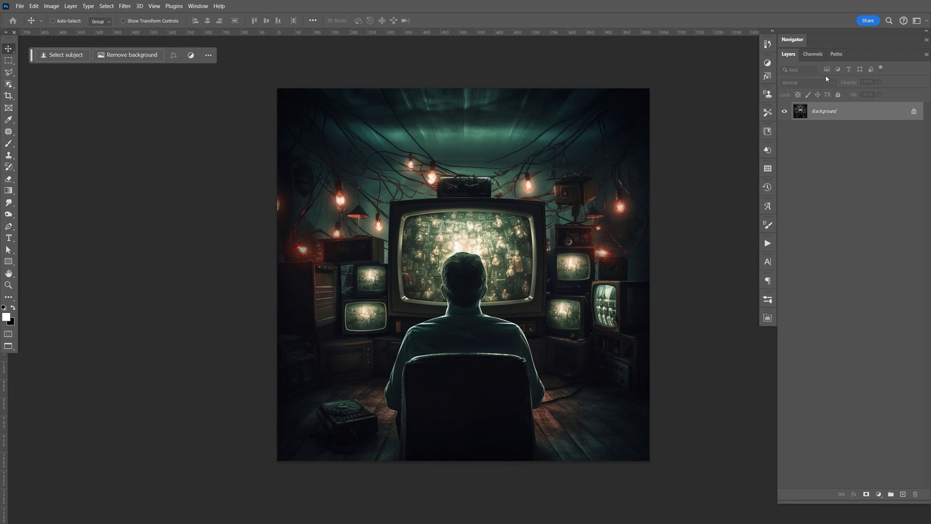
Duplicate the Background layer, put the copy in a group, and delete the original Background layer.
{"action": "key", "text": "ctrl+j"}
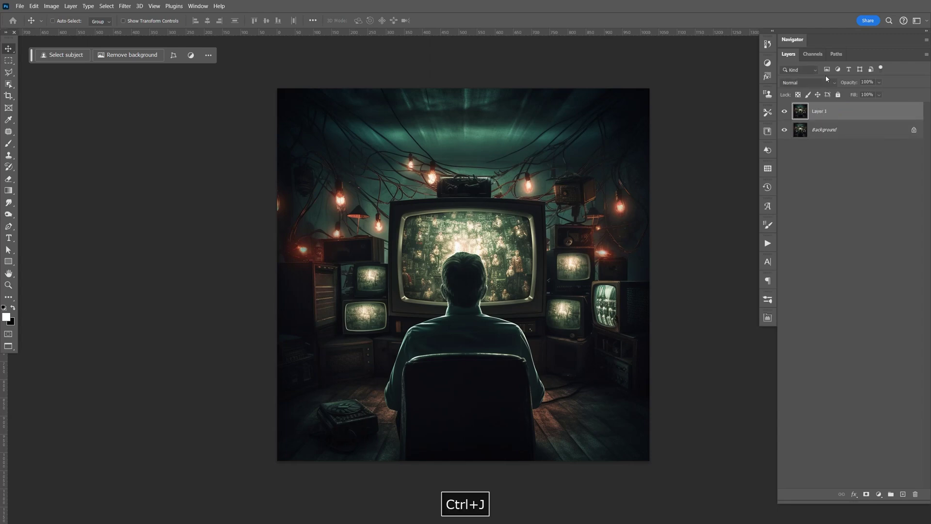
{"action": "key", "text": "ctrl+g"}
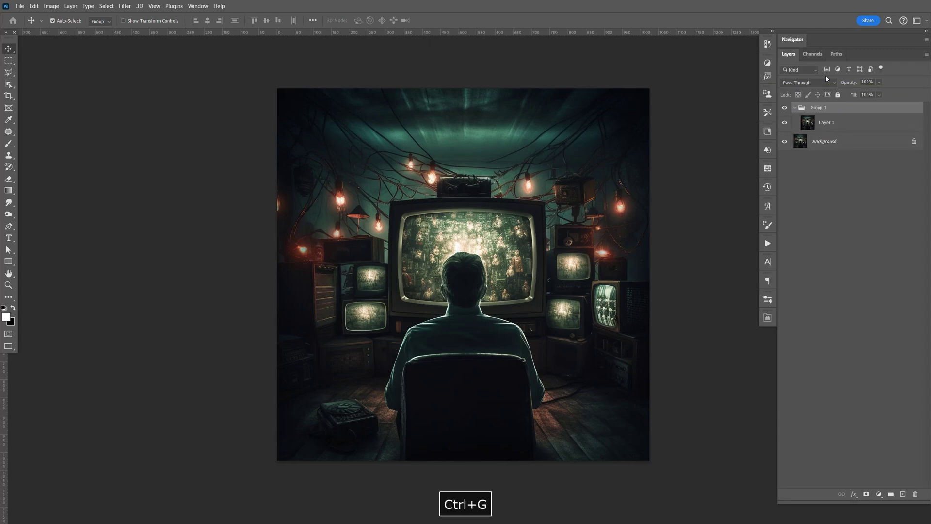
{"action": "left_click", "coordinate": [831, 145]}
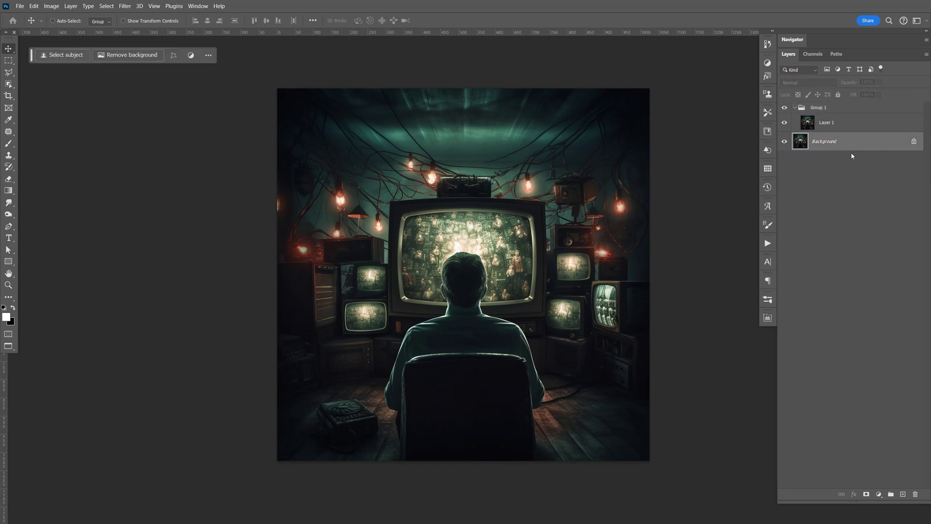
{"action": "key", "text": "Delete"}
Erase the old telephone from the floor on Layer 1 using the Remove Tool with a brush size of 35.
{"action": "left_click", "coordinate": [844, 129]}
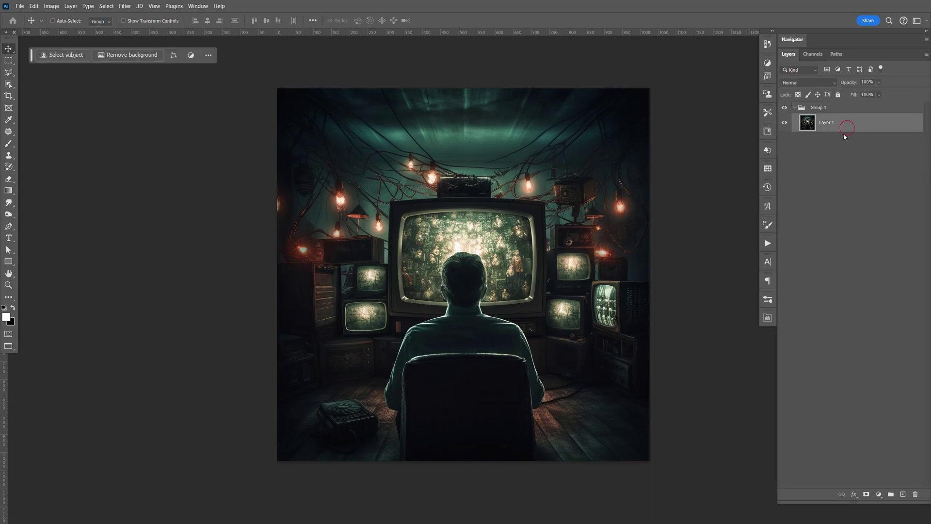
{"action": "key", "text": "z"}
{"action": "left_click_drag", "start_coordinate": [352, 415], "coordinate": [396, 427]}
{"action": "key", "text": "space"}
{"action": "left_click_drag", "start_coordinate": [292, 350], "coordinate": [354, 258]}
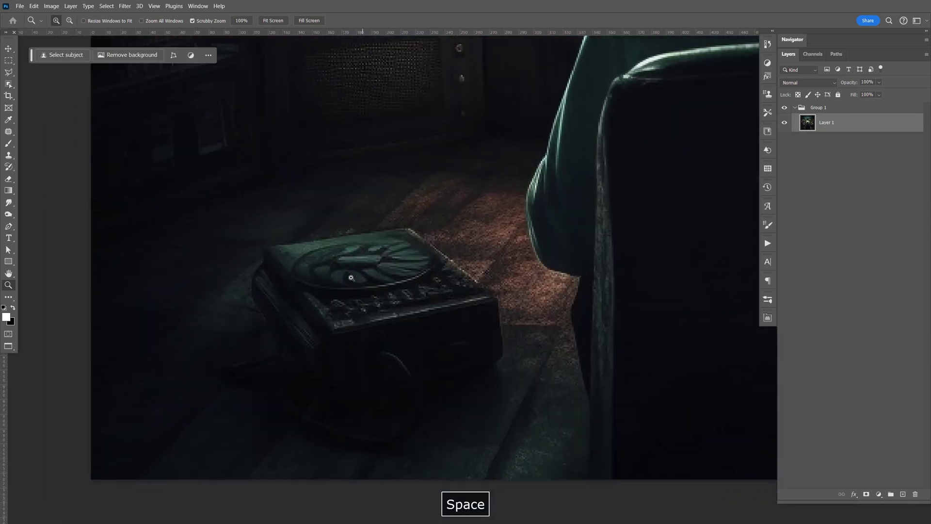
{"action": "left_click", "coordinate": [8, 131]}
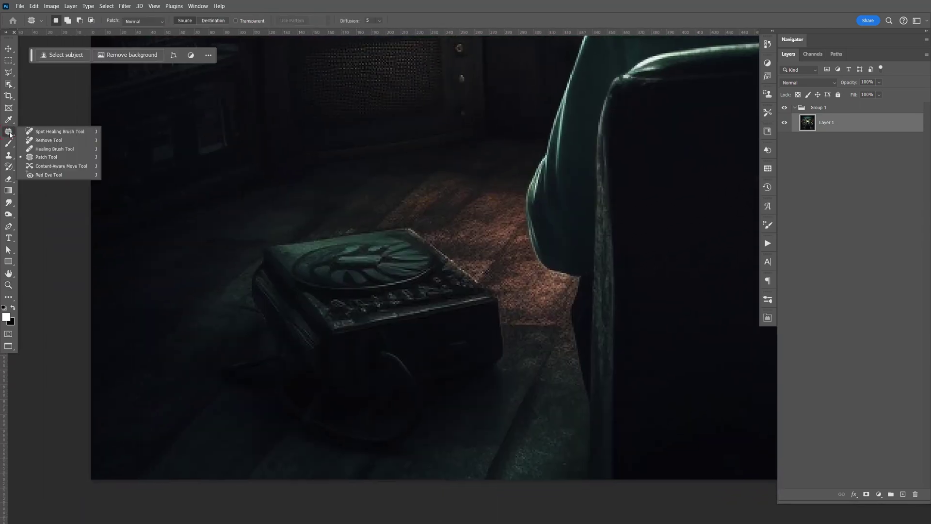
{"action": "left_click", "coordinate": [66, 139]}
{"action": "key", "text": "bracketleft"}
{"action": "key", "text": "bracketleft"}
{"action": "key", "text": "bracketleft"}
{"action": "key", "text": "bracketleft"}
{"action": "key", "text": "bracketleft"}
{"action": "key", "text": "bracketleft"}
{"action": "key", "text": "bracketleft"}
{"action": "key", "text": "bracketleft"}
{"action": "key", "text": "bracketleft"}
{"action": "key", "text": "bracketleft"}
{"action": "key", "text": "bracketleft"}
{"action": "key", "text": "bracketleft"}
{"action": "mouse_move", "coordinate": [264, 277]}
{"action": "left_mouse_down"}
{"action": "mouse_move", "coordinate": [290, 256]}
{"action": "mouse_move", "coordinate": [396, 241]}
{"action": "mouse_move", "coordinate": [434, 244]}
{"action": "mouse_move", "coordinate": [476, 293]}
{"action": "mouse_move", "coordinate": [493, 339]}
{"action": "mouse_move", "coordinate": [404, 386]}
{"action": "mouse_move", "coordinate": [405, 427]}
{"action": "mouse_move", "coordinate": [332, 430]}
{"action": "mouse_move", "coordinate": [229, 372]}
{"action": "mouse_move", "coordinate": [271, 355]}
{"action": "mouse_move", "coordinate": [302, 289]}
{"action": "mouse_move", "coordinate": [356, 279]}
{"action": "mouse_move", "coordinate": [428, 296]}
{"action": "mouse_move", "coordinate": [442, 337]}
{"action": "mouse_move", "coordinate": [372, 380]}
{"action": "mouse_move", "coordinate": [330, 390]}
{"action": "mouse_move", "coordinate": [333, 339]}
{"action": "mouse_move", "coordinate": [362, 303]}
{"action": "mouse_move", "coordinate": [400, 306]}
{"action": "left_mouse_up"}
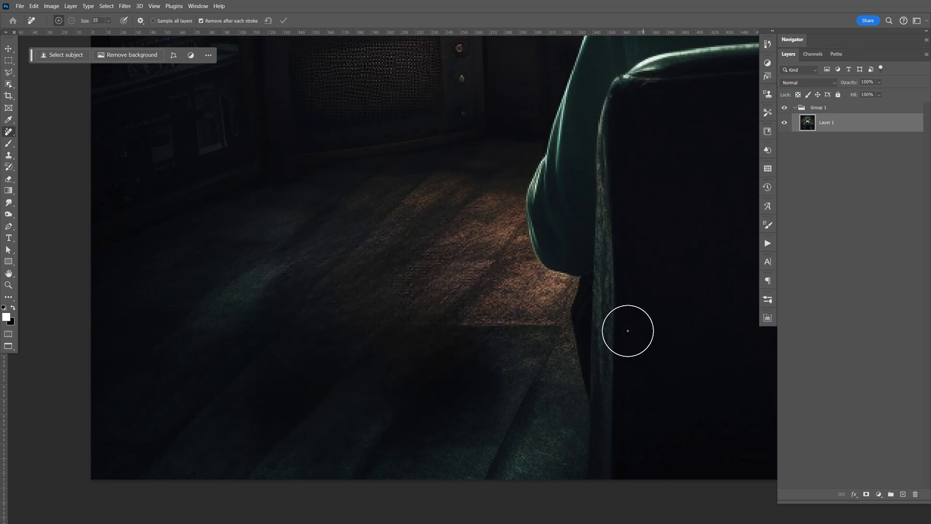
Save the document.
{"action": "key", "text": "ctrl+minus"}
{"action": "key", "text": "ctrl+minus"}
{"action": "key", "text": "ctrl+minus"}
{"action": "key", "text": "ctrl+minus"}
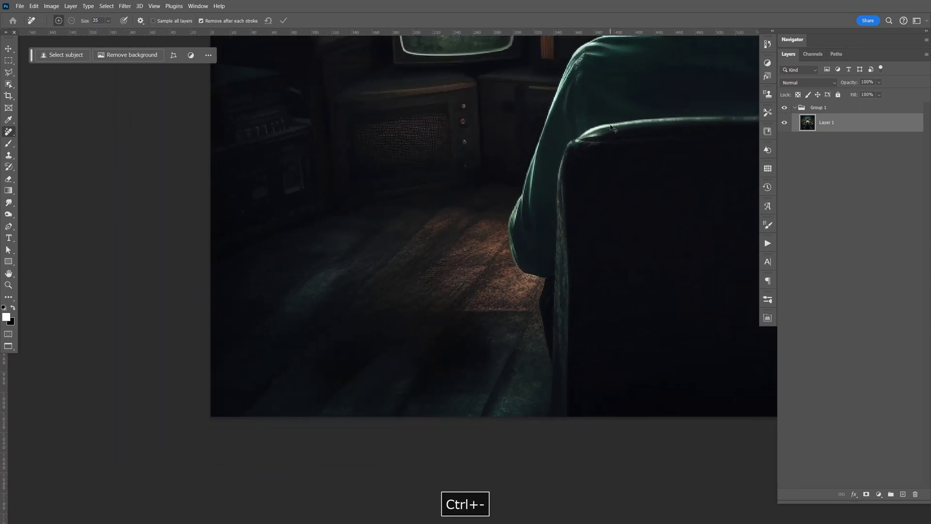
{"action": "key", "text": "ctrl+equal"}
{"action": "key", "text": "ctrl+s"}
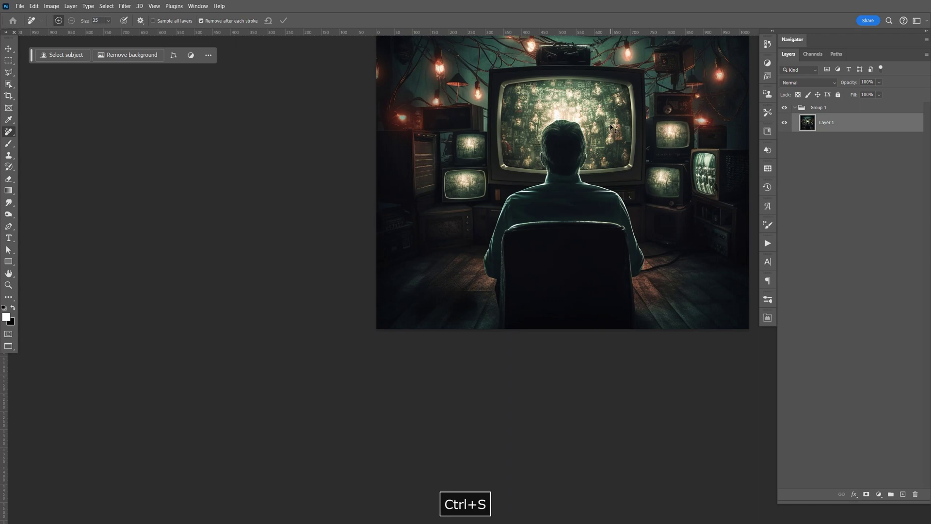
{"action": "key", "text": "F9"}
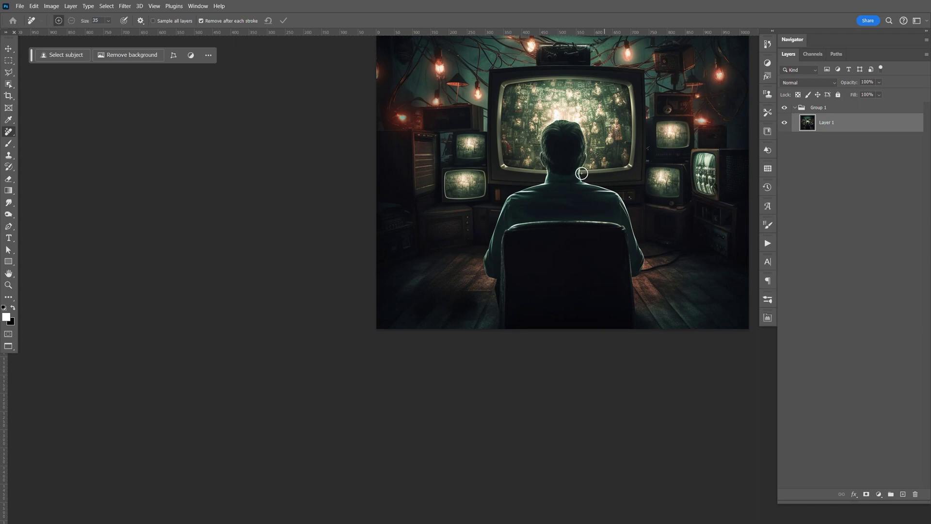
Start a Pen tool path just below the canvas and trace up the chair's left edge to the man's sleeve.
{"action": "key", "text": "ctrl+equal"}
{"action": "key", "text": "ctrl+equal"}
{"action": "key", "text": "space"}
{"action": "left_click_drag", "start_coordinate": [577, 264], "coordinate": [467, 249]}
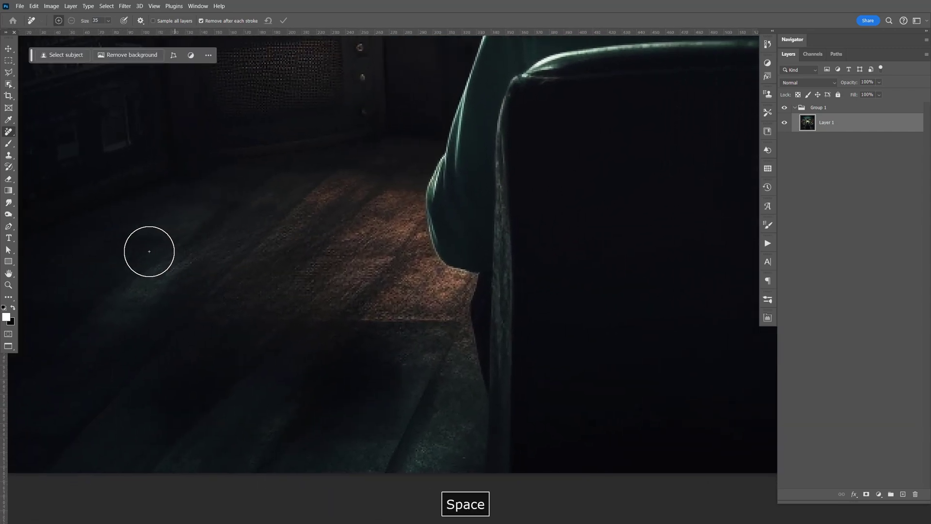
{"action": "key", "text": "shift+p"}
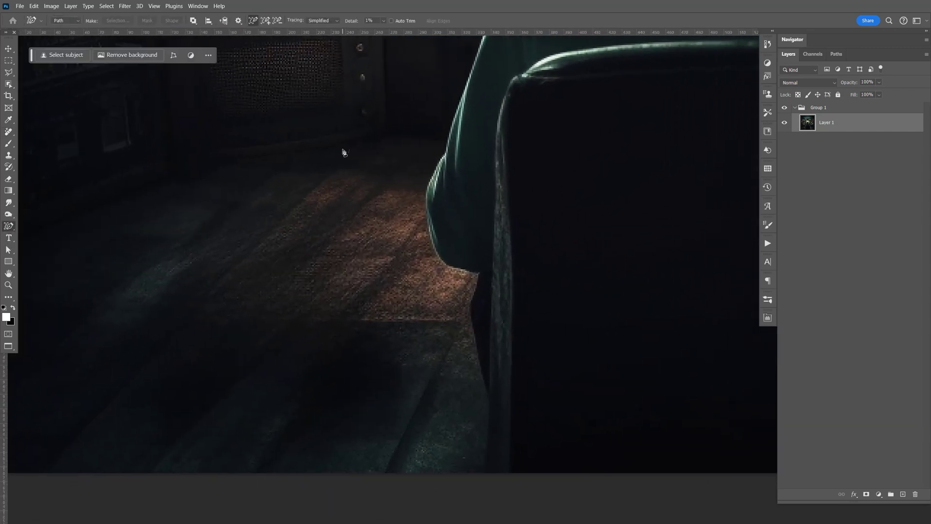
{"action": "right_click", "coordinate": [9, 226]}
{"action": "left_click", "coordinate": [40, 224]}
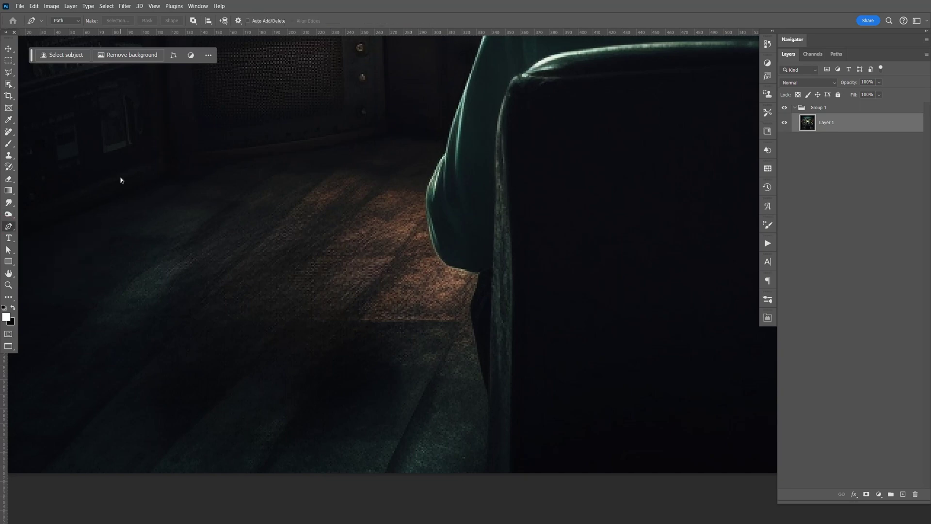
{"action": "key", "text": "ctrl+equal"}
{"action": "key", "text": "ctrl+equal"}
{"action": "left_click_drag", "start_coordinate": [557, 286], "coordinate": [561, 244]}
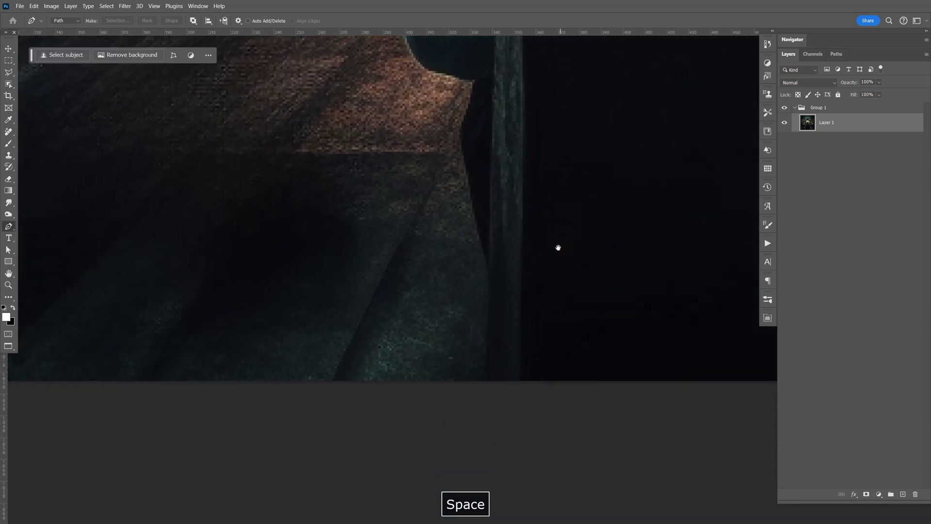
{"action": "left_click_drag", "start_coordinate": [486, 382], "coordinate": [507, 446]}
{"action": "left_click", "coordinate": [488, 263]}
{"action": "left_click_drag", "start_coordinate": [463, 138], "coordinate": [464, 126]}
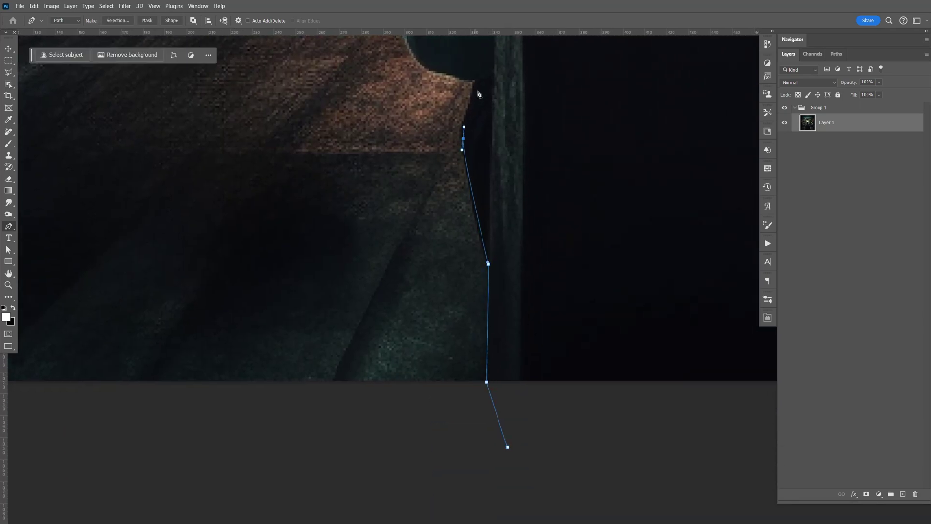
{"action": "left_click", "coordinate": [475, 80]}
Continue the path around the man's left elbow and up the outside of that arm to the shoulder.
{"action": "left_click_drag", "start_coordinate": [474, 90], "coordinate": [493, 161]}
{"action": "key", "text": "space"}
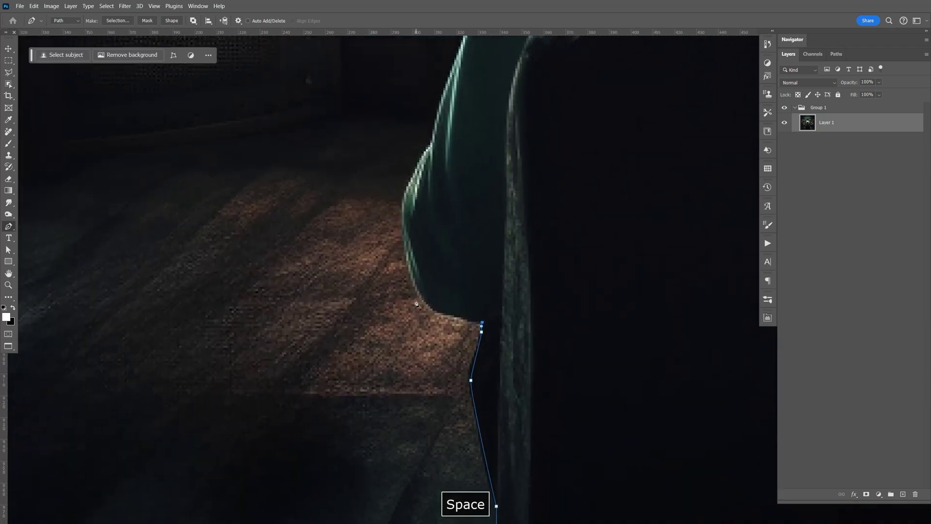
{"action": "left_click_drag", "start_coordinate": [421, 296], "coordinate": [410, 277]}
{"action": "left_click_drag", "start_coordinate": [404, 197], "coordinate": [409, 180]}
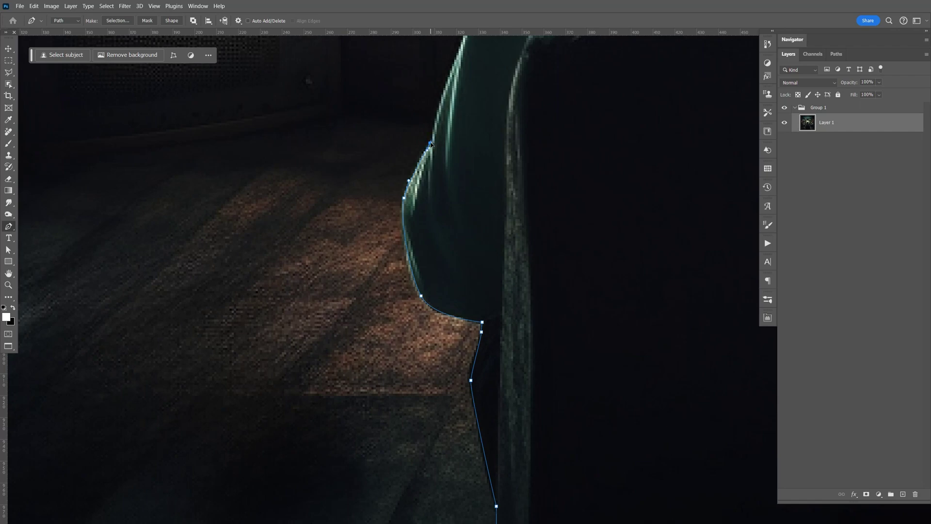
{"action": "key", "text": "space"}
{"action": "left_click_drag", "start_coordinate": [511, 149], "coordinate": [394, 324]}
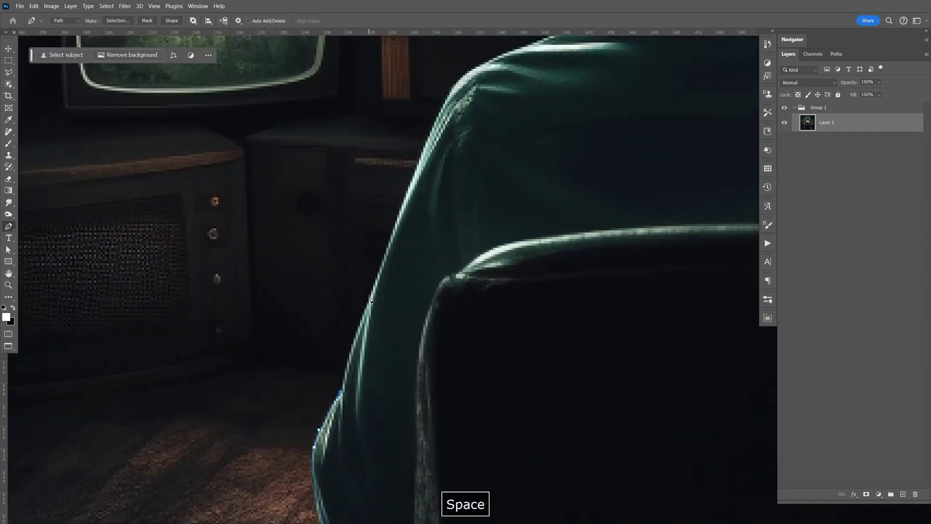
{"action": "left_click", "coordinate": [447, 100]}
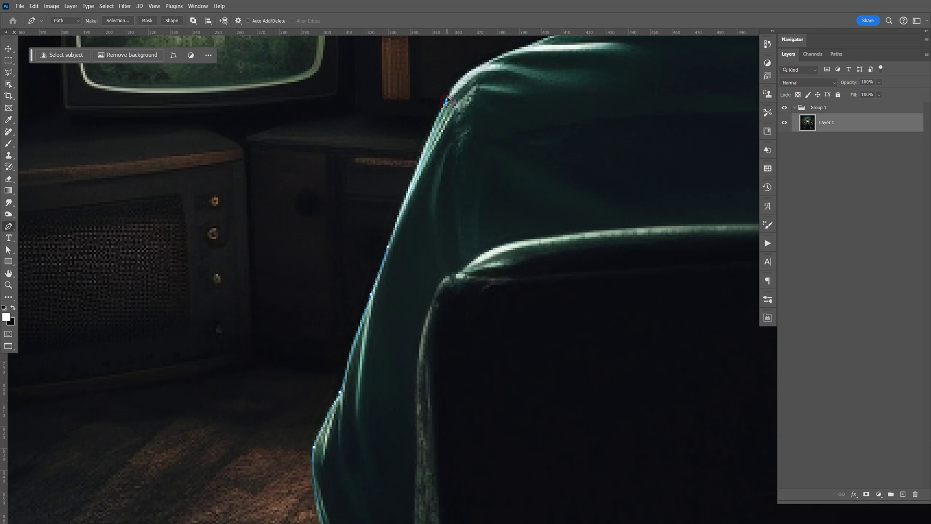
Trace the path along the top of the man's left shoulder to the collar.
{"action": "key", "text": "space"}
{"action": "left_click_drag", "start_coordinate": [546, 109], "coordinate": [404, 276]}
{"action": "left_click", "coordinate": [388, 210]}
{"action": "left_click", "coordinate": [431, 195]}
{"action": "left_click_drag", "start_coordinate": [531, 168], "coordinate": [554, 164]}
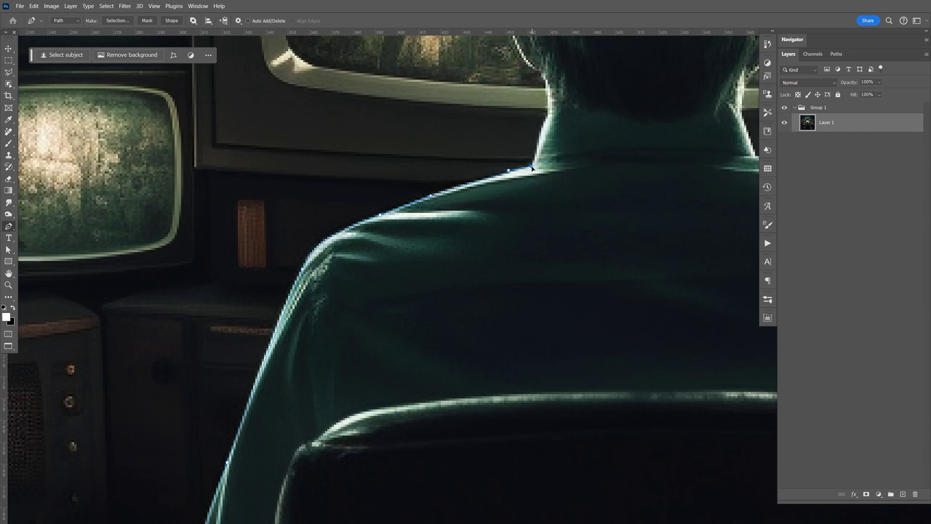
Extend the path up the left side of the man's neck and around the ear.
{"action": "key", "text": "space"}
{"action": "left_click_drag", "start_coordinate": [545, 149], "coordinate": [487, 303]}
{"action": "left_click", "coordinate": [489, 272]}
{"action": "left_click_drag", "start_coordinate": [490, 271], "coordinate": [493, 263]}
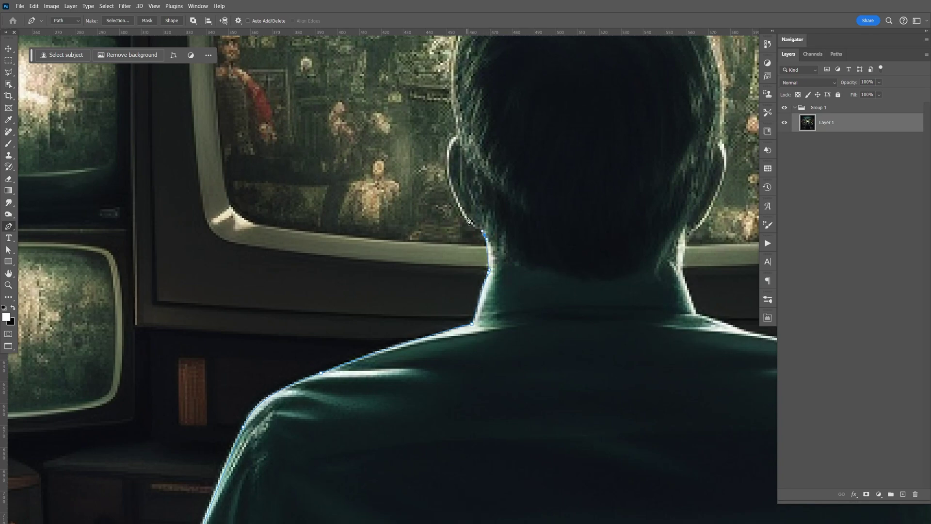
{"action": "left_click", "coordinate": [449, 156]}
Trace the path up the left side of the head and over the top of the hair.
{"action": "key", "text": "space"}
{"action": "left_click_drag", "start_coordinate": [502, 128], "coordinate": [473, 307]}
{"action": "left_click", "coordinate": [429, 208]}
{"action": "left_click_drag", "start_coordinate": [429, 209], "coordinate": [439, 183]}
{"action": "left_click_drag", "start_coordinate": [482, 154], "coordinate": [543, 131]}
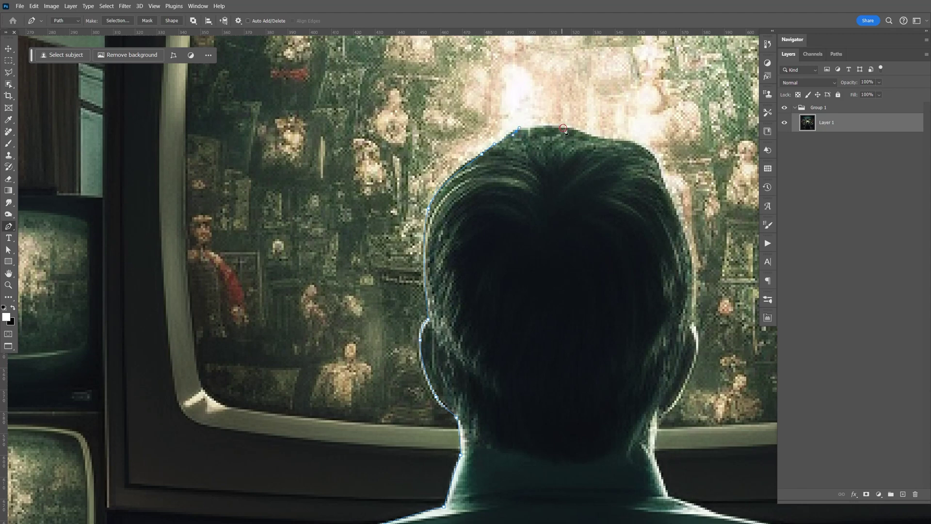
{"action": "left_click", "coordinate": [606, 139]}
{"action": "left_click_drag", "start_coordinate": [639, 144], "coordinate": [669, 193]}
Bring the path down the right side of the head, around the ear and along the neck to the collar.
{"action": "key", "text": "space"}
{"action": "left_click_drag", "start_coordinate": [689, 356], "coordinate": [611, 252]}
{"action": "left_click", "coordinate": [625, 224]}
{"action": "left_click", "coordinate": [594, 265]}
{"action": "left_click", "coordinate": [590, 301]}
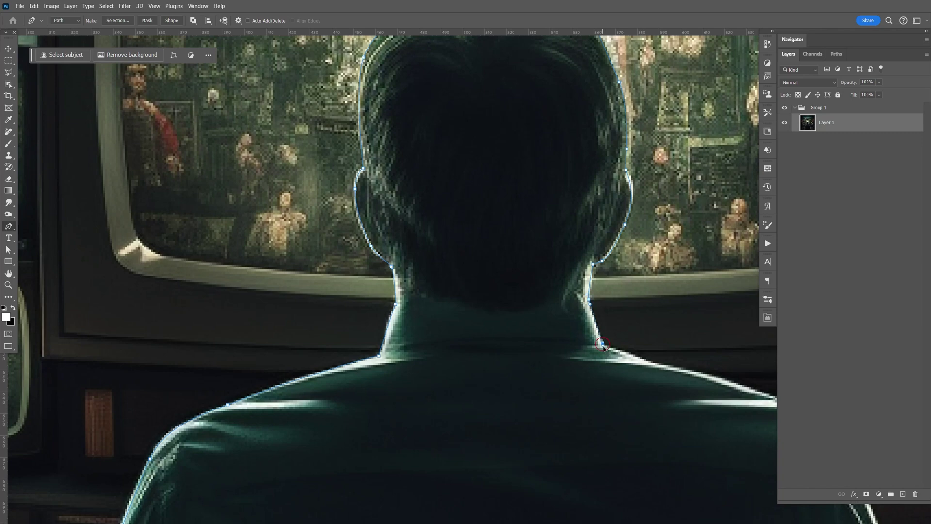
Trace the path over the man's right shoulder and down the outside of the upper arm.
{"action": "left_click_drag", "start_coordinate": [702, 388], "coordinate": [416, 209]}
{"action": "left_click_drag", "start_coordinate": [527, 268], "coordinate": [544, 295]}
{"action": "left_click_drag", "start_coordinate": [582, 381], "coordinate": [553, 289]}
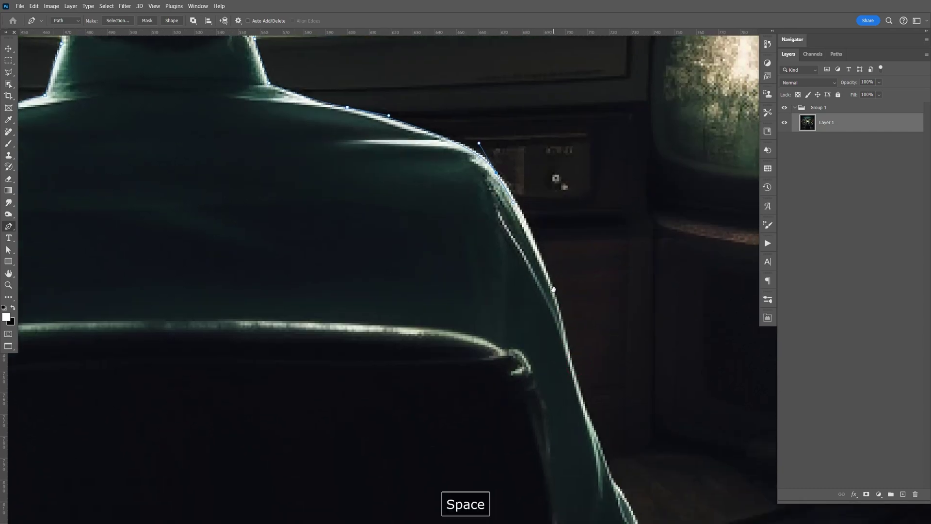
{"action": "left_click_drag", "start_coordinate": [598, 441], "coordinate": [551, 311]}
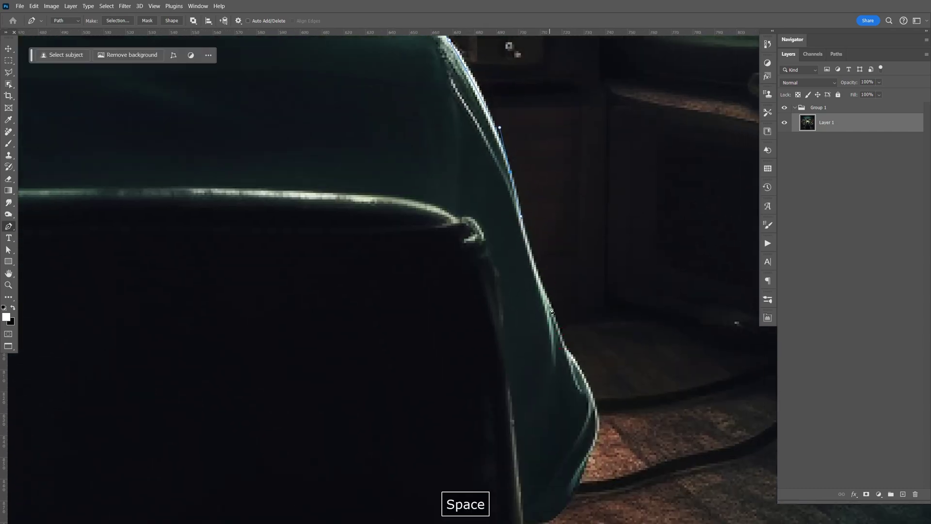
{"action": "key", "text": "F9"}
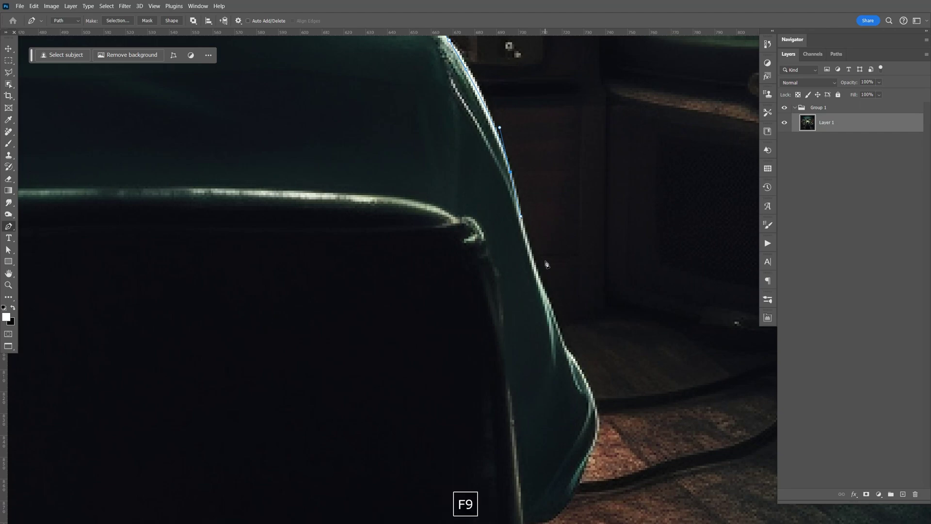
Continue the path around the right forearm and elbow to where the sleeve meets the chair.
{"action": "left_click", "coordinate": [551, 306]}
{"action": "left_click", "coordinate": [567, 348]}
{"action": "left_click", "coordinate": [573, 359]}
{"action": "left_click_drag", "start_coordinate": [597, 429], "coordinate": [587, 330]}
{"action": "key", "text": "space"}
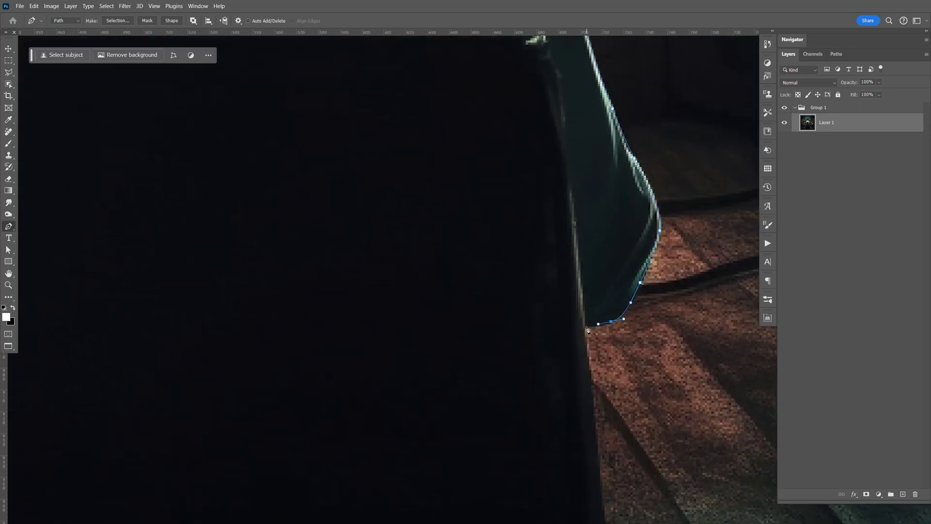
Trace the path down the chair's right edge and close it below the canvas at the starting point.
{"action": "left_click_drag", "start_coordinate": [592, 391], "coordinate": [558, 340]}
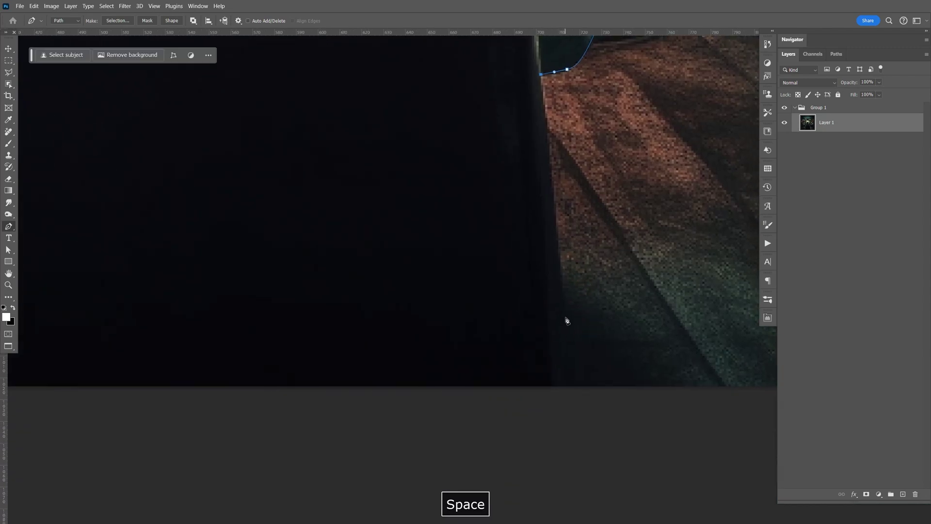
{"action": "left_click", "coordinate": [565, 320]}
{"action": "left_click", "coordinate": [566, 374]}
{"action": "left_click", "coordinate": [570, 408]}
{"action": "left_click_drag", "start_coordinate": [520, 384], "coordinate": [698, 318]}
{"action": "left_click_drag", "start_coordinate": [218, 387], "coordinate": [608, 316]}
{"action": "left_click", "coordinate": [495, 364]}
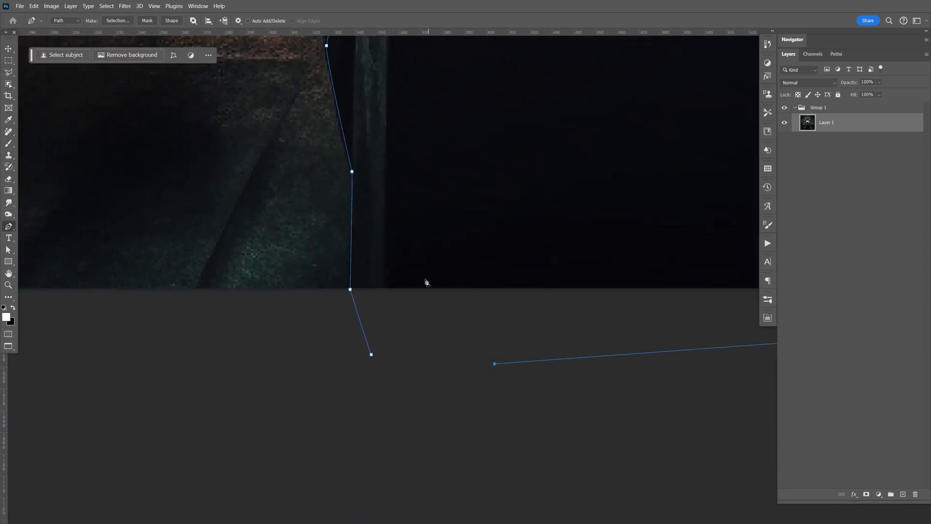
{"action": "left_click", "coordinate": [372, 357]}
Load the work path as a selection and copy the man and chair from Layer 1 to a new layer.
{"action": "left_click", "coordinate": [835, 56]}
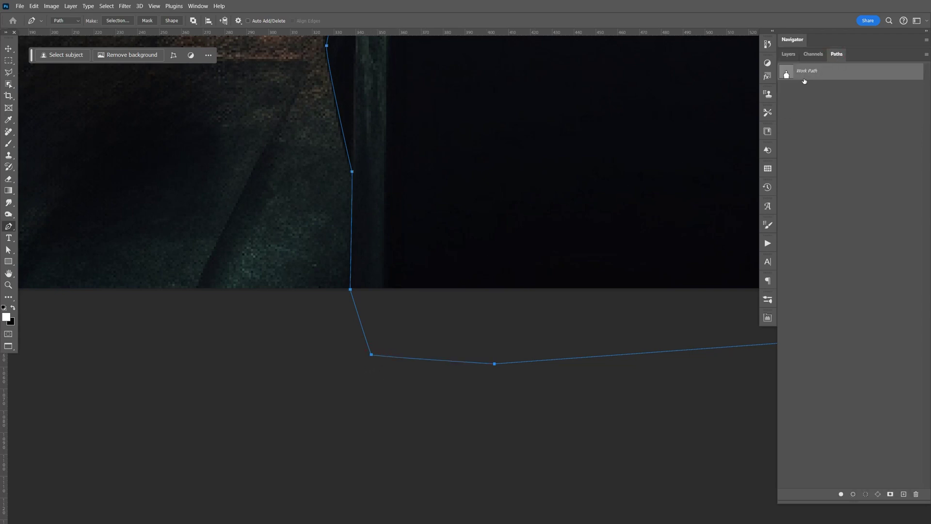
{"action": "left_click", "coordinate": [786, 75], "text": "ctrl"}
{"action": "left_click", "coordinate": [789, 54]}
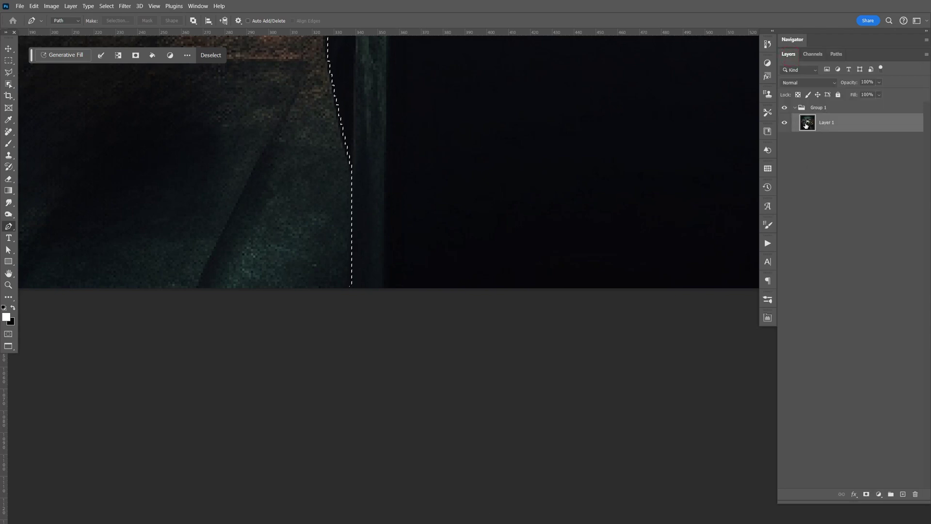
{"action": "key", "text": "ctrl+j"}
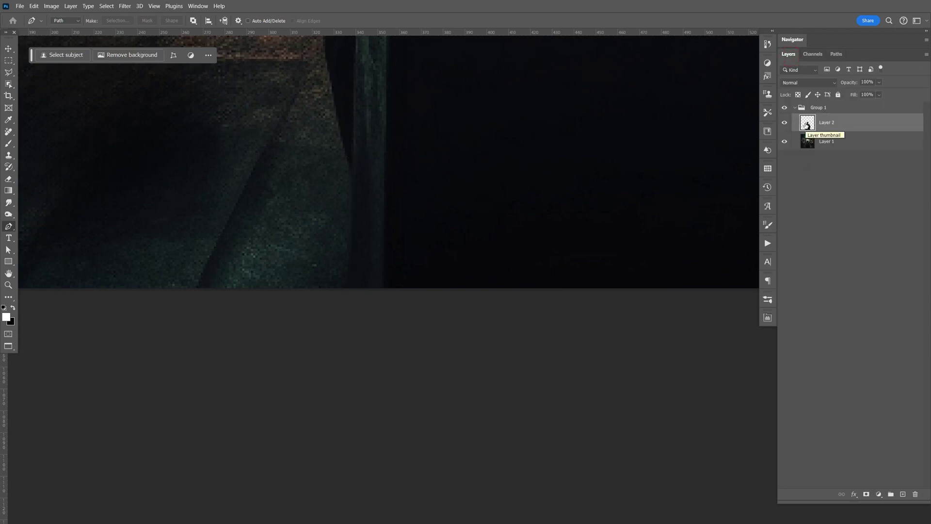
Move the cut-out Layer 2 out of Group 1 and place it above the group.
{"action": "key", "text": "ctrl+minus"}
{"action": "key", "text": "ctrl+minus"}
{"action": "key", "text": "ctrl+minus"}
{"action": "key", "text": "space"}
{"action": "left_click_drag", "start_coordinate": [639, 119], "coordinate": [602, 258]}
{"action": "left_click_drag", "start_coordinate": [851, 125], "coordinate": [844, 103]}
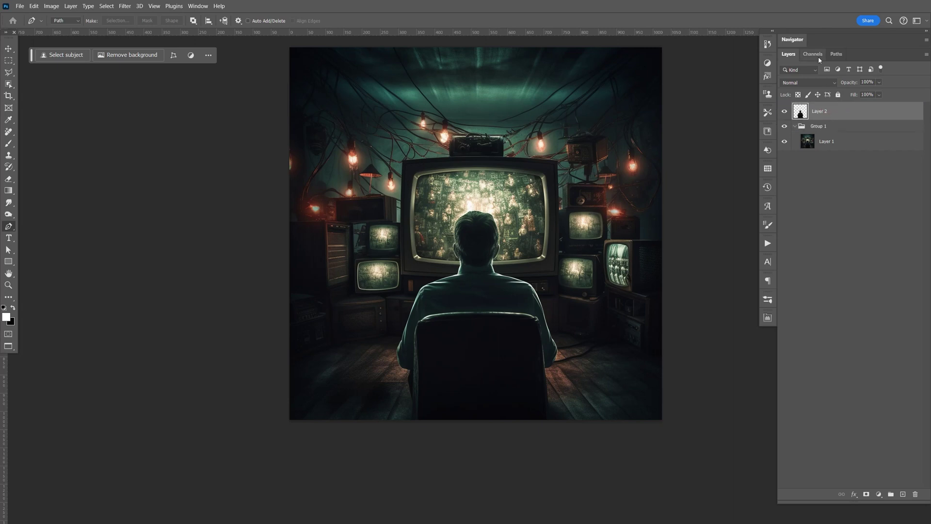
Put the cut-out layer in its own group and name the group "main".
{"action": "key", "text": "ctrl+g"}
{"action": "left_click", "coordinate": [820, 108]}
{"action": "double_click", "coordinate": [820, 108]}
{"action": "type", "text": "main"}
{"action": "key", "text": "Return"}
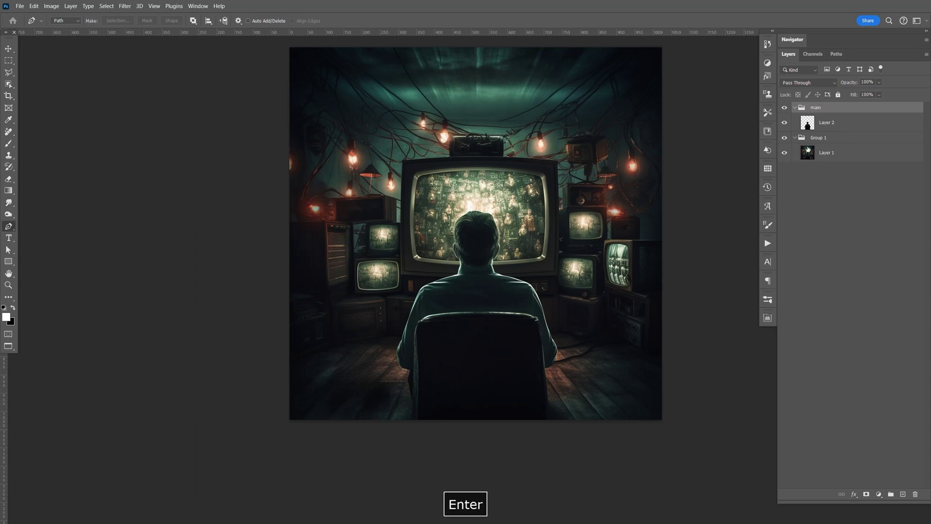
Hide the main group, load the Layer 2 cut-out's outline as a selection, and make Layer 1 the active layer.
{"action": "left_click", "coordinate": [785, 108]}
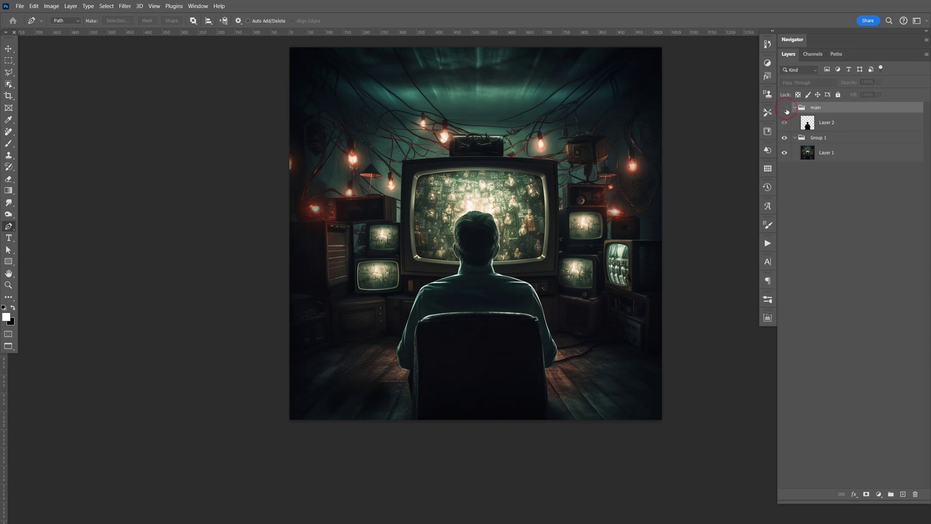
{"action": "left_click", "coordinate": [837, 154]}
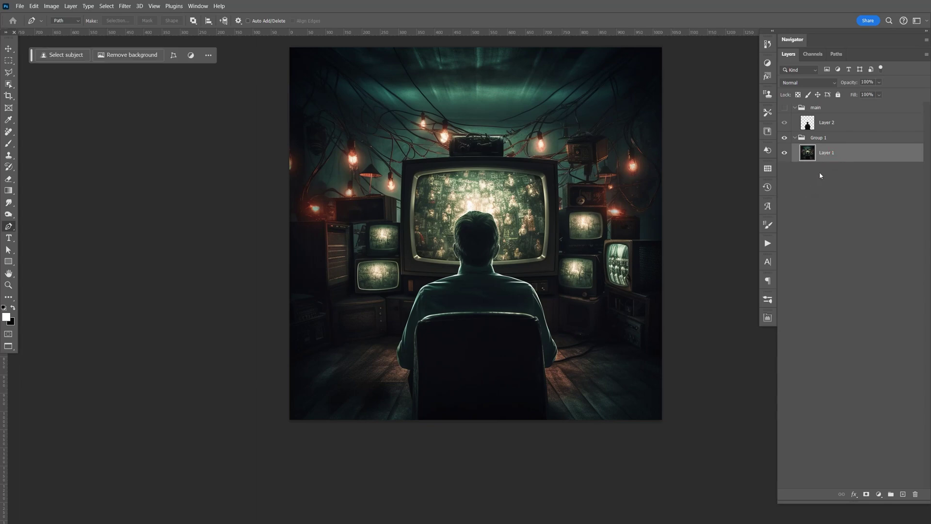
{"action": "key", "text": "ctrl+equal"}
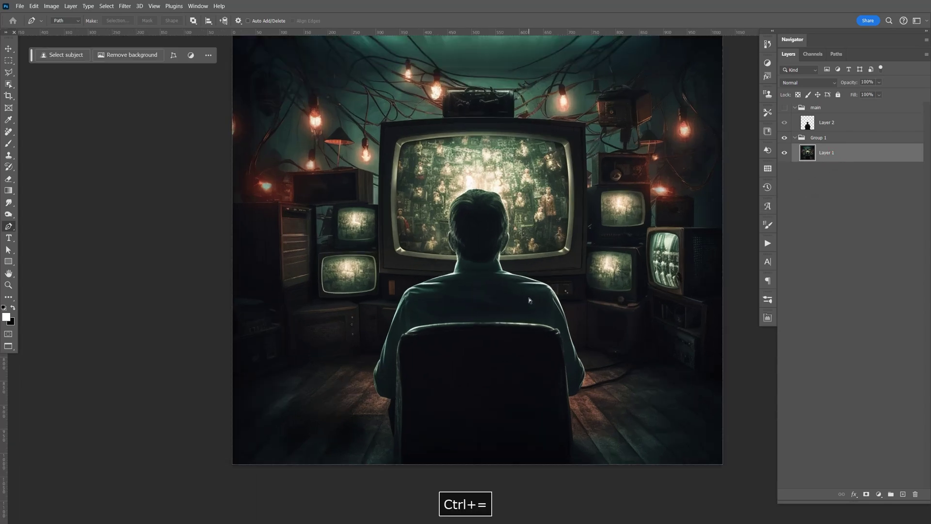
{"action": "key", "text": "space"}
{"action": "left_click_drag", "start_coordinate": [530, 302], "coordinate": [515, 263]}
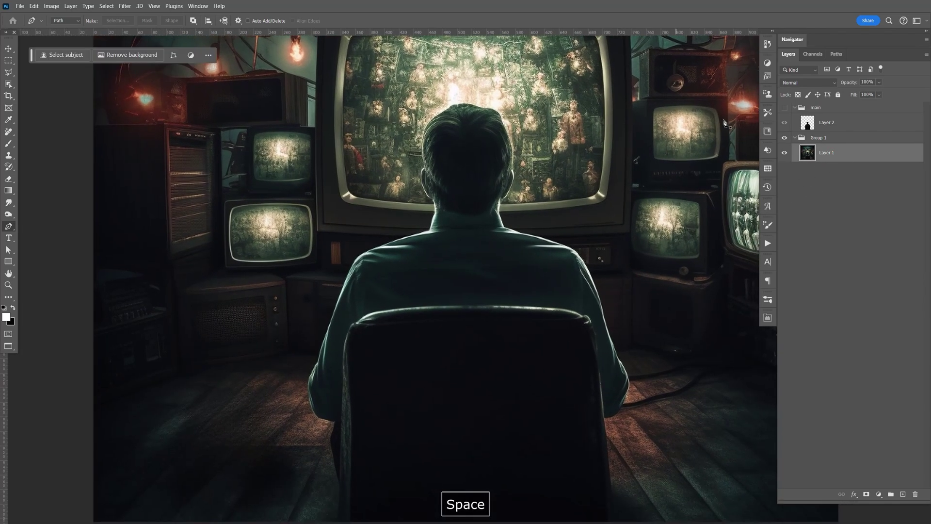
{"action": "left_click", "coordinate": [834, 127]}
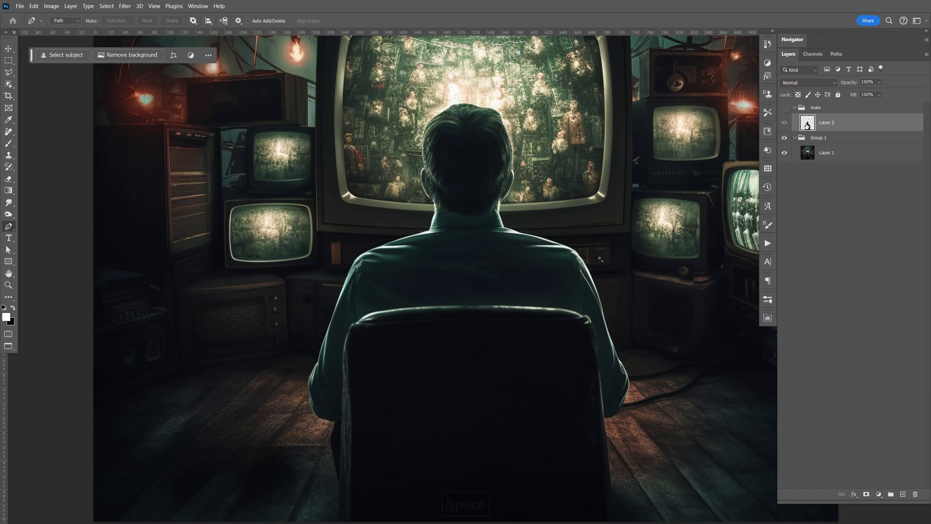
{"action": "left_click", "coordinate": [808, 127], "text": "ctrl"}
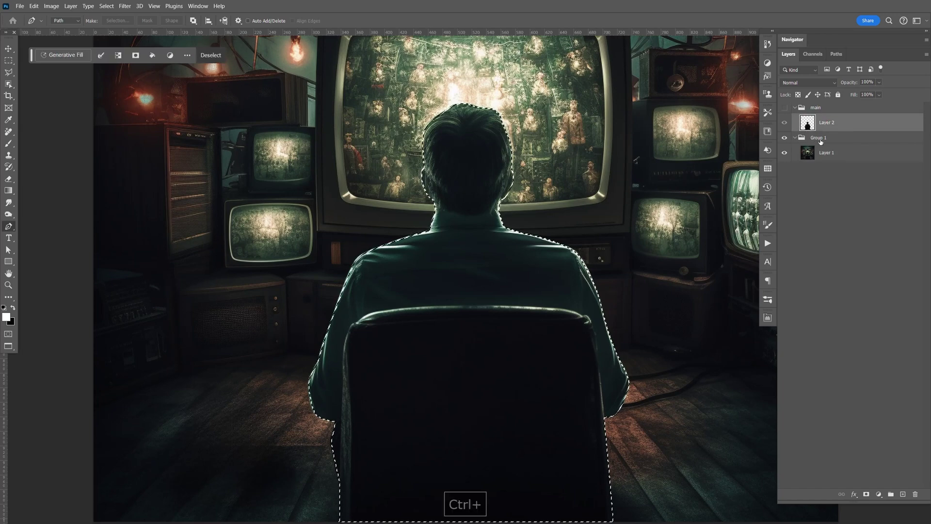
{"action": "left_click", "coordinate": [833, 155]}
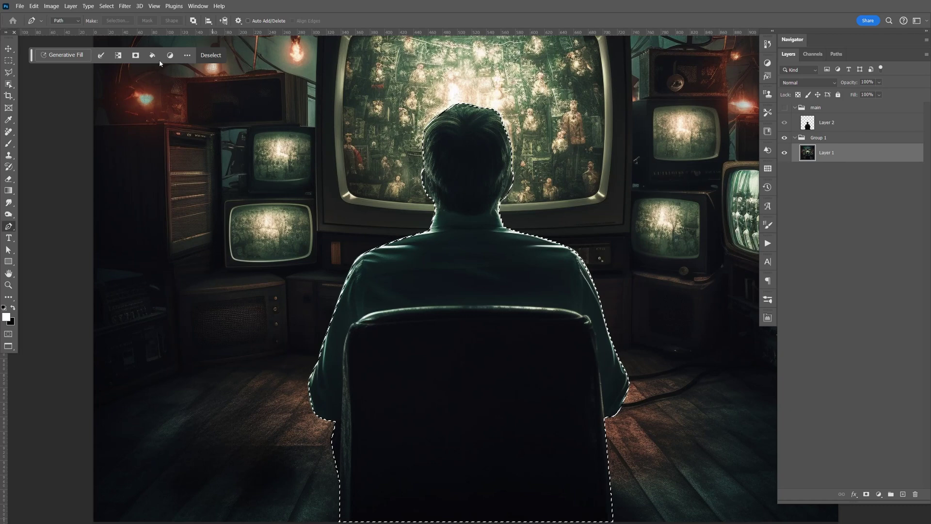
Expand the man-and-chair selection by 9 pixels.
{"action": "left_click", "coordinate": [107, 6]}
{"action": "mouse_move", "coordinate": [165, 138]}
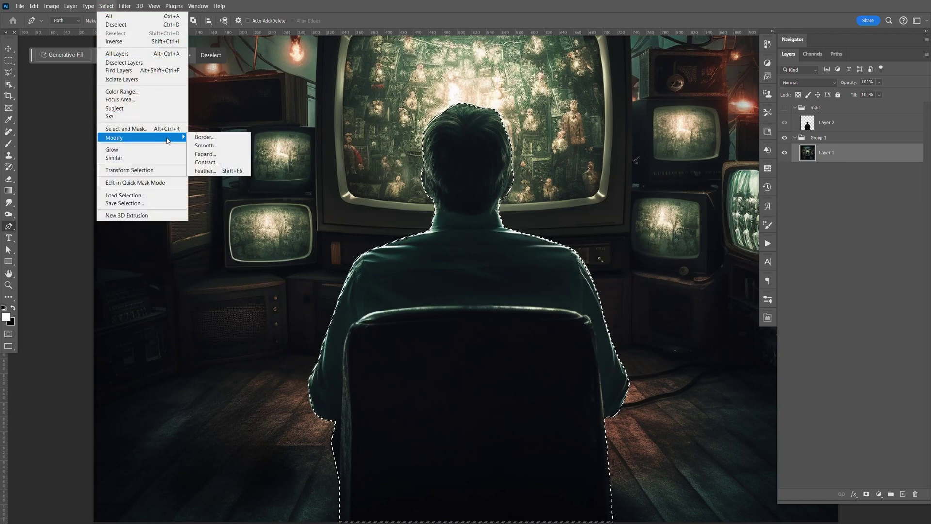
{"action": "left_click", "coordinate": [205, 153]}
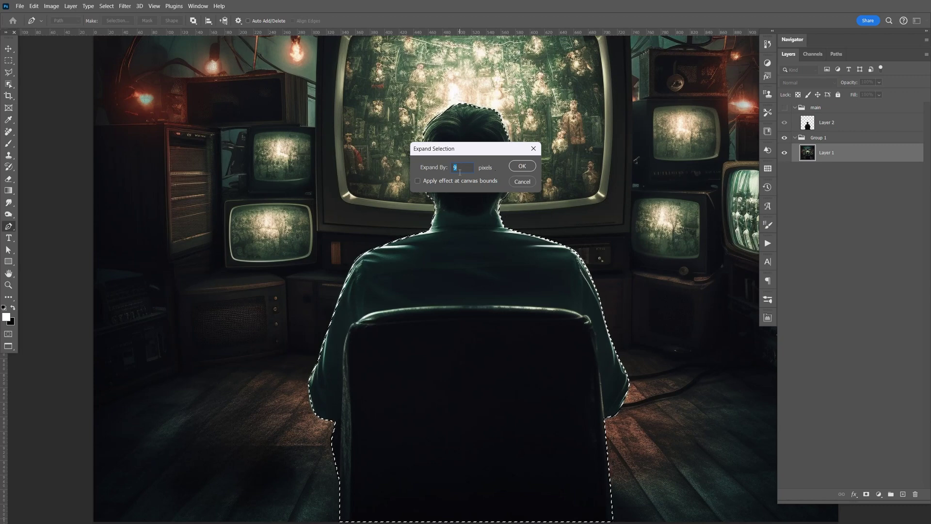
{"action": "left_click", "coordinate": [522, 166]}
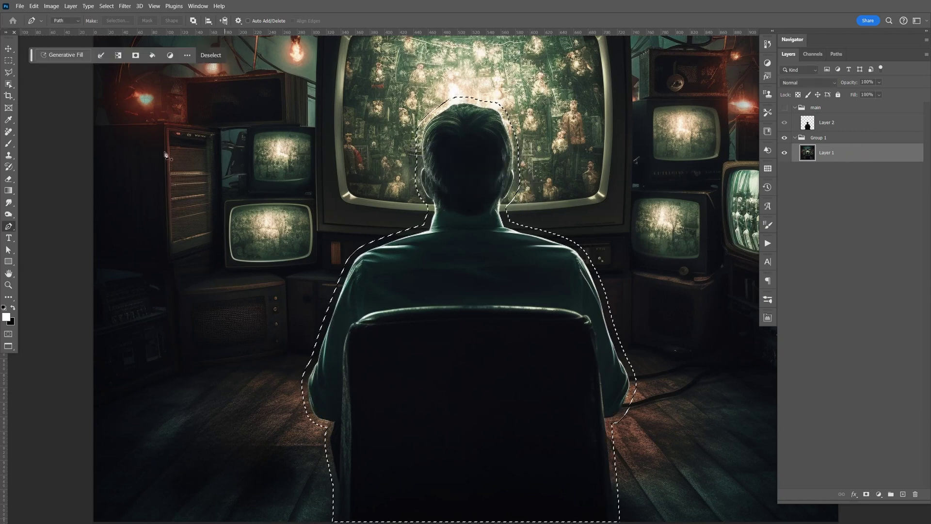
Remove the man and chair from the background using Generative Fill with an empty prompt.
{"action": "left_click", "coordinate": [65, 55]}
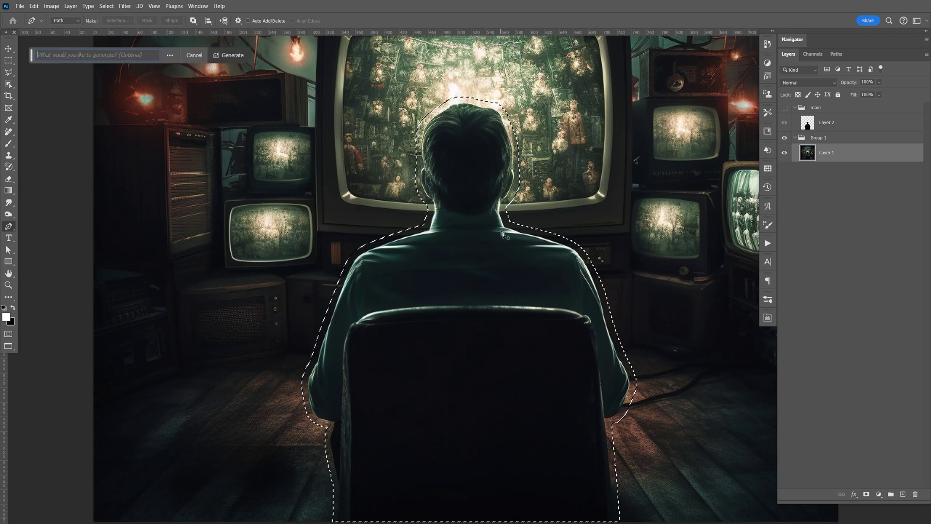
{"action": "left_click", "coordinate": [242, 57]}
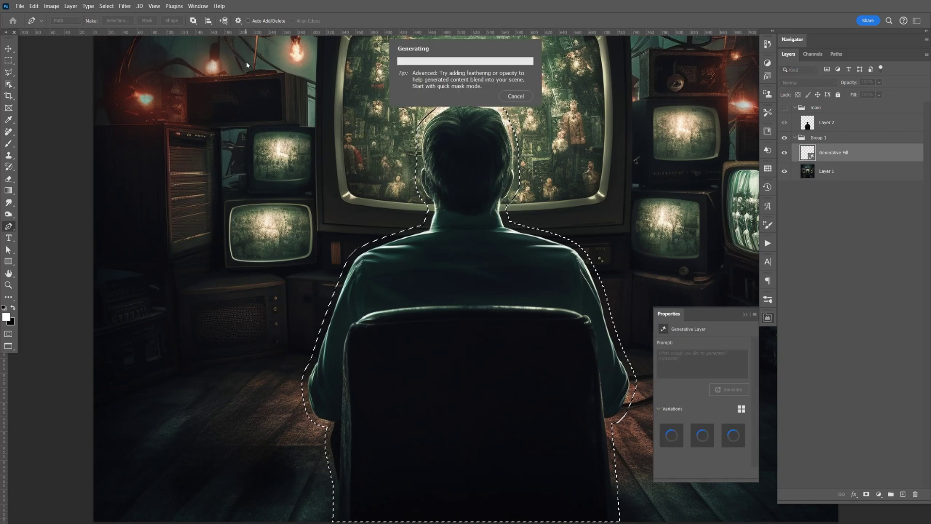
{"action": "key", "text": "F9"}
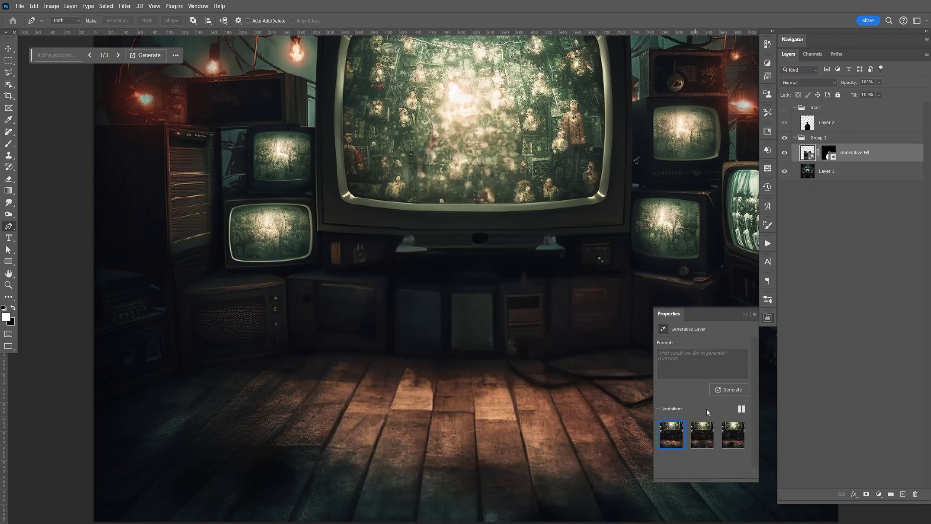
Compare the three generated background variations on the whole image and keep the first one.
{"action": "key", "text": "ctrl+minus"}
{"action": "key", "text": "ctrl+minus"}
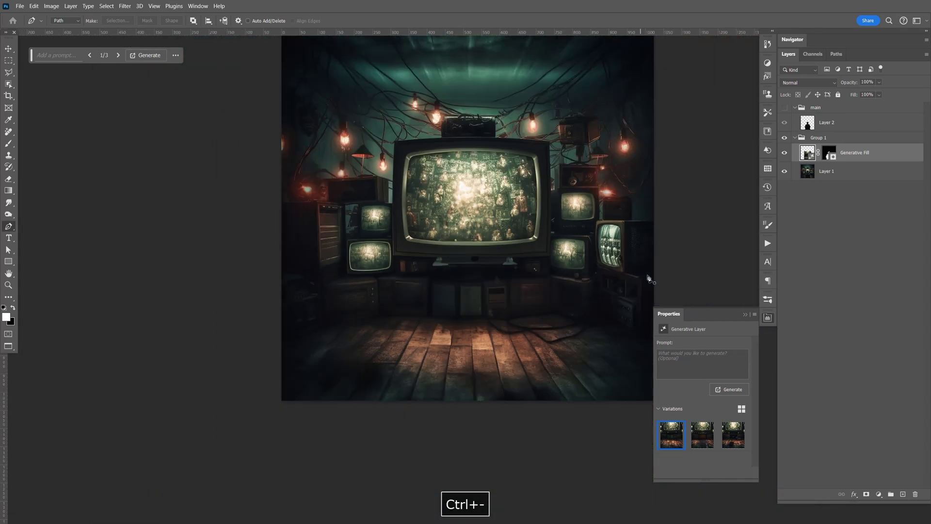
{"action": "left_click", "coordinate": [699, 435]}
{"action": "left_click", "coordinate": [733, 435]}
{"action": "left_click", "coordinate": [700, 439]}
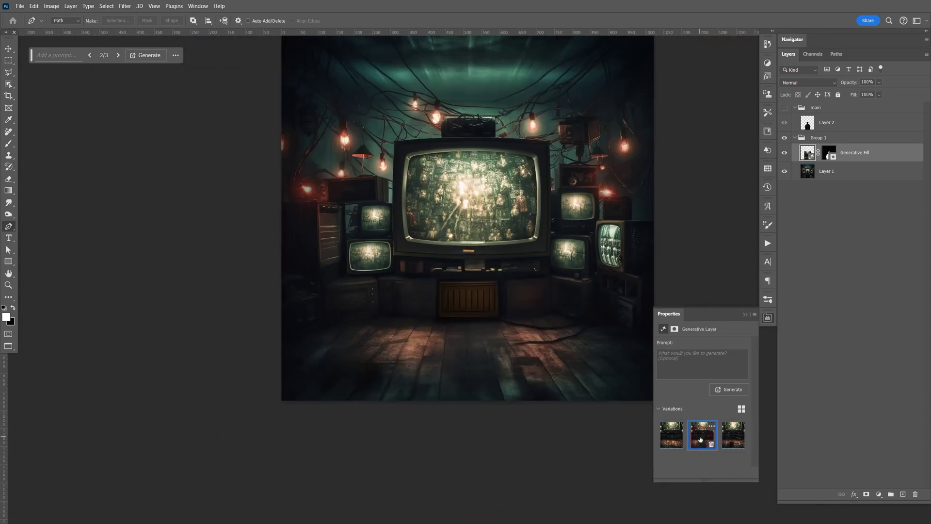
{"action": "left_click", "coordinate": [669, 437]}
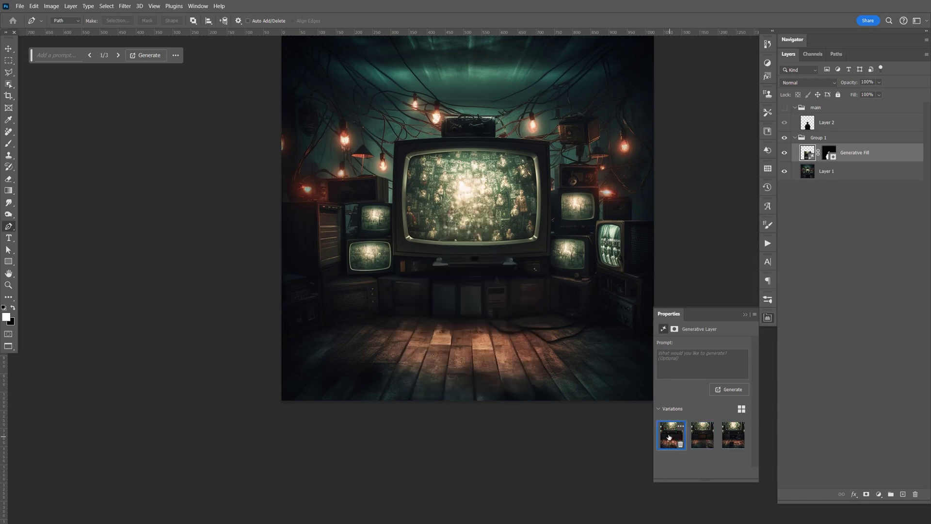
{"action": "left_click", "coordinate": [696, 438]}
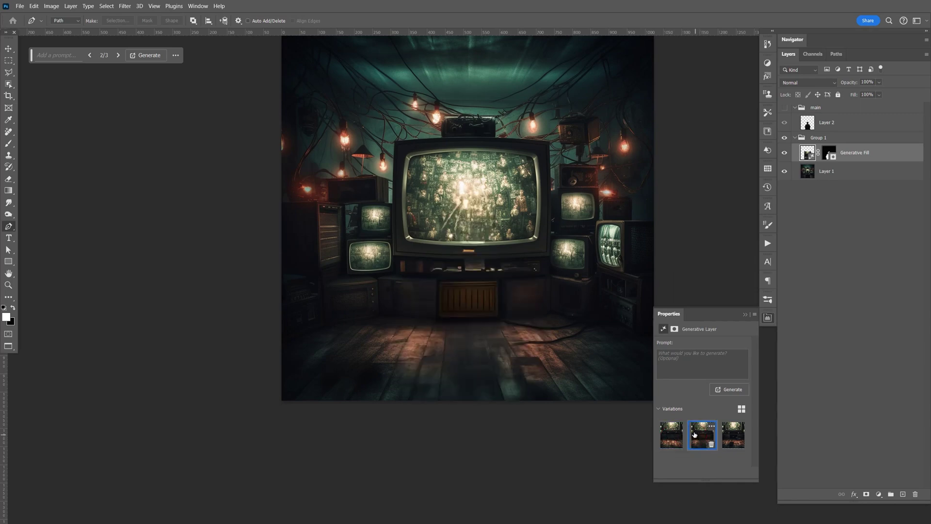
{"action": "left_click", "coordinate": [672, 435]}
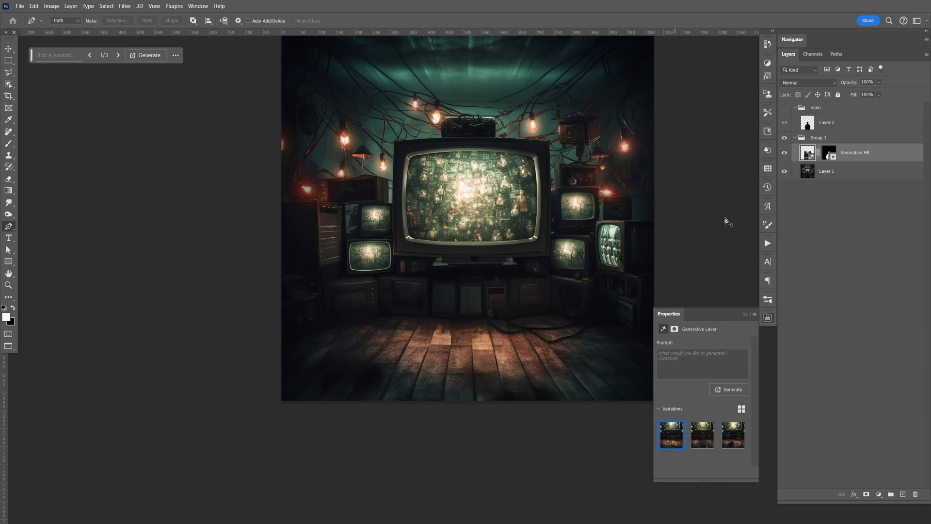
{"action": "left_click", "coordinate": [774, 317]}
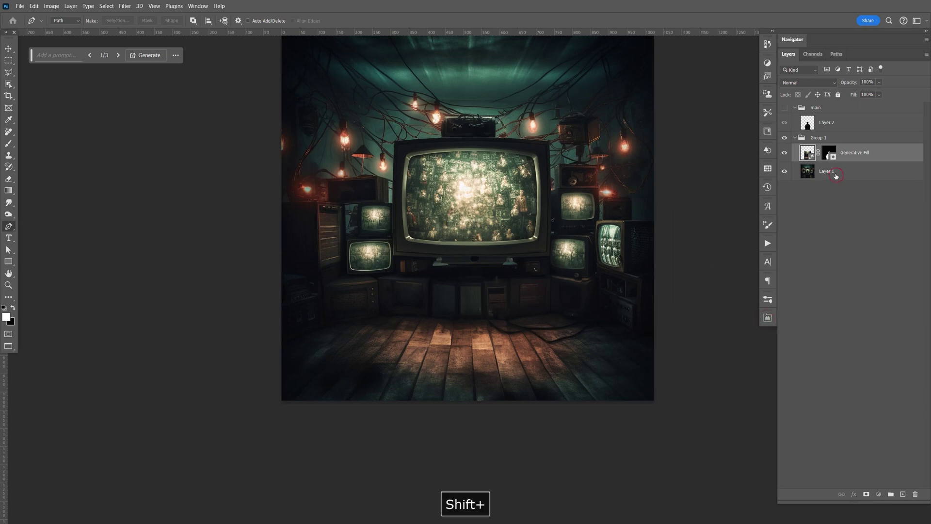
Merge the Generative Fill layer with Layer 1 and name the merged layer "bg".
{"action": "left_click", "coordinate": [836, 176], "text": "shift"}
{"action": "key", "text": "ctrl+e"}
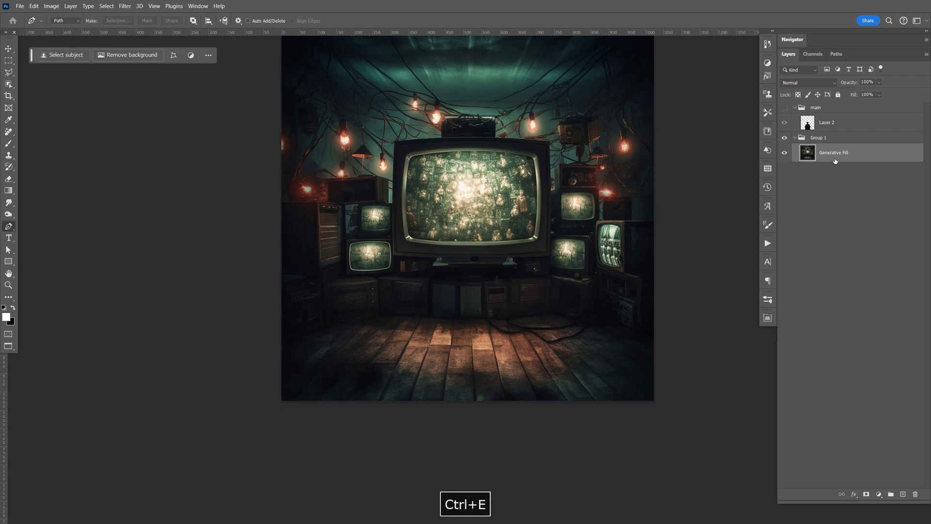
{"action": "double_click", "coordinate": [839, 153]}
{"action": "type", "text": "bg"}
{"action": "key", "text": "Return"}
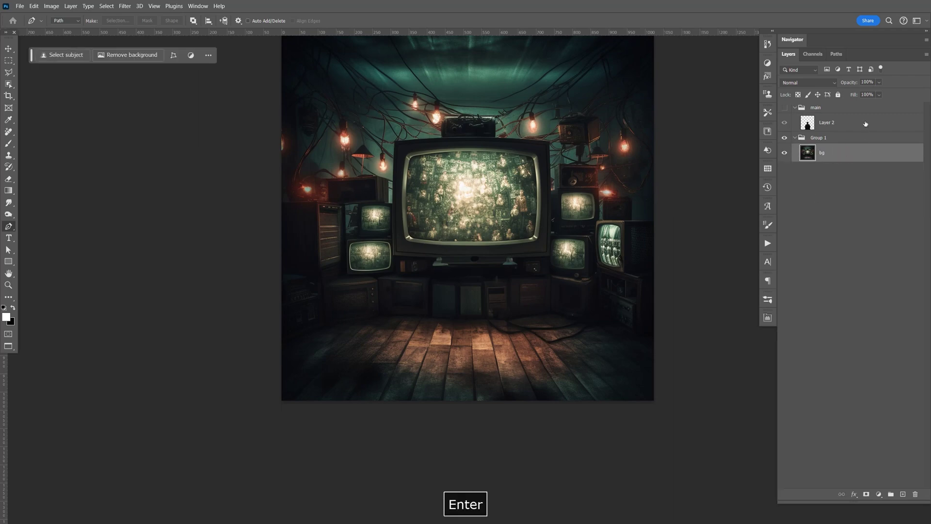
Check the composite by toggling the main group's visibility, leave the group shown, and save the document.
{"action": "left_click", "coordinate": [785, 108]}
{"action": "left_click", "coordinate": [785, 107]}
{"action": "left_click", "coordinate": [785, 107]}
{"action": "key", "text": "ctrl+s"}
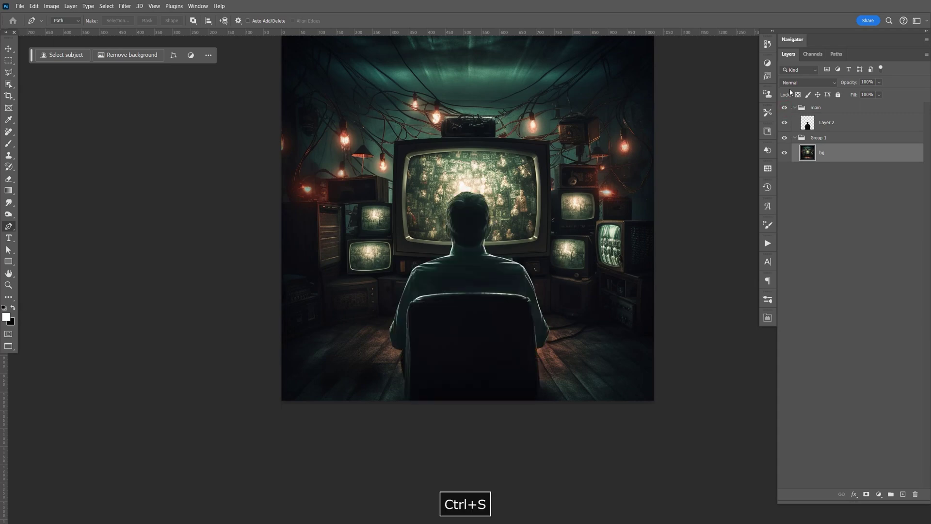
{"action": "key", "text": "F9"}
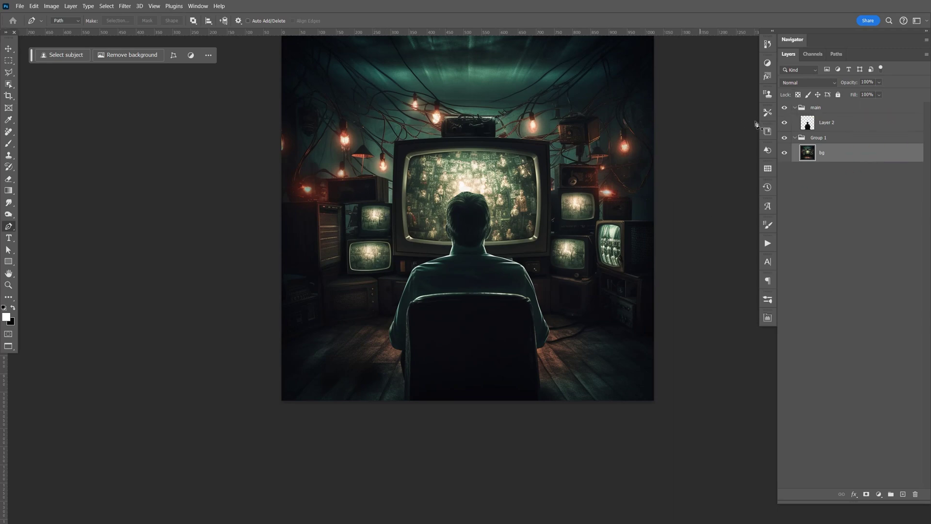
Hide the main group and bring the small lower-left TV screen into close view.
{"action": "left_click", "coordinate": [785, 107]}
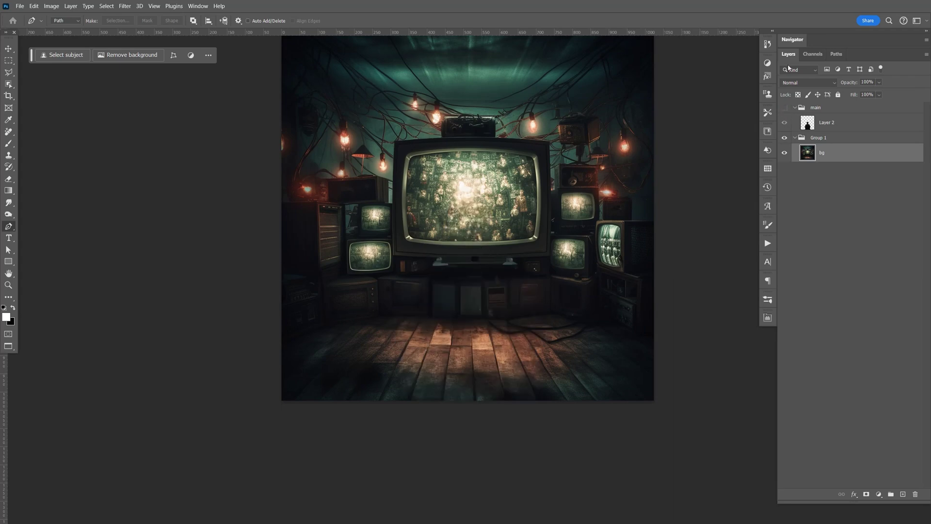
{"action": "key", "text": "ctrl+equal"}
{"action": "key", "text": "ctrl+equal"}
{"action": "key", "text": "ctrl+equal"}
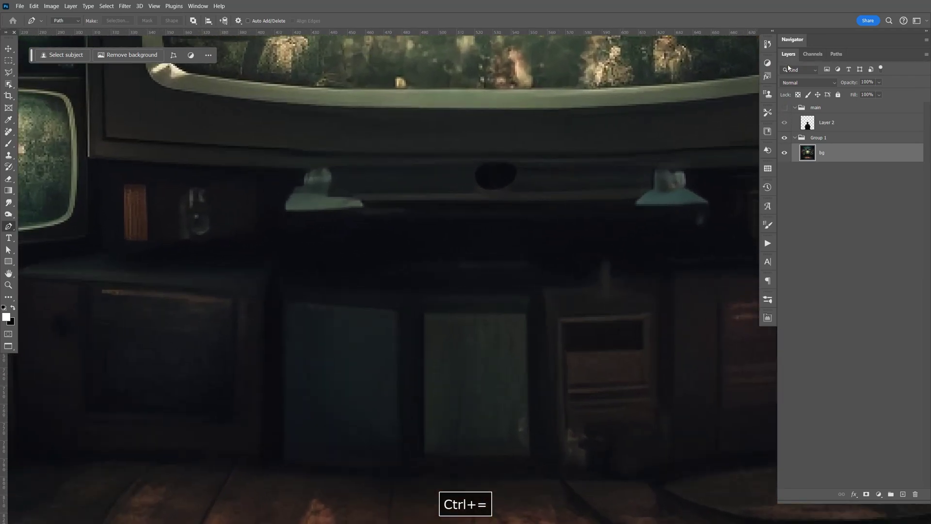
{"action": "left_click_drag", "start_coordinate": [509, 213], "coordinate": [592, 262]}
{"action": "left_click_drag", "start_coordinate": [252, 208], "coordinate": [565, 221]}
{"action": "key", "text": "ctrl+equal"}
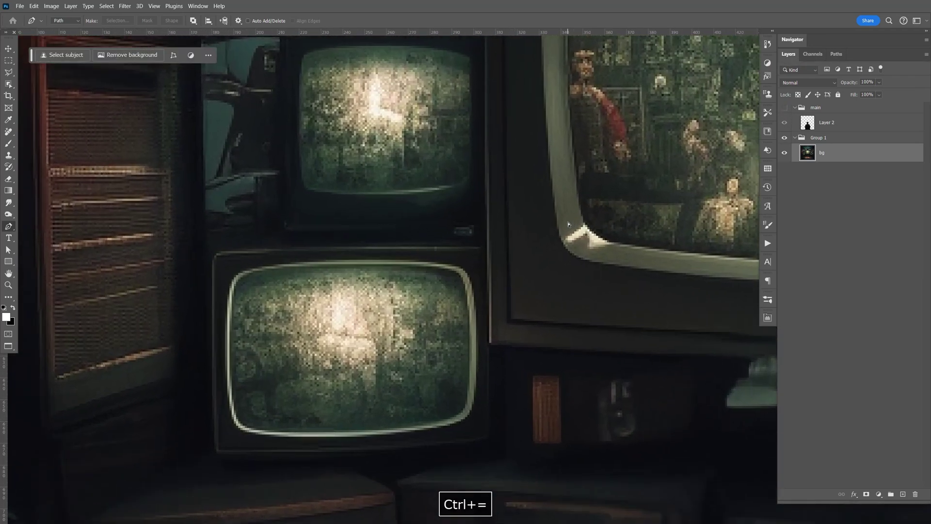
{"action": "key", "text": "ctrl+equal"}
{"action": "key", "text": "ctrl+equal"}
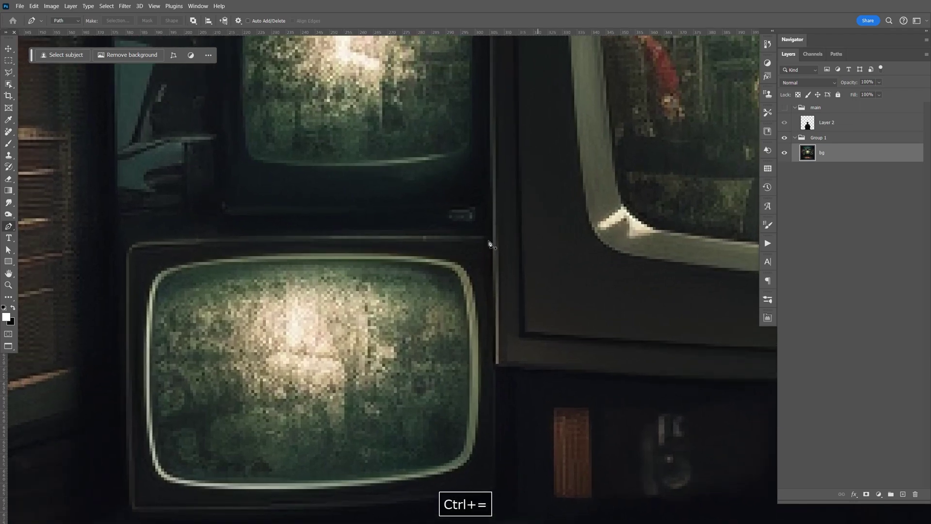
{"action": "left_click_drag", "start_coordinate": [489, 244], "coordinate": [608, 243]}
{"action": "key", "text": "ctrl+equal"}
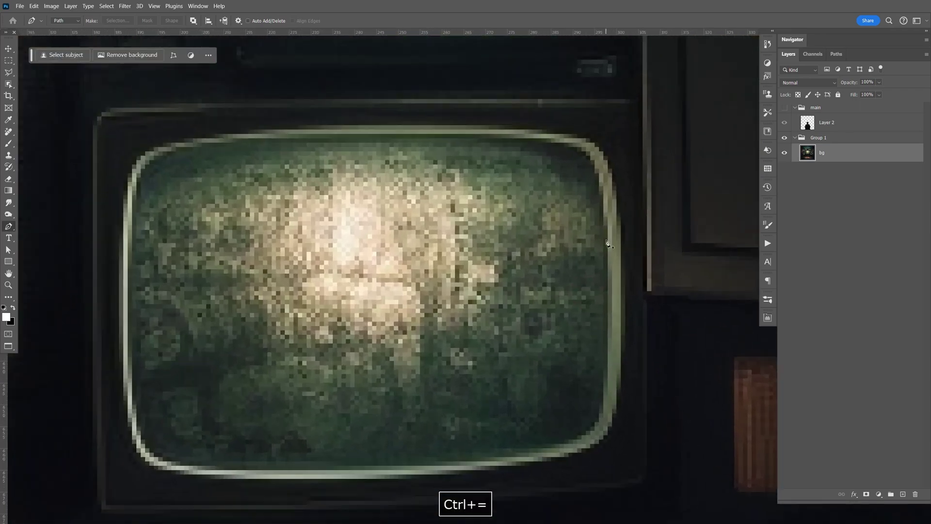
Expand the Navigator and use it to center the lower-left TV screen in the view at 1200%.
{"action": "left_click", "coordinate": [792, 41]}
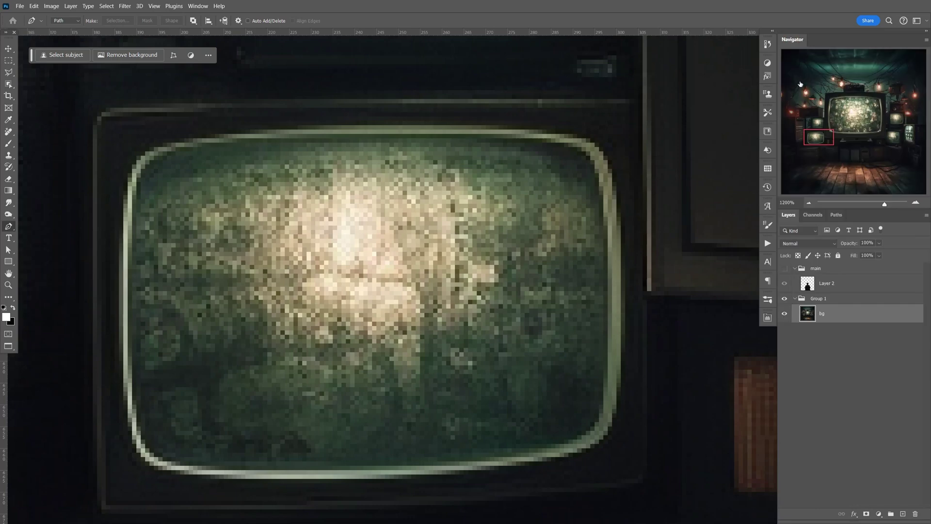
{"action": "left_click_drag", "start_coordinate": [821, 134], "coordinate": [818, 137]}
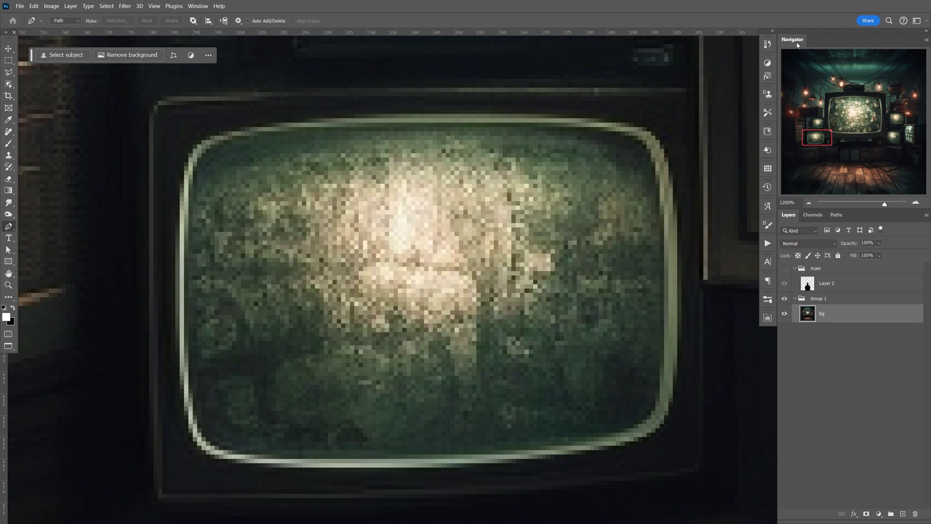
{"action": "left_click", "coordinate": [198, 6]}
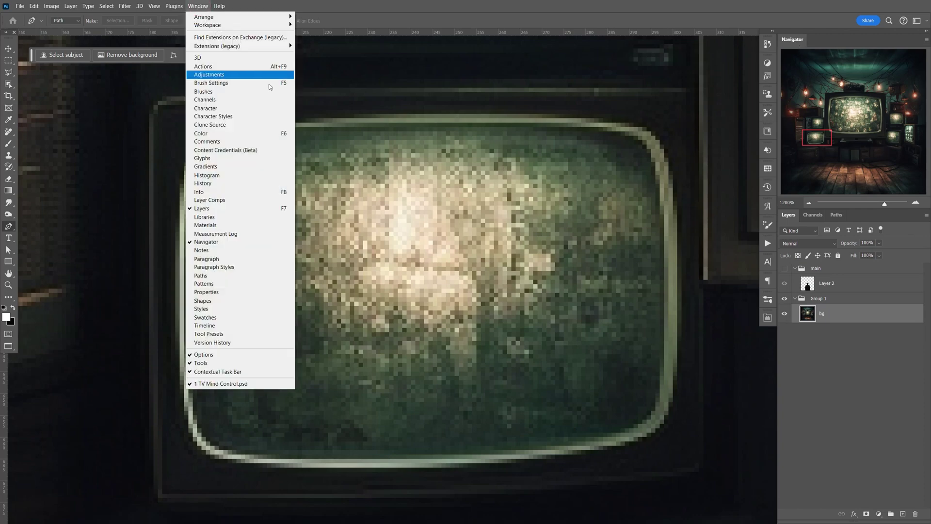
{"action": "left_click", "coordinate": [442, 95]}
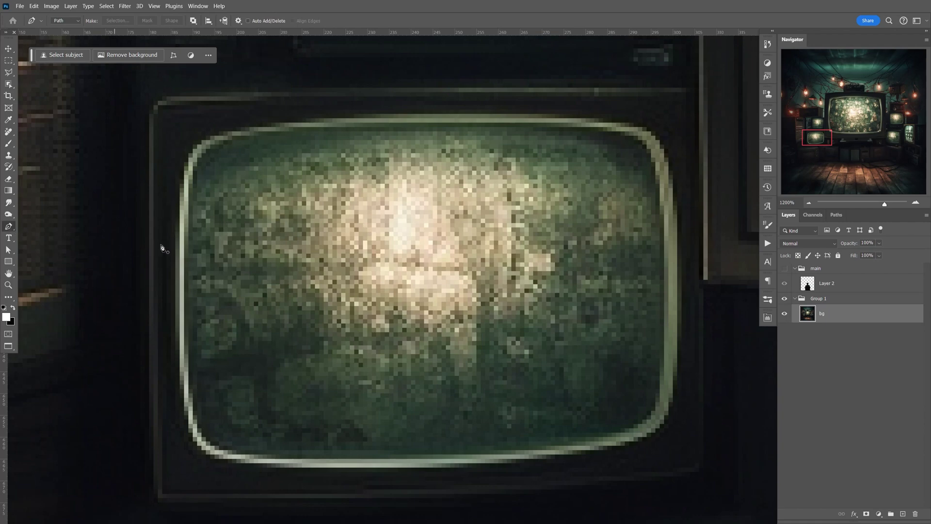
Start a pen path on the lower-left TV screen, tracing its inner edge along the top and around the upper-right corner.
{"action": "left_click_drag", "start_coordinate": [188, 179], "coordinate": [189, 175]}
{"action": "left_click_drag", "start_coordinate": [258, 136], "coordinate": [322, 128]}
{"action": "key", "text": "space"}
{"action": "left_click_drag", "start_coordinate": [499, 126], "coordinate": [551, 129]}
{"action": "left_click_drag", "start_coordinate": [623, 134], "coordinate": [637, 140]}
{"action": "left_click_drag", "start_coordinate": [658, 198], "coordinate": [660, 240]}
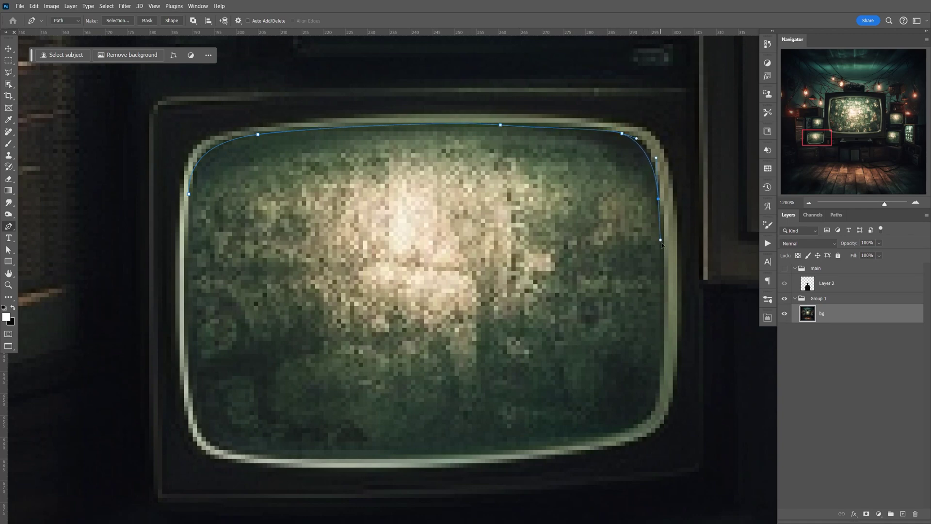
Continue the pen path down the lower-left TV screen's right side, around its bottom and left edges, and close it.
{"action": "key", "text": "F9"}
{"action": "left_click_drag", "start_coordinate": [659, 383], "coordinate": [652, 415]}
{"action": "left_click_drag", "start_coordinate": [528, 450], "coordinate": [427, 456]}
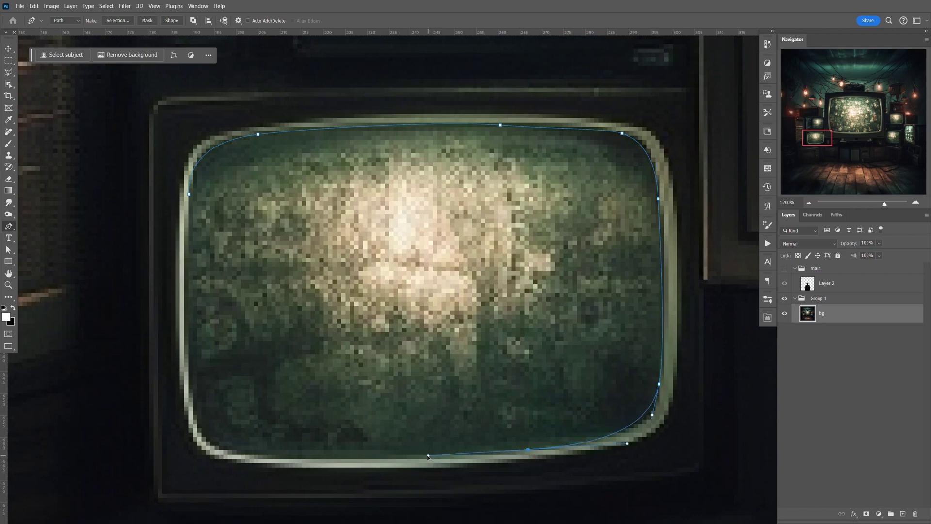
{"action": "left_click_drag", "start_coordinate": [261, 456], "coordinate": [228, 452]}
{"action": "left_click_drag", "start_coordinate": [188, 380], "coordinate": [185, 312]}
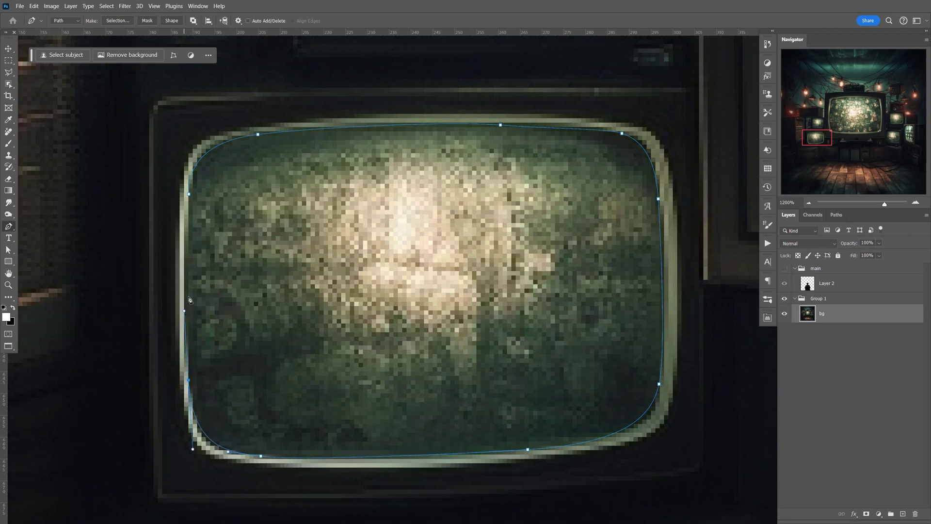
{"action": "left_click", "coordinate": [189, 194]}
Trace the upper-left small TV screen's inner edge with the Pen tool as a closed path.
{"action": "left_click_drag", "start_coordinate": [818, 139], "coordinate": [833, 121]}
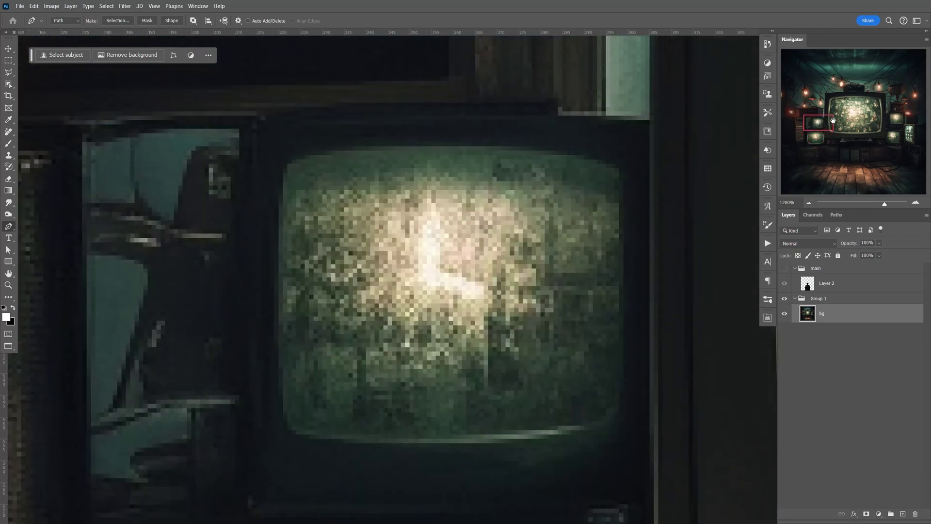
{"action": "left_click_drag", "start_coordinate": [340, 147], "coordinate": [385, 143]}
{"action": "left_click_drag", "start_coordinate": [561, 150], "coordinate": [589, 155]}
{"action": "left_click_drag", "start_coordinate": [625, 191], "coordinate": [625, 224]}
{"action": "left_click_drag", "start_coordinate": [620, 403], "coordinate": [618, 417]}
{"action": "left_click_drag", "start_coordinate": [521, 440], "coordinate": [485, 442]}
{"action": "left_click_drag", "start_coordinate": [319, 440], "coordinate": [298, 436]}
{"action": "left_click_drag", "start_coordinate": [278, 374], "coordinate": [277, 354]}
{"action": "left_click", "coordinate": [277, 198]}
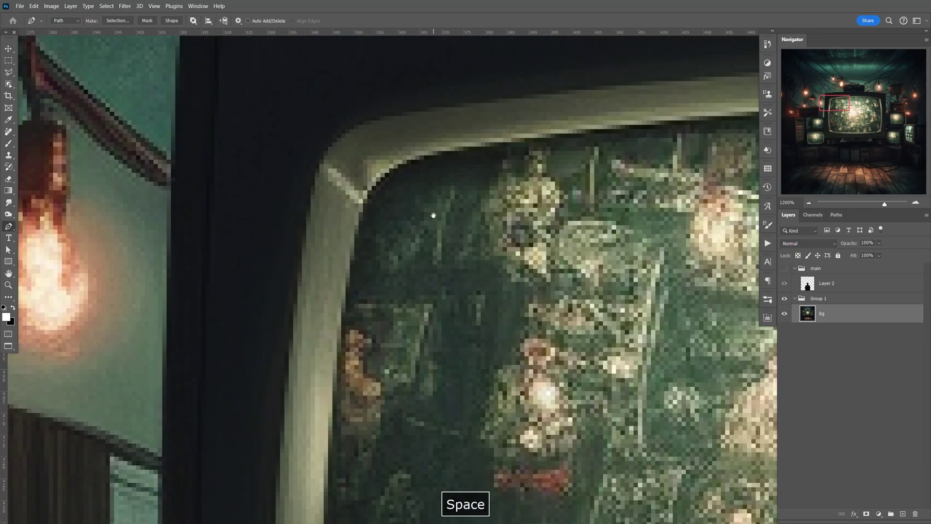
Trace the large central TV screen with the Pen tool from its upper-left corner along the top and right edges to the lower-right corner.
{"action": "left_click", "coordinate": [364, 206]}
{"action": "left_click_drag", "start_coordinate": [418, 157], "coordinate": [477, 148]}
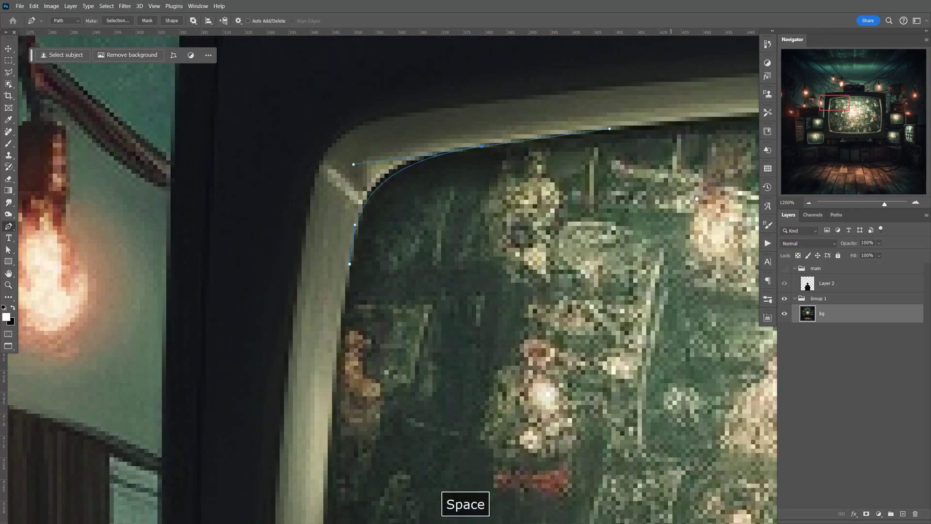
{"action": "left_click_drag", "start_coordinate": [679, 194], "coordinate": [95, 165]}
{"action": "left_click_drag", "start_coordinate": [459, 80], "coordinate": [638, 83]}
{"action": "left_click_drag", "start_coordinate": [679, 194], "coordinate": [145, 208]}
{"action": "left_click_drag", "start_coordinate": [492, 154], "coordinate": [540, 202]}
{"action": "left_click_drag", "start_coordinate": [514, 460], "coordinate": [489, 63]}
{"action": "left_click_drag", "start_coordinate": [536, 350], "coordinate": [534, 383]}
{"action": "left_click_drag", "start_coordinate": [525, 362], "coordinate": [512, 365]}
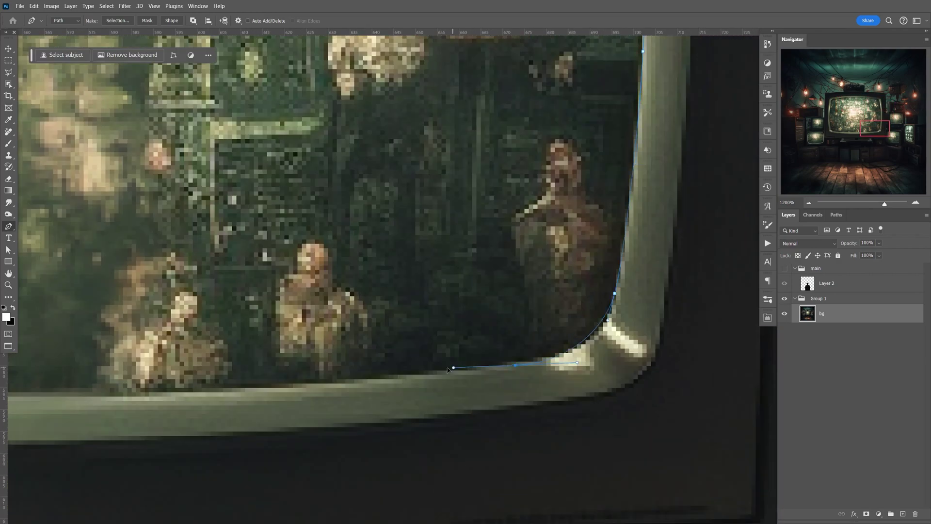
Continue the central TV screen's path along its bottom and left edges and close it at the starting point.
{"action": "left_click_drag", "start_coordinate": [194, 364], "coordinate": [630, 387]}
{"action": "left_click_drag", "start_coordinate": [352, 419], "coordinate": [315, 417]}
{"action": "left_click_drag", "start_coordinate": [194, 363], "coordinate": [654, 291]}
{"action": "left_click_drag", "start_coordinate": [598, 326], "coordinate": [484, 314]}
{"action": "left_click_drag", "start_coordinate": [324, 239], "coordinate": [320, 208]}
{"action": "left_click_drag", "start_coordinate": [335, 121], "coordinate": [347, 282]}
{"action": "left_click", "coordinate": [272, 218]}
Trace the upper-right small TV screen with the Pen tool as a closed path.
{"action": "left_click_drag", "start_coordinate": [678, 340], "coordinate": [97, 219]}
{"action": "left_click", "coordinate": [357, 202]}
{"action": "left_click_drag", "start_coordinate": [417, 145], "coordinate": [474, 142]}
{"action": "left_click_drag", "start_coordinate": [670, 161], "coordinate": [719, 180]}
{"action": "left_click_drag", "start_coordinate": [734, 274], "coordinate": [735, 318]}
{"action": "left_click_drag", "start_coordinate": [731, 414], "coordinate": [723, 438]}
{"action": "left_click", "coordinate": [621, 462]}
{"action": "left_click", "coordinate": [366, 451]}
{"action": "left_click", "coordinate": [357, 202]}
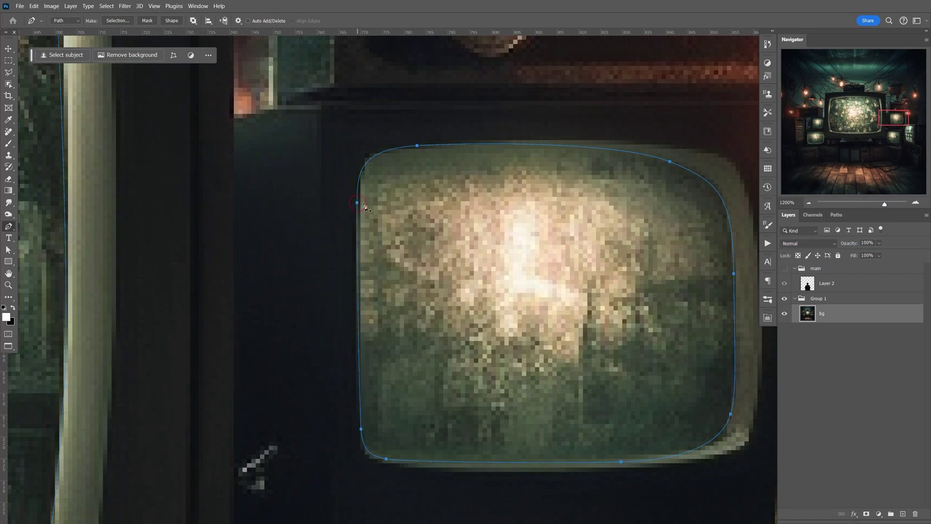
Trace the lower-right small TV screen, just below the previous one, as a closed pen path.
{"action": "left_click_drag", "start_coordinate": [388, 485], "coordinate": [428, 19]}
{"action": "left_click", "coordinate": [305, 171]}
{"action": "left_click_drag", "start_coordinate": [376, 123], "coordinate": [426, 121]}
{"action": "left_click_drag", "start_coordinate": [641, 143], "coordinate": [664, 150]}
{"action": "left_click_drag", "start_coordinate": [676, 195], "coordinate": [677, 233]}
{"action": "left_click", "coordinate": [380, 455]}
{"action": "left_click", "coordinate": [305, 171]}
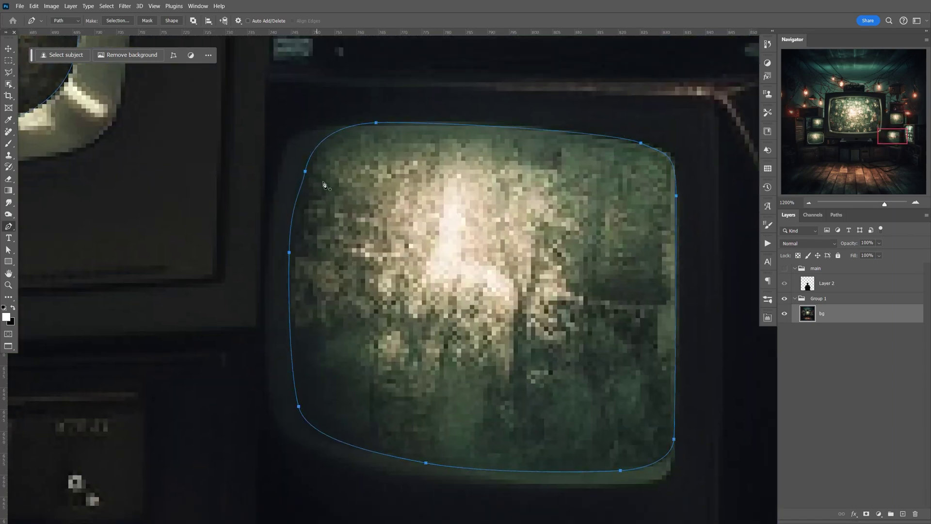
Trace the narrow, angled TV screen at the far right of the room as a closed pen path.
{"action": "key", "text": "space"}
{"action": "left_click_drag", "start_coordinate": [313, 146], "coordinate": [522, 239]}
{"action": "left_click", "coordinate": [486, 202]}
{"action": "left_click_drag", "start_coordinate": [705, 139], "coordinate": [742, 160]}
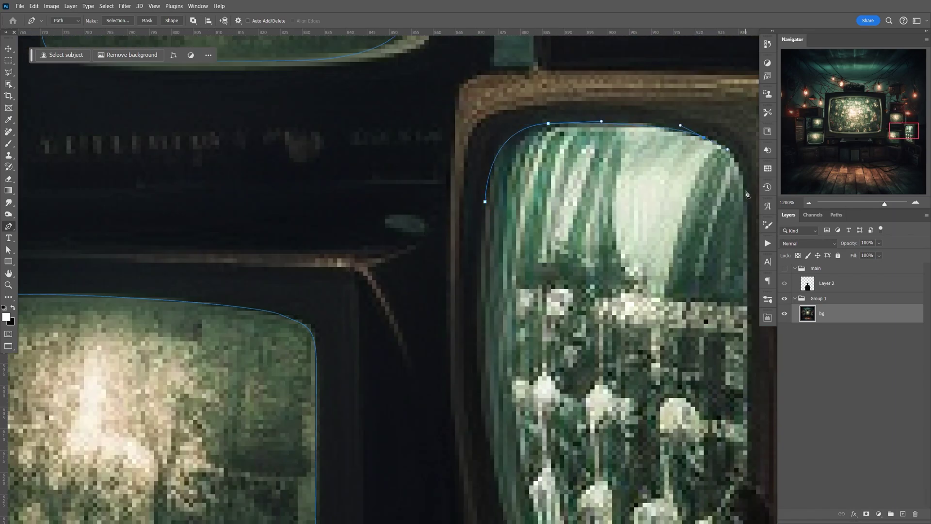
{"action": "left_click_drag", "start_coordinate": [582, 388], "coordinate": [543, 175]}
{"action": "left_click", "coordinate": [707, 270]}
{"action": "left_click_drag", "start_coordinate": [704, 398], "coordinate": [630, 427]}
{"action": "left_click", "coordinate": [486, 293]}
{"action": "left_click_drag", "start_coordinate": [485, 219], "coordinate": [485, 339]}
{"action": "left_click", "coordinate": [447, 110]}
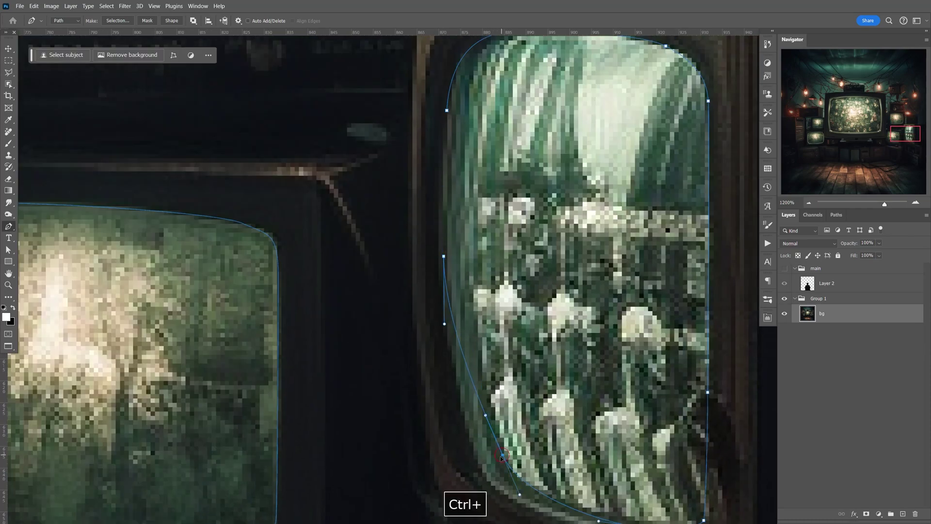
Load the Work Path containing all the traced TV screens as a selection.
{"action": "key", "text": "space"}
{"action": "left_click_drag", "start_coordinate": [496, 233], "coordinate": [497, 311]}
{"action": "key", "text": "ctrl+minus"}
{"action": "key", "text": "ctrl+minus"}
{"action": "key", "text": "ctrl+minus"}
{"action": "key", "text": "ctrl+minus"}
{"action": "key", "text": "ctrl+minus"}
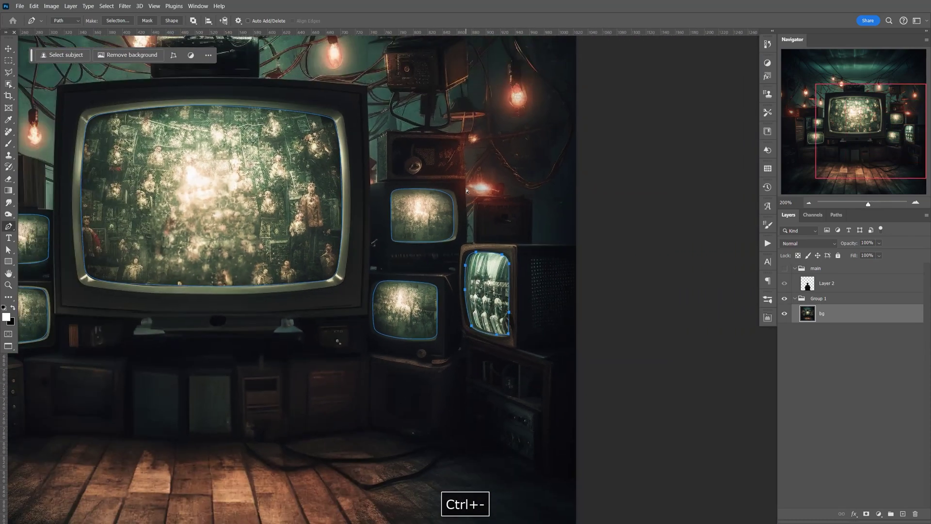
{"action": "key", "text": "ctrl+minus"}
{"action": "key", "text": "ctrl+minus"}
{"action": "key", "text": "space"}
{"action": "left_click_drag", "start_coordinate": [403, 284], "coordinate": [450, 293]}
{"action": "key", "text": "ctrl+equal"}
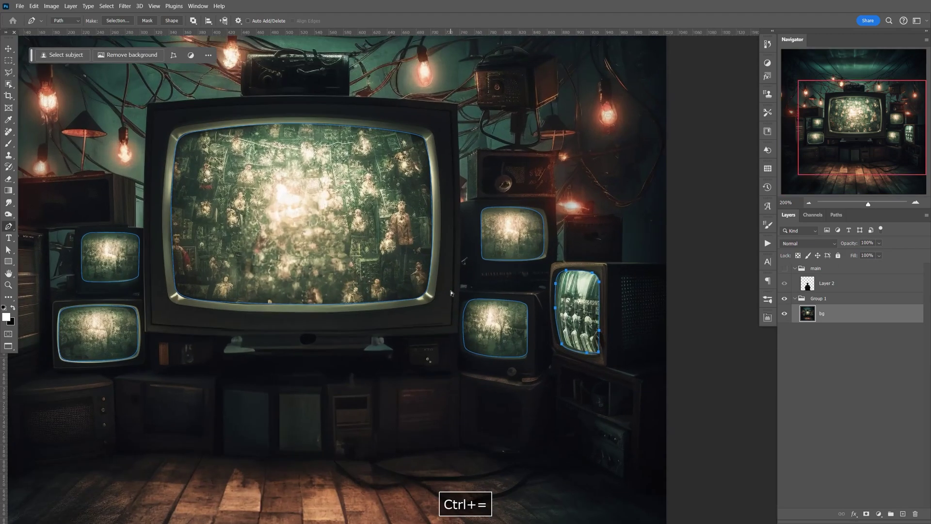
{"action": "left_click", "coordinate": [836, 214]}
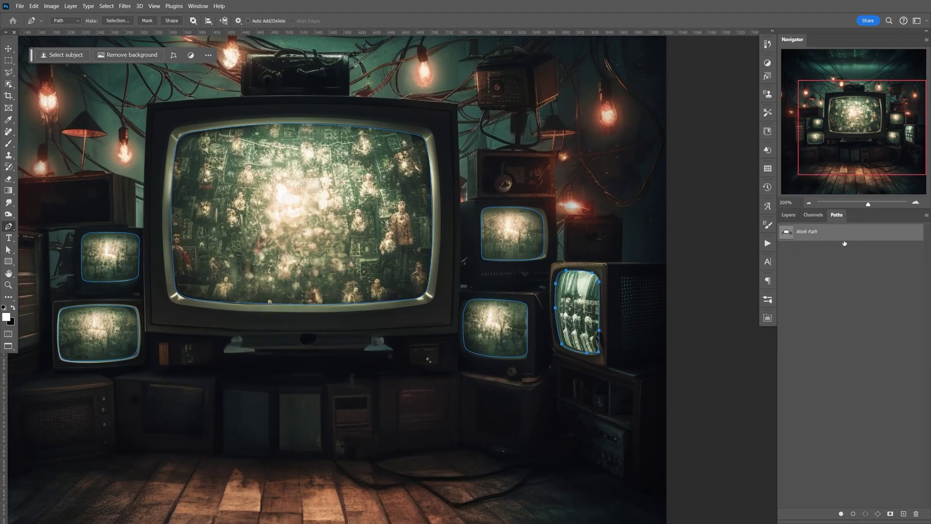
{"action": "left_click", "coordinate": [787, 233], "text": "ctrl"}
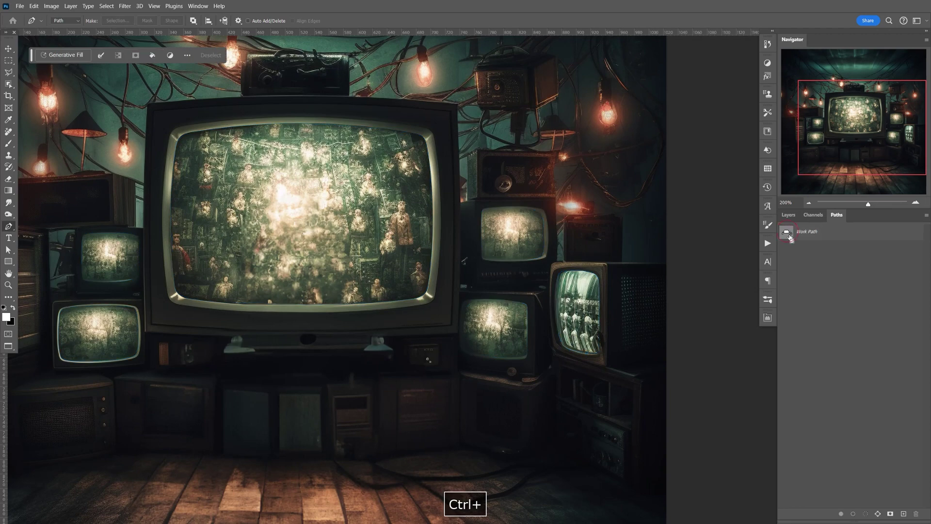
Copy the selected screens from the bg layer to a new layer, move it above Group 1, and collapse the main group.
{"action": "left_click", "coordinate": [789, 216]}
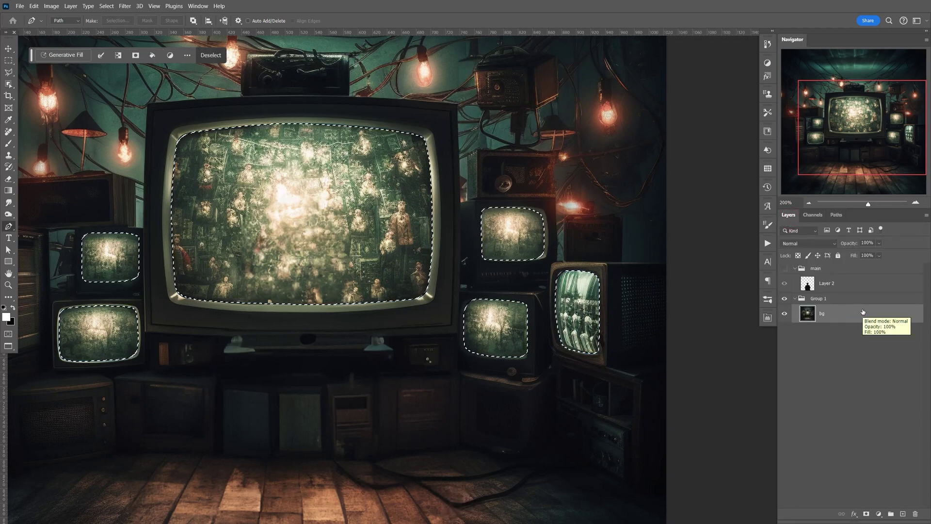
{"action": "key", "text": "ctrl+j"}
{"action": "mouse_move", "coordinate": [827, 311]}
{"action": "left_mouse_down"}
{"action": "mouse_move", "coordinate": [833, 291]}
{"action": "mouse_move", "coordinate": [824, 310]}
{"action": "left_mouse_up"}
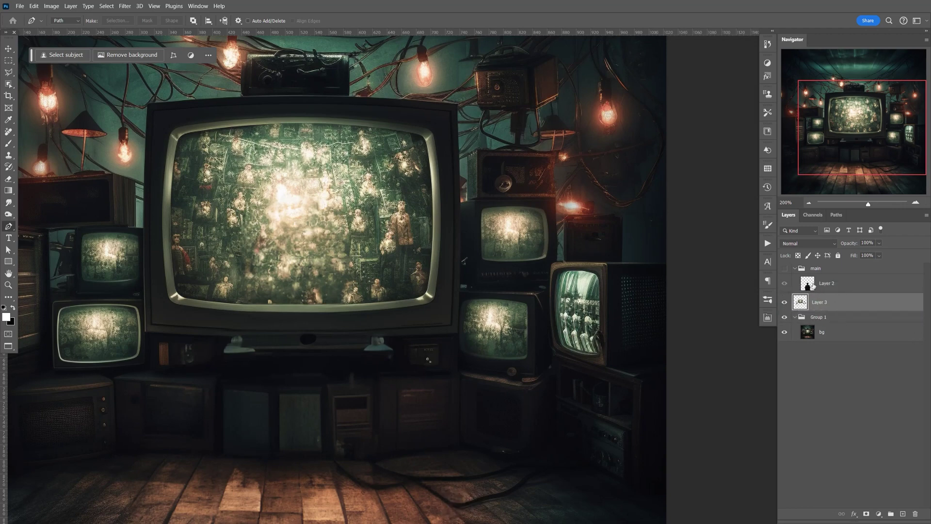
{"action": "left_click", "coordinate": [796, 269]}
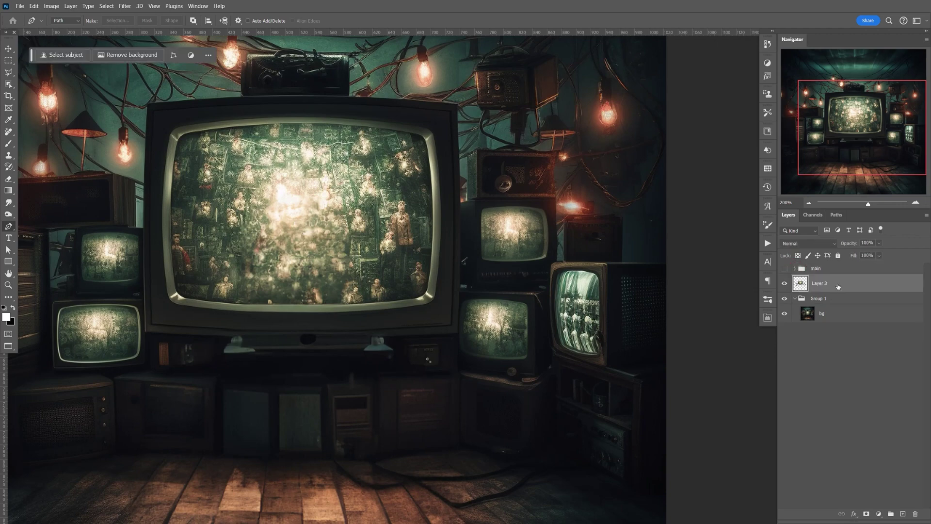
Put the copied screens layer into a new group named "tv screen".
{"action": "key", "text": "ctrl+g"}
{"action": "double_click", "coordinate": [819, 280]}
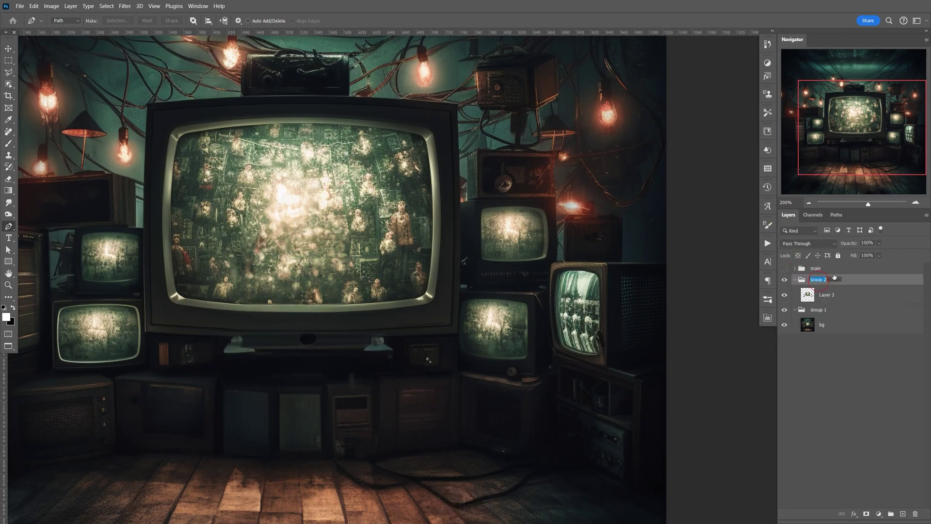
{"action": "type", "text": "tv screen"}
{"action": "key", "text": "Return"}
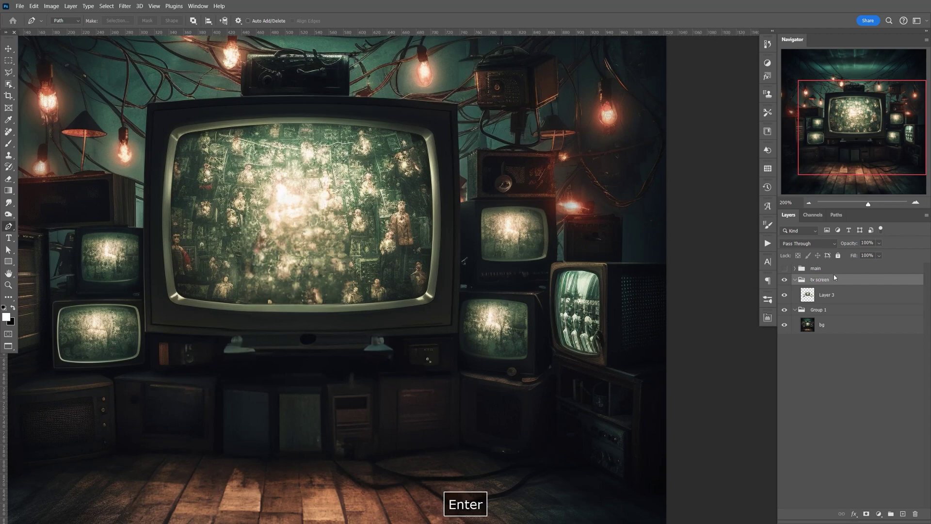
Rename Group 1 to "bg" and save the document.
{"action": "double_click", "coordinate": [818, 311]}
{"action": "type", "text": "bg"}
{"action": "key", "text": "Return"}
{"action": "key", "text": "ctrl+s"}
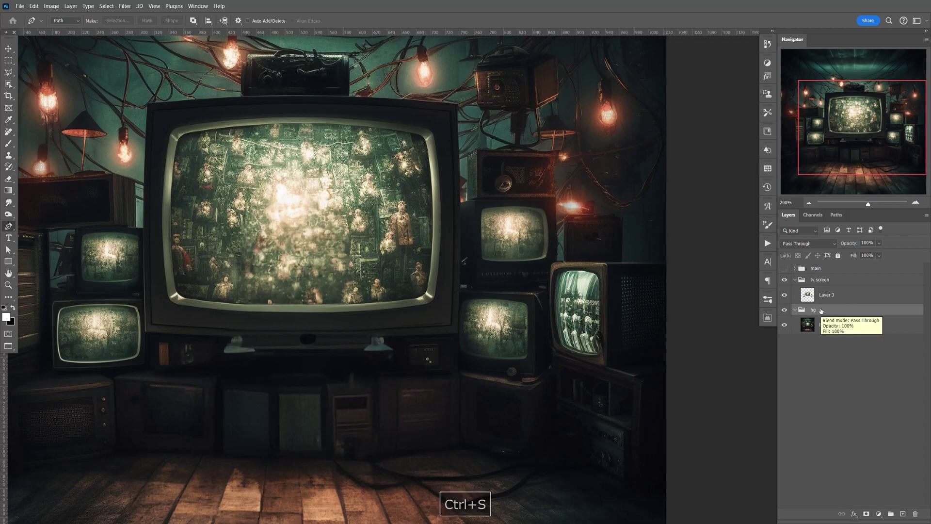
Duplicate the bg layer inside the bg group and hide the original layer.
{"action": "key", "text": "F9"}
{"action": "left_click", "coordinate": [841, 295]}
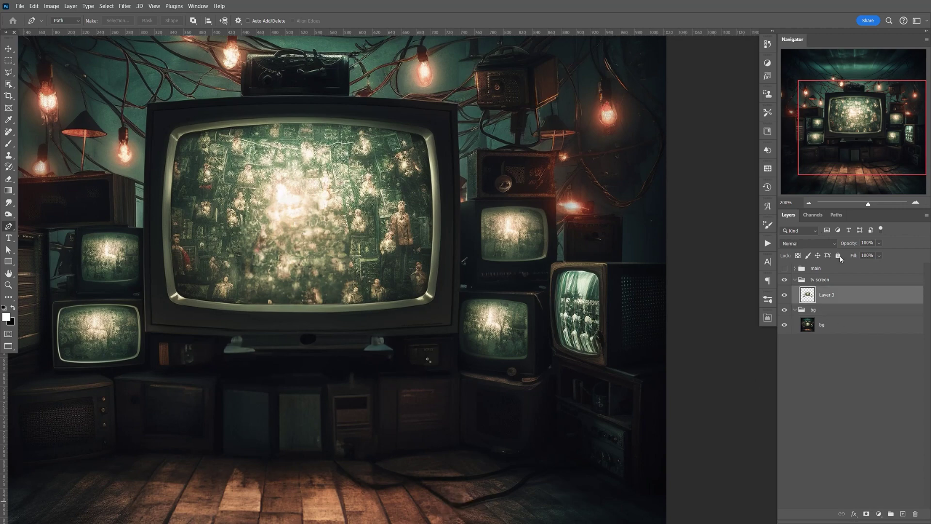
{"action": "left_click", "coordinate": [833, 327]}
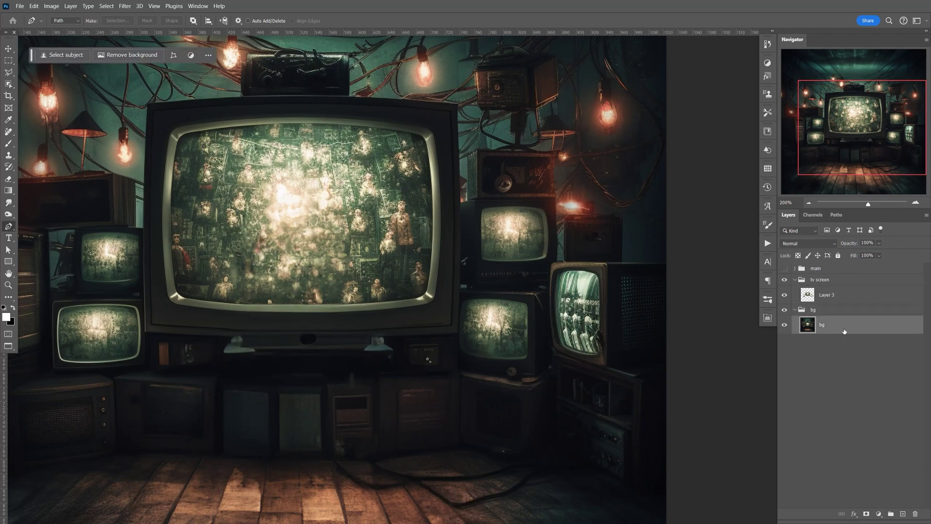
{"action": "key", "text": "ctrl+j"}
Rename the copied screens layer in the tv screen group to "tv scren".
{"action": "double_click", "coordinate": [827, 296]}
{"action": "type", "text": "t"}
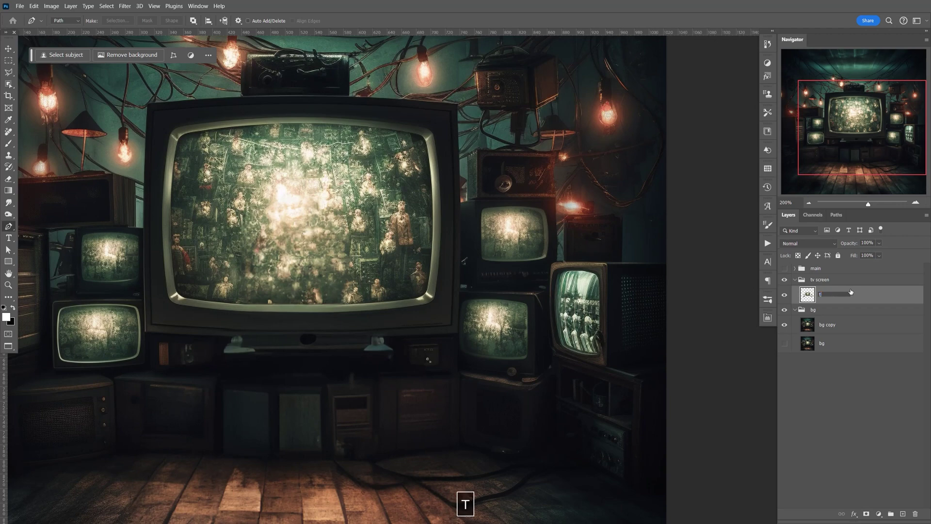
{"action": "type", "text": "v scren"}
{"action": "key", "text": "Return"}
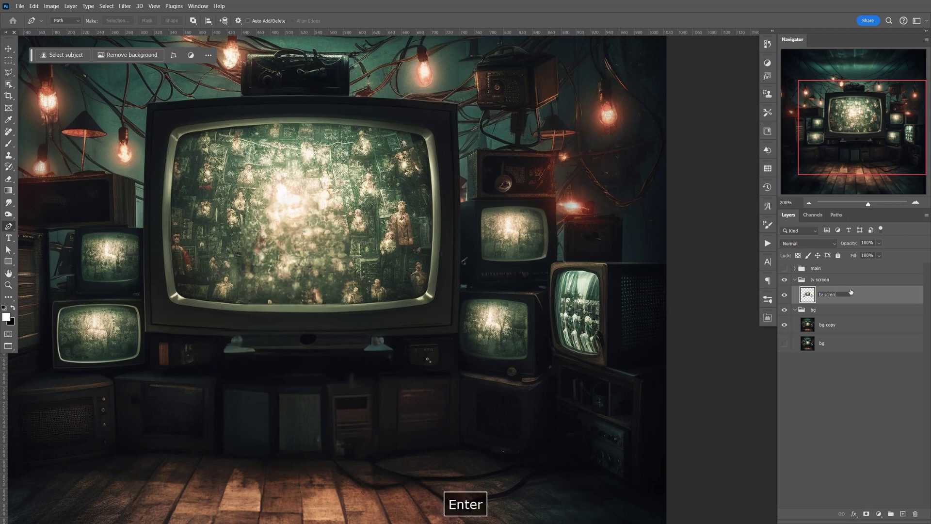
Load the tv scren layer's outline as a selection and delete that area from the bg copy layer.
{"action": "left_click", "coordinate": [807, 295], "text": "ctrl"}
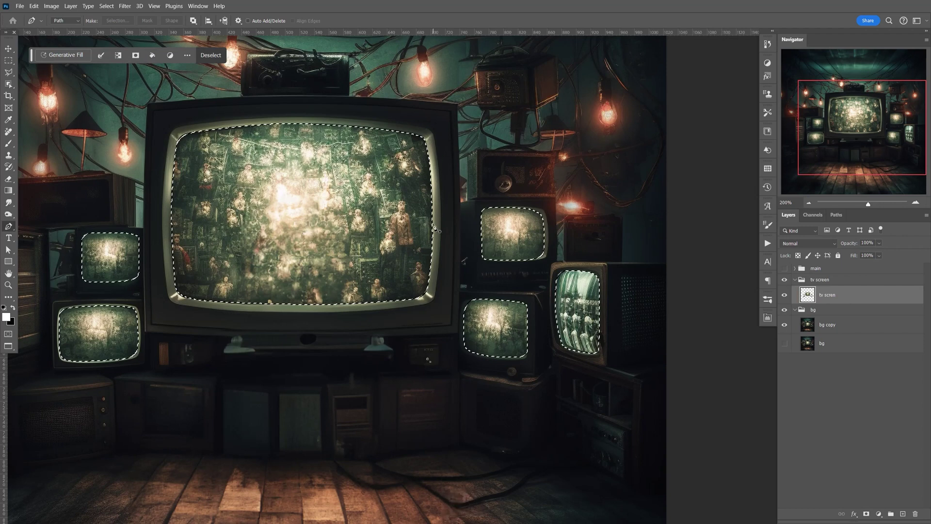
{"action": "left_click", "coordinate": [832, 324]}
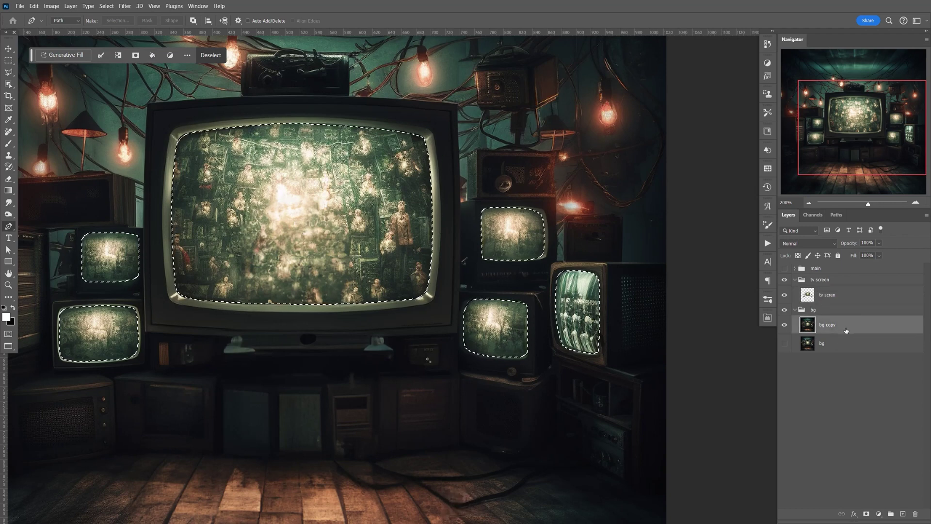
{"action": "key", "text": "Delete"}
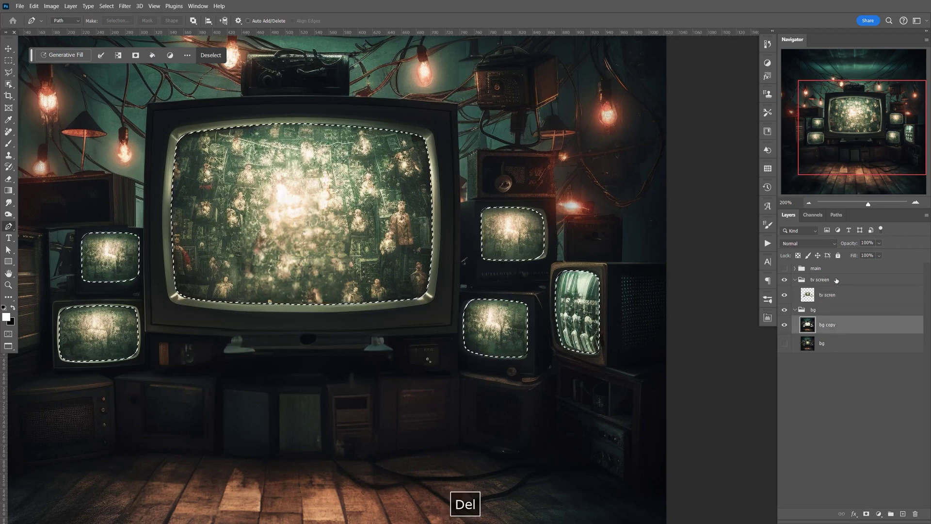
Collapse and hide the tv screen group, clear the selection, and save the document.
{"action": "left_click", "coordinate": [795, 280]}
{"action": "left_click", "coordinate": [785, 280]}
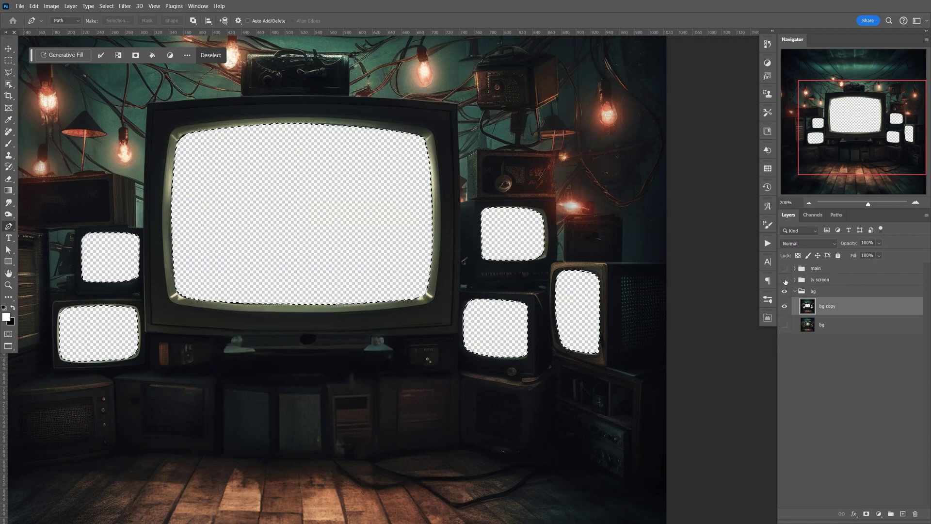
{"action": "key", "text": "ctrl+d"}
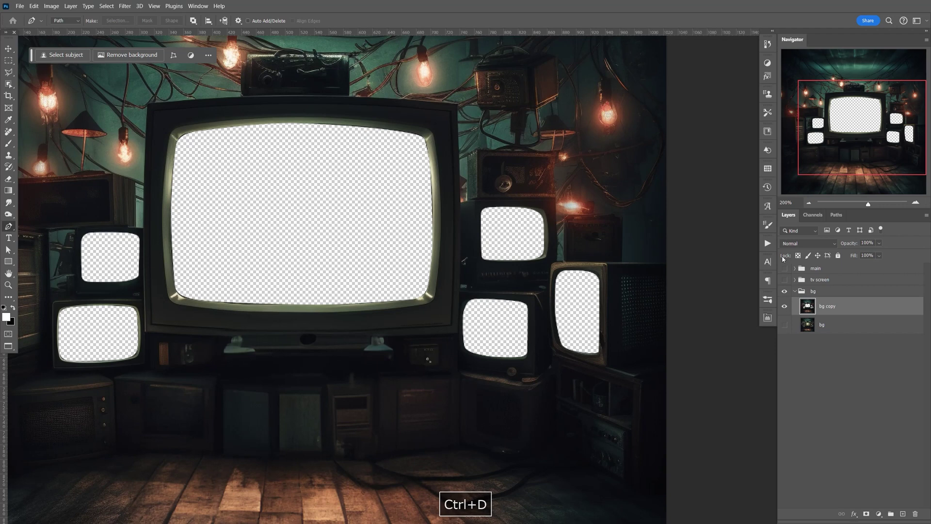
{"action": "key", "text": "ctrl+s"}
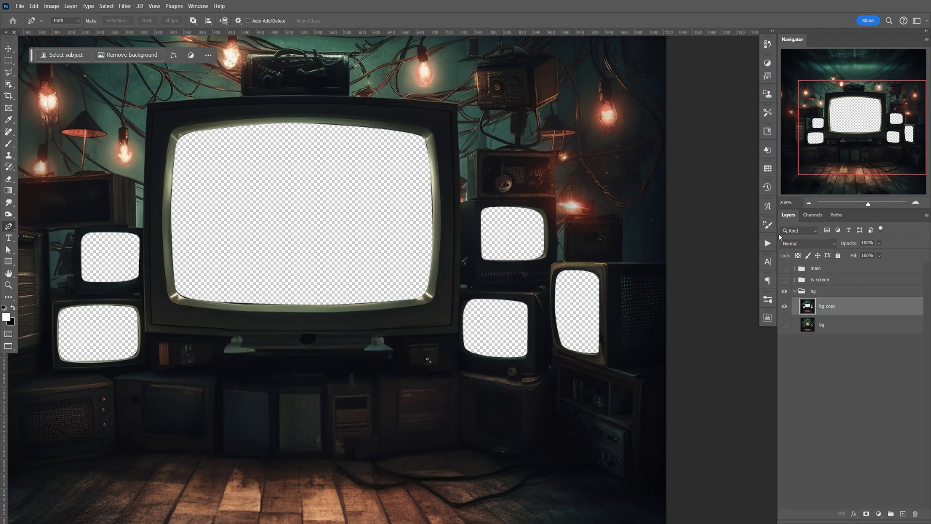
Inspect the cut-out screen edges up close, load the bg copy layer's opaque area as a selection, and add it as a layer mask.
{"action": "key", "text": "z"}
{"action": "left_click_drag", "start_coordinate": [441, 211], "coordinate": [479, 242]}
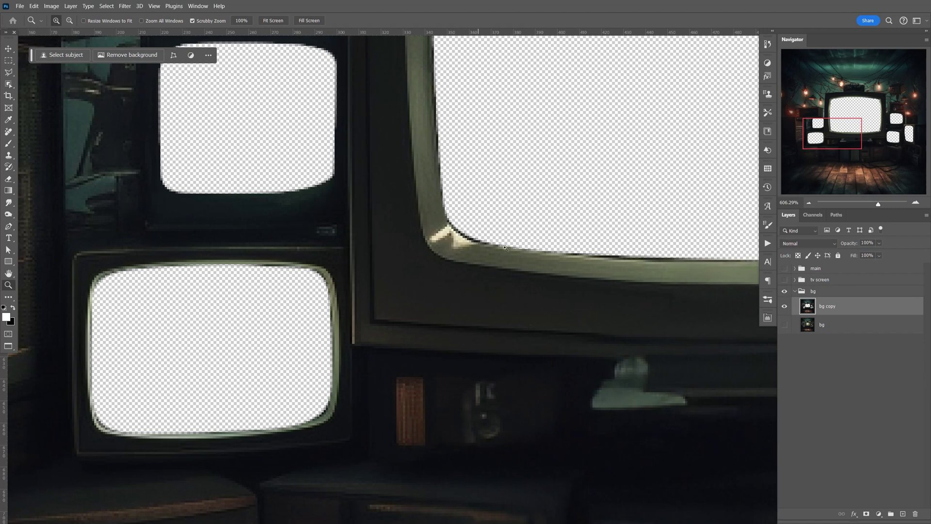
{"action": "mouse_move", "coordinate": [682, 310]}
{"action": "left_mouse_down"}
{"action": "mouse_move", "coordinate": [619, 326]}
{"action": "mouse_move", "coordinate": [647, 332]}
{"action": "mouse_move", "coordinate": [656, 353]}
{"action": "mouse_move", "coordinate": [649, 371]}
{"action": "mouse_move", "coordinate": [671, 309]}
{"action": "left_mouse_up"}
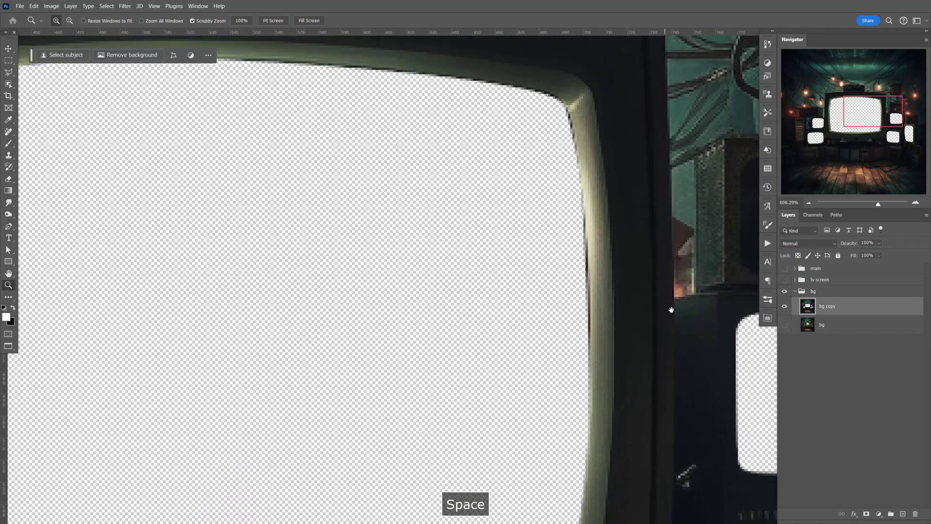
{"action": "left_click", "coordinate": [808, 306], "text": "ctrl"}
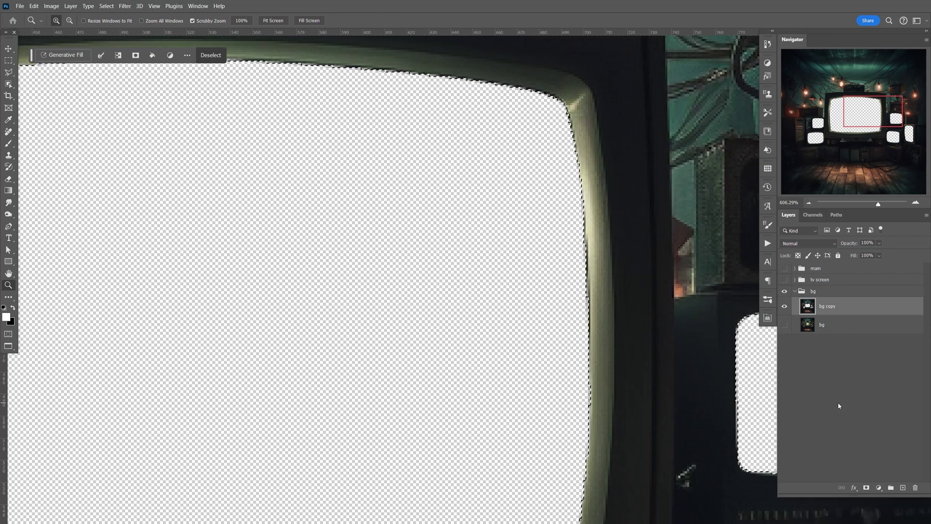
{"action": "key", "text": "F9"}
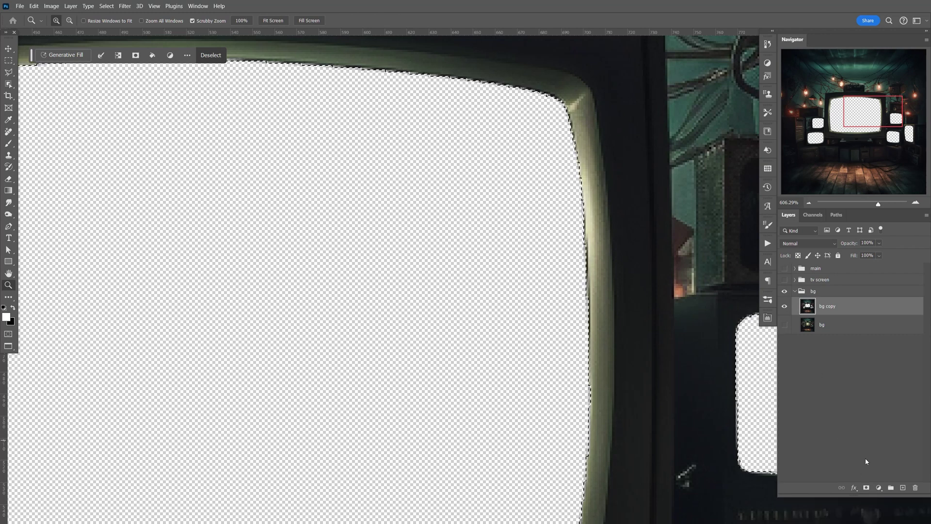
{"action": "left_click", "coordinate": [866, 487]}
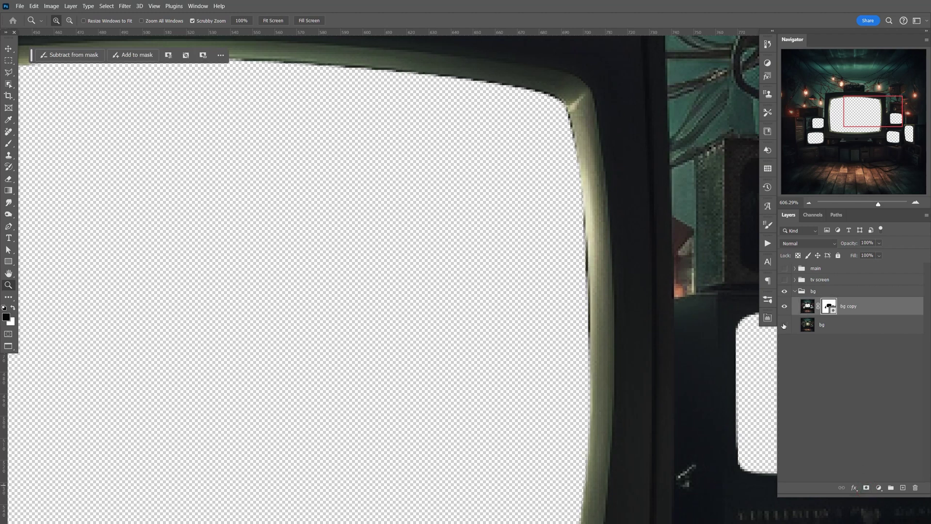
Target the bg copy layer's image and set up the Smudge tool with 60% strength and a small soft round brush.
{"action": "left_click", "coordinate": [807, 306]}
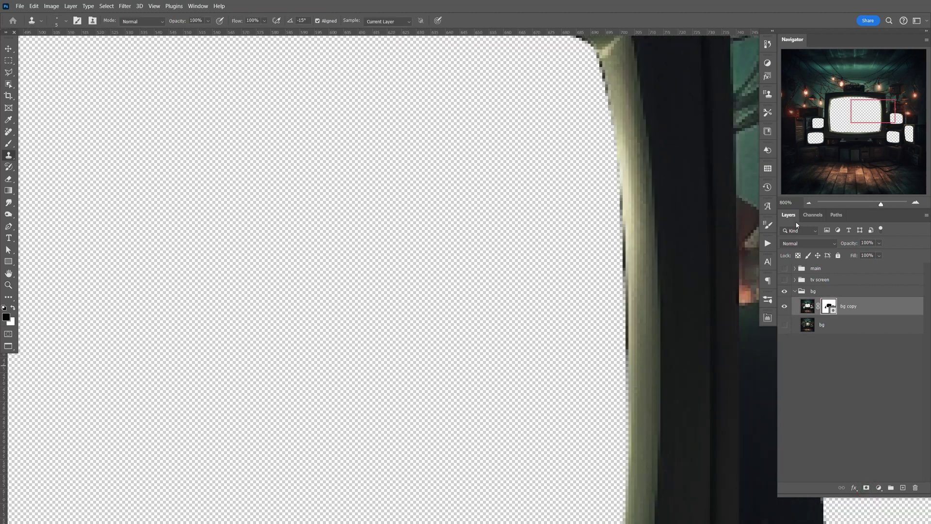
{"action": "left_click", "coordinate": [807, 307]}
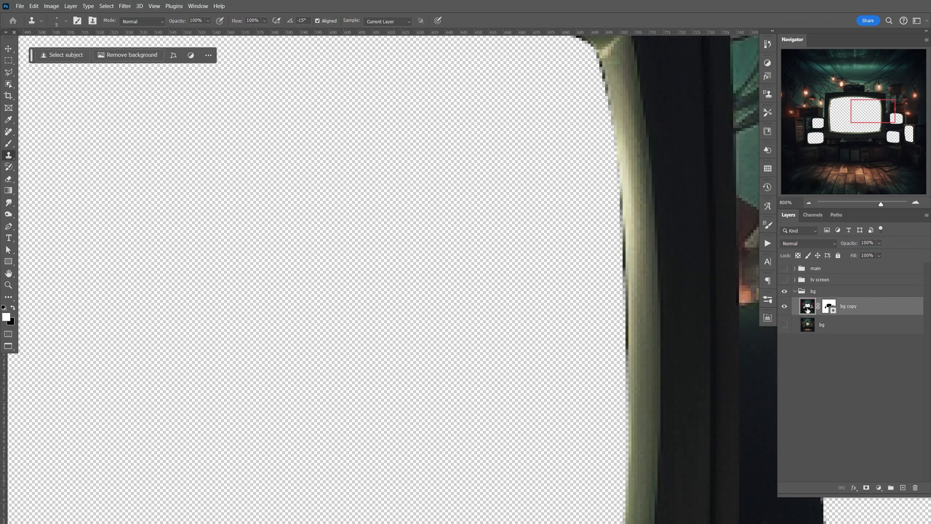
{"action": "mouse_move", "coordinate": [15, 205]}
{"action": "left_mouse_down"}
{"action": "mouse_move", "coordinate": [29, 203]}
{"action": "mouse_move", "coordinate": [38, 221]}
{"action": "left_mouse_up"}
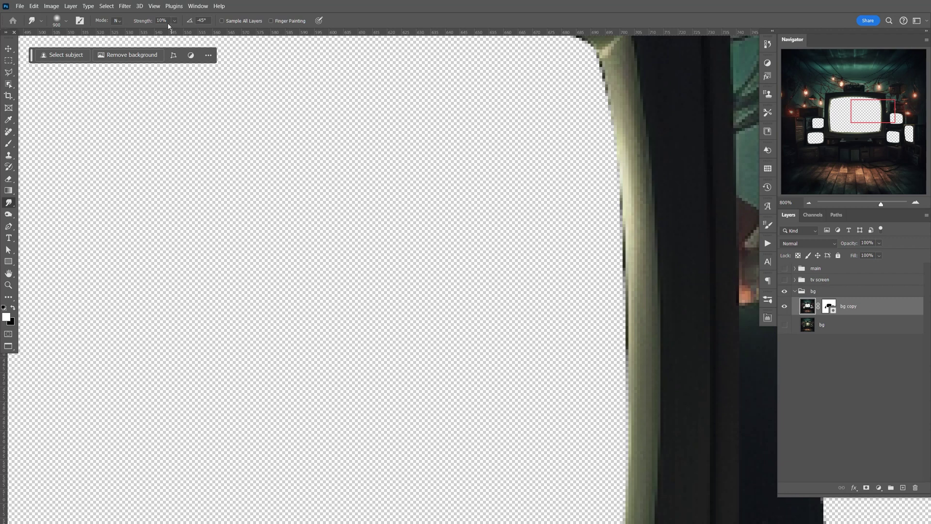
{"action": "type", "text": "60"}
{"action": "key", "text": "Return"}
{"action": "left_click", "coordinate": [56, 20]}
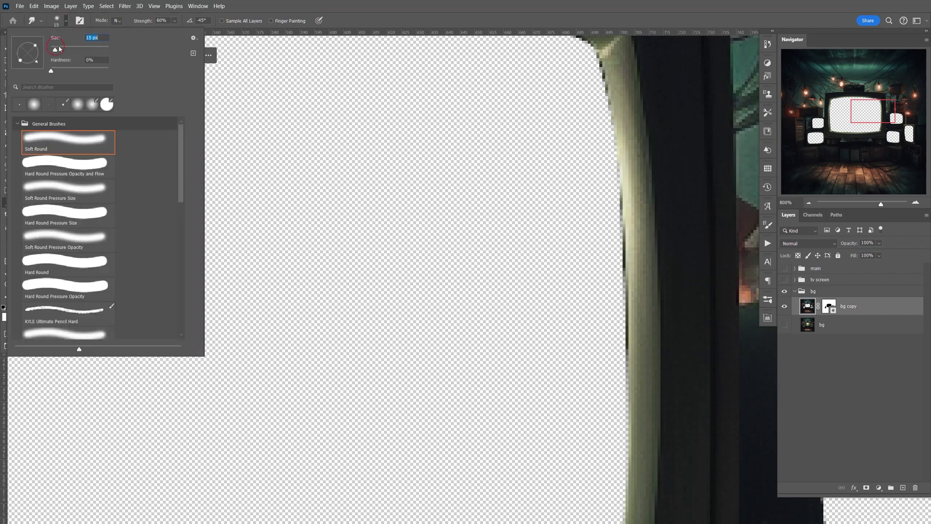
{"action": "left_click", "coordinate": [423, 233]}
{"action": "key", "text": "bracketleft"}
{"action": "key", "text": "bracketleft"}
{"action": "key", "text": "bracketleft"}
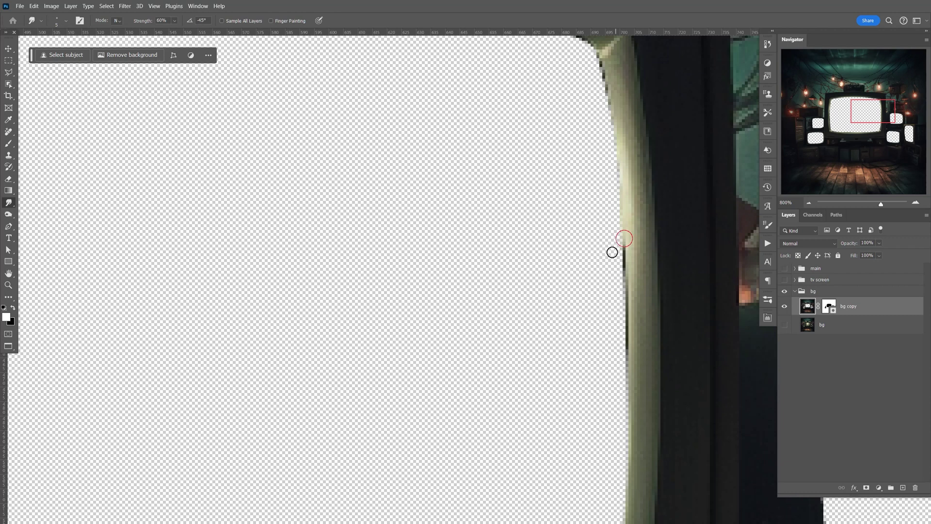
Smudge away the dark fringe along the right inner edge of the main TV's frame on the bg copy layer.
{"action": "mouse_move", "coordinate": [631, 281]}
{"action": "left_mouse_down"}
{"action": "mouse_move", "coordinate": [620, 291]}
{"action": "mouse_move", "coordinate": [617, 360]}
{"action": "left_mouse_up"}
{"action": "left_click_drag", "start_coordinate": [629, 244], "coordinate": [624, 249]}
{"action": "left_click_drag", "start_coordinate": [628, 362], "coordinate": [620, 373]}
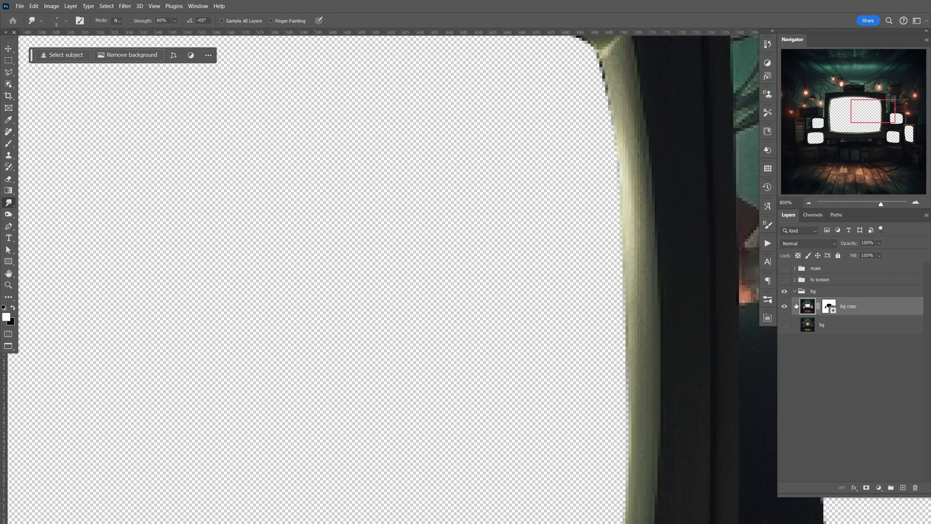
Toggle the bg copy layer mask off and on to compare the smudged edge, ending with the mask enabled and the layer image targeted.
{"action": "left_click", "coordinate": [829, 306]}
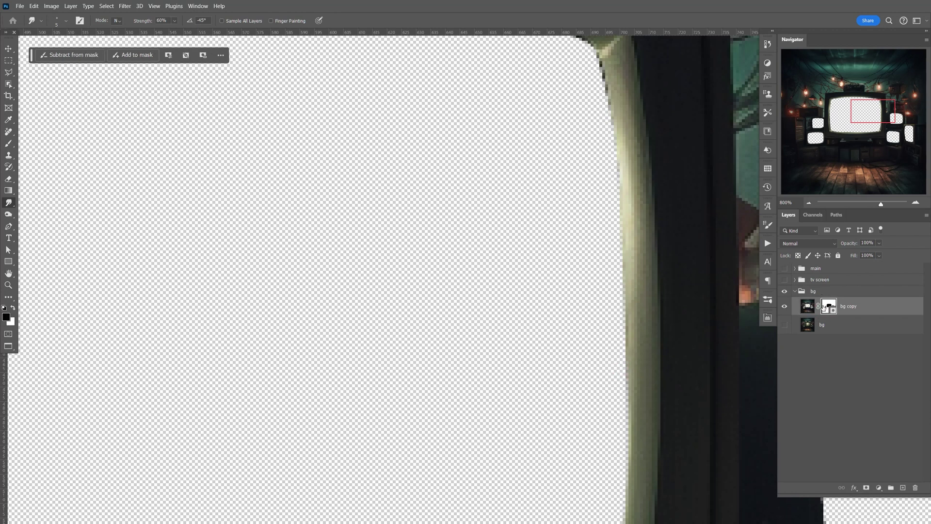
{"action": "right_click", "coordinate": [825, 306]}
{"action": "left_click", "coordinate": [844, 306]}
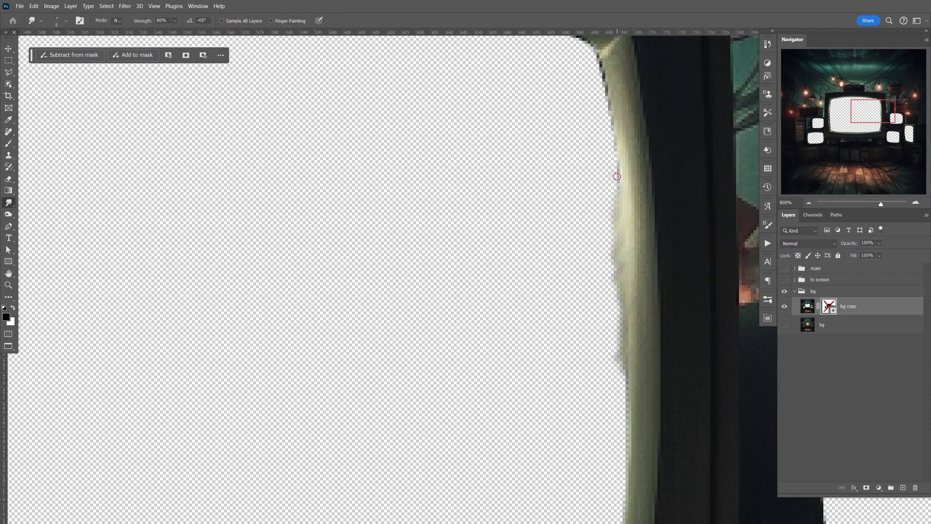
{"action": "left_click", "coordinate": [807, 307]}
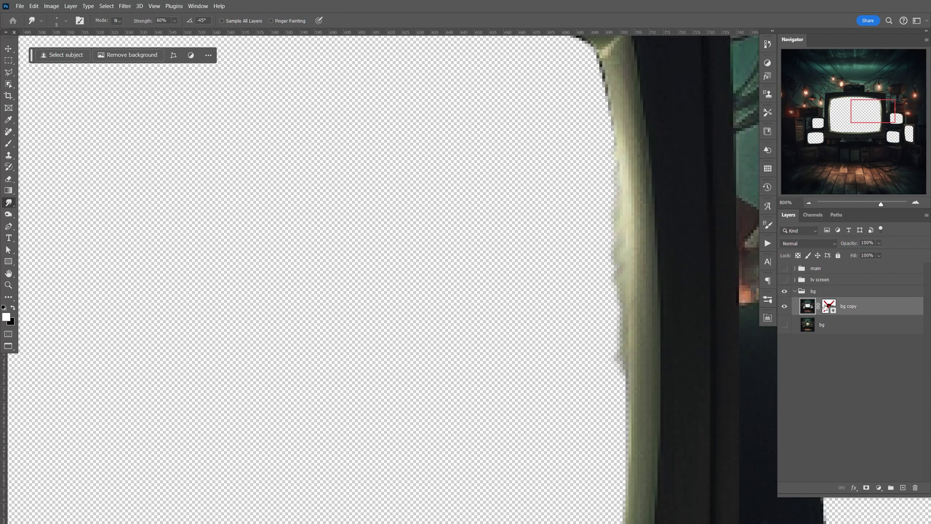
{"action": "key", "text": "ctrl+z"}
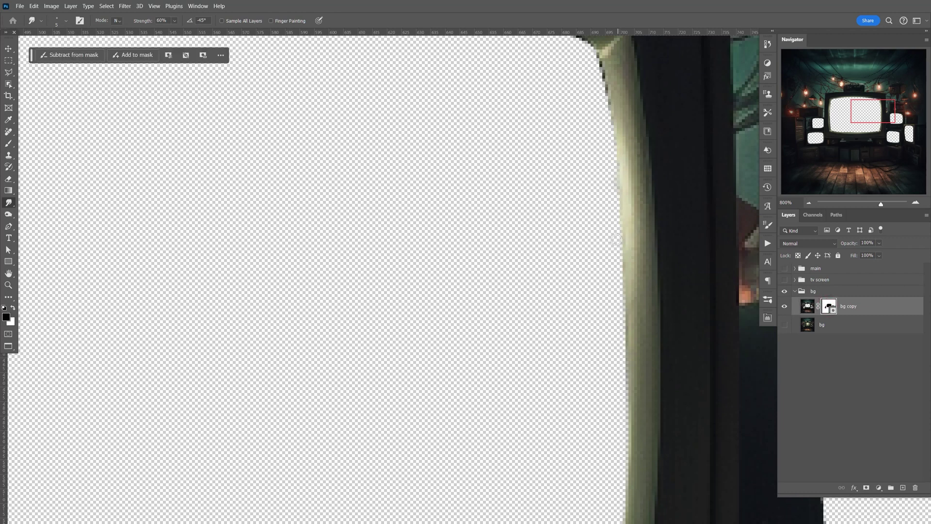
{"action": "left_click_drag", "start_coordinate": [599, 182], "coordinate": [612, 312]}
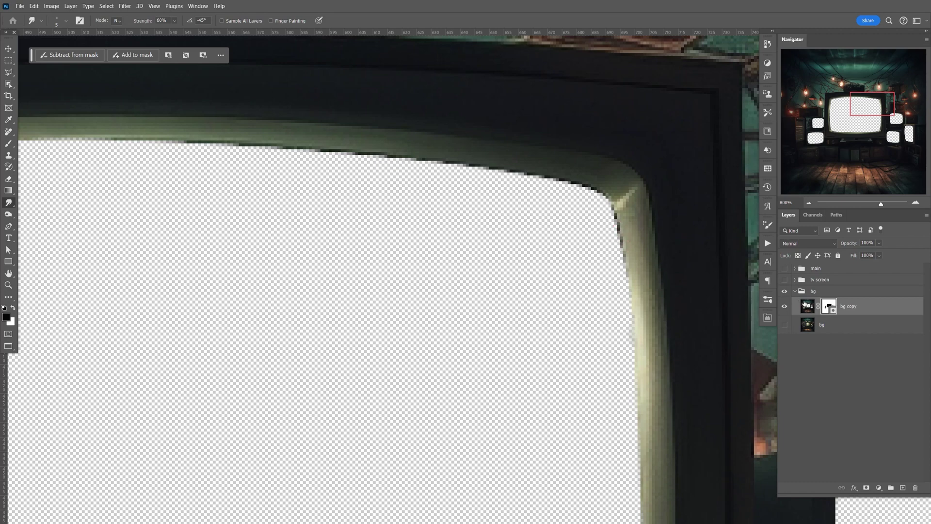
{"action": "key", "text": "ctrl+z"}
{"action": "key", "text": "ctrl+z"}
{"action": "key", "text": "ctrl+z"}
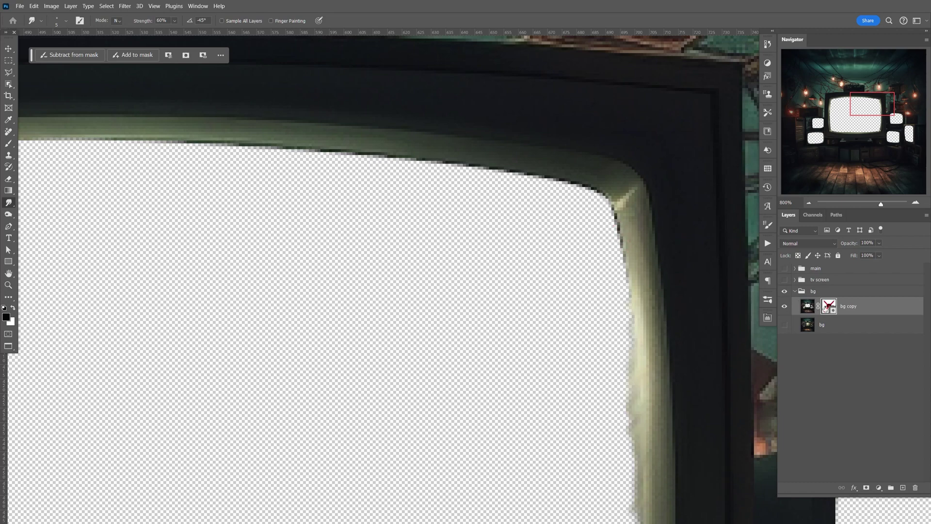
{"action": "left_click", "coordinate": [821, 310], "text": "shift"}
{"action": "left_click", "coordinate": [808, 307]}
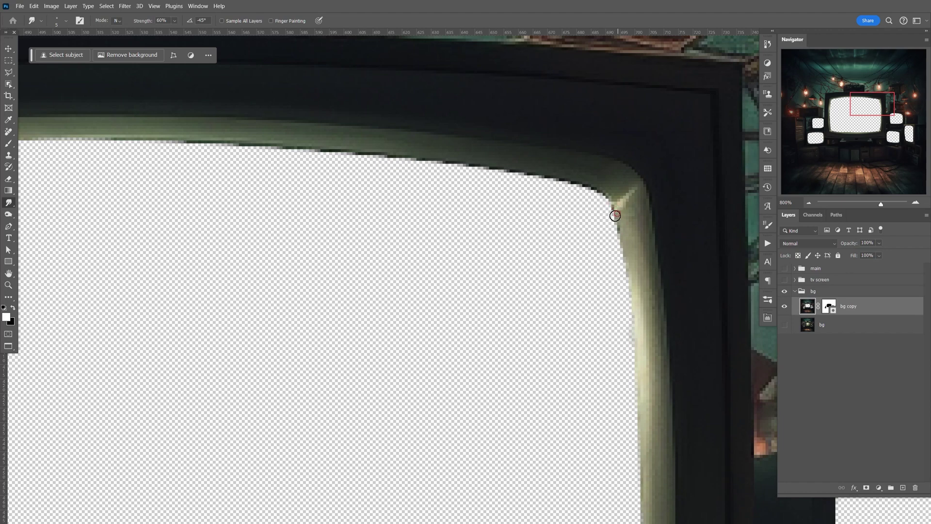
Smudge the dark fringe at the main TV frame's upper-right inner corner and along its left inner edge.
{"action": "mouse_move", "coordinate": [610, 194]}
{"action": "left_mouse_down"}
{"action": "mouse_move", "coordinate": [564, 187]}
{"action": "mouse_move", "coordinate": [692, 297]}
{"action": "mouse_move", "coordinate": [654, 262]}
{"action": "left_mouse_up"}
{"action": "key", "text": "space"}
{"action": "key", "text": "space"}
{"action": "left_click_drag", "start_coordinate": [321, 183], "coordinate": [339, 386]}
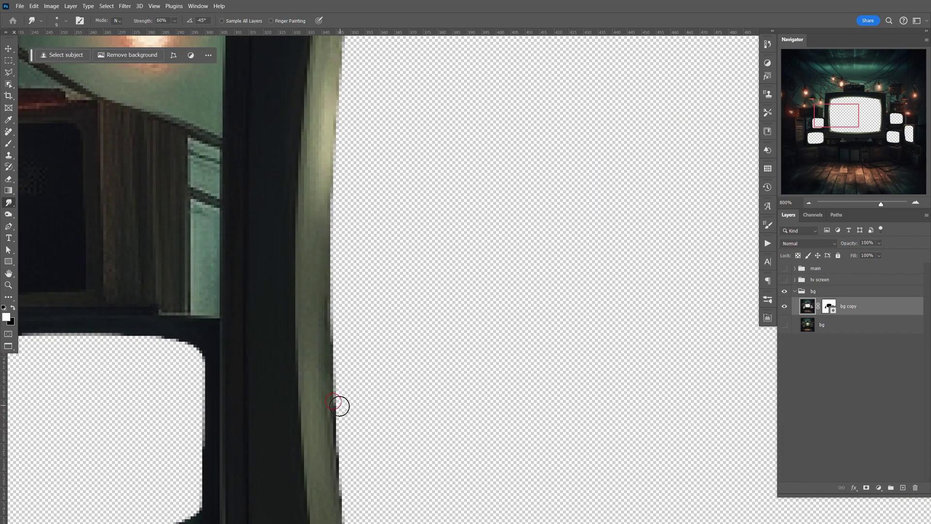
{"action": "key", "text": "space"}
{"action": "left_click_drag", "start_coordinate": [355, 326], "coordinate": [531, 272]}
Clean the cut-out edges of the smaller TVs with a smaller Smudge brush at 87% strength, and save the document.
{"action": "scroll", "coordinate": [531, 272], "scroll_direction": "down", "scroll_amount": 6}
{"action": "scroll", "coordinate": [485, 437], "scroll_direction": "left", "scroll_amount": 3}
{"action": "key", "text": "bracketleft"}
{"action": "key", "text": "bracketleft"}
{"action": "key", "text": "bracketleft"}
{"action": "key", "text": "bracketleft"}
{"action": "key", "text": "bracketleft"}
{"action": "key", "text": "bracketleft"}
{"action": "key", "text": "8"}
{"action": "key", "text": "7"}
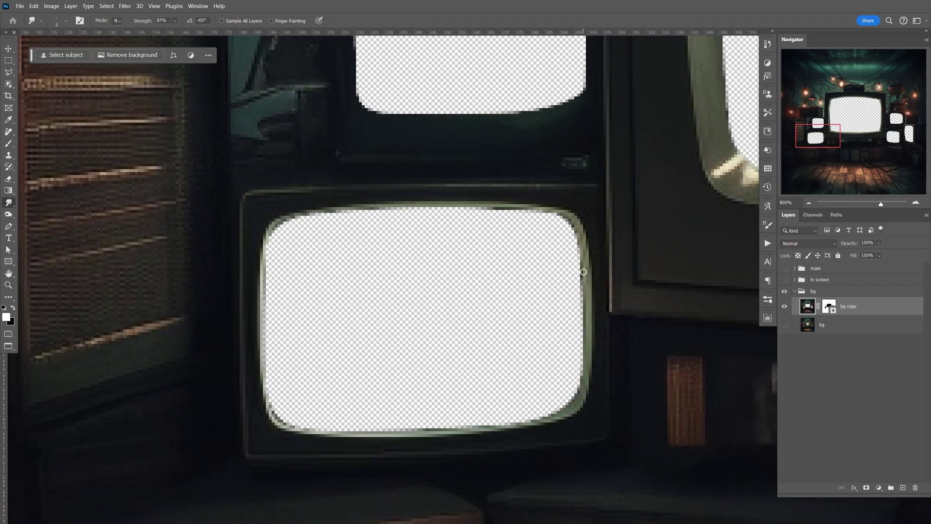
{"action": "scroll", "coordinate": [582, 266], "scroll_direction": "right", "scroll_amount": 10}
{"action": "key", "text": "ctrl+1"}
{"action": "key", "text": "ctrl+s"}
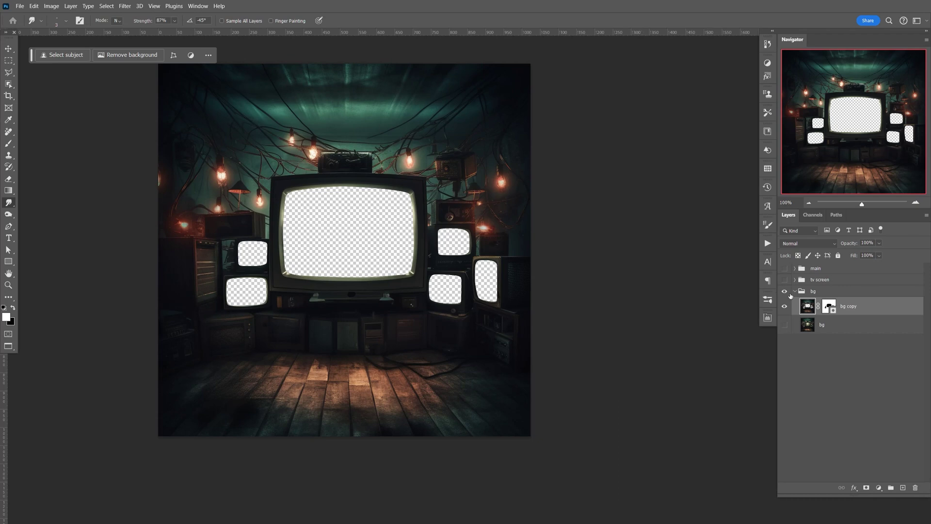
Apply the bg copy layer's mask permanently and rename the layer "outer".
{"action": "right_click", "coordinate": [826, 309]}
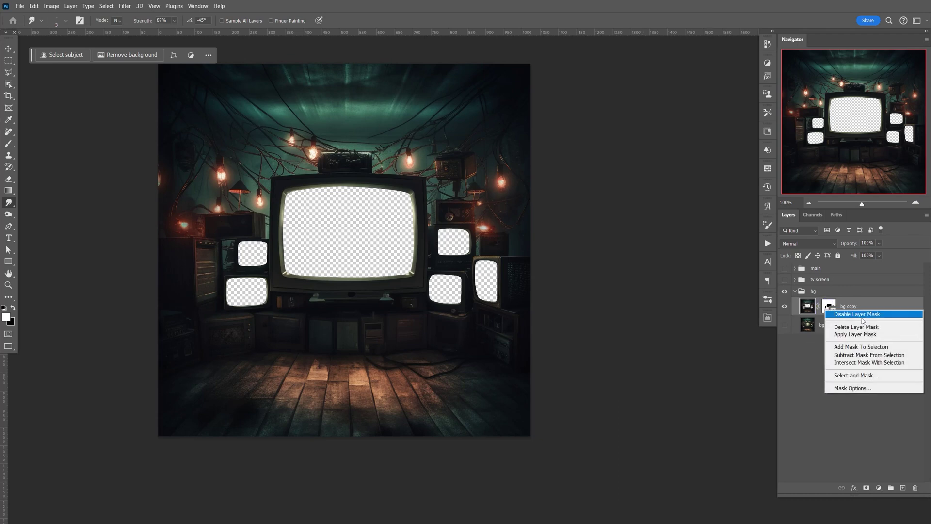
{"action": "left_click", "coordinate": [859, 336]}
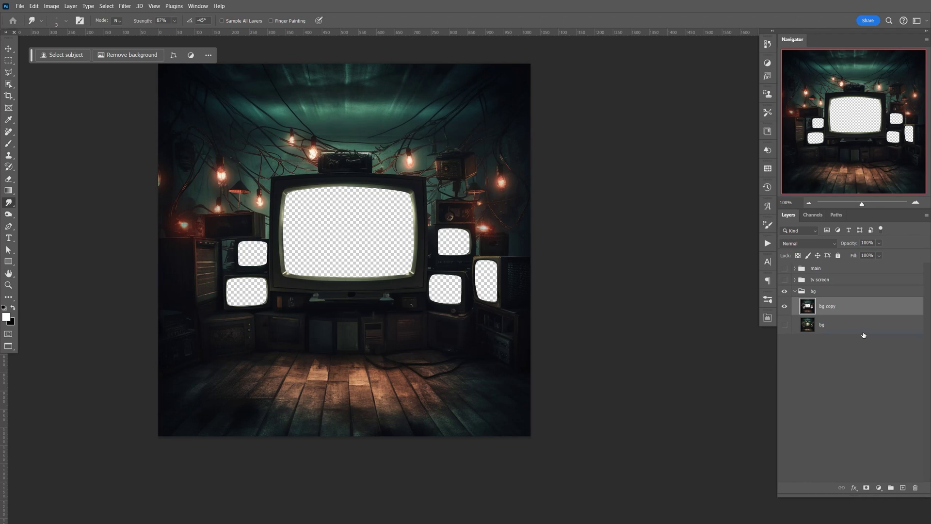
{"action": "key", "text": "F9"}
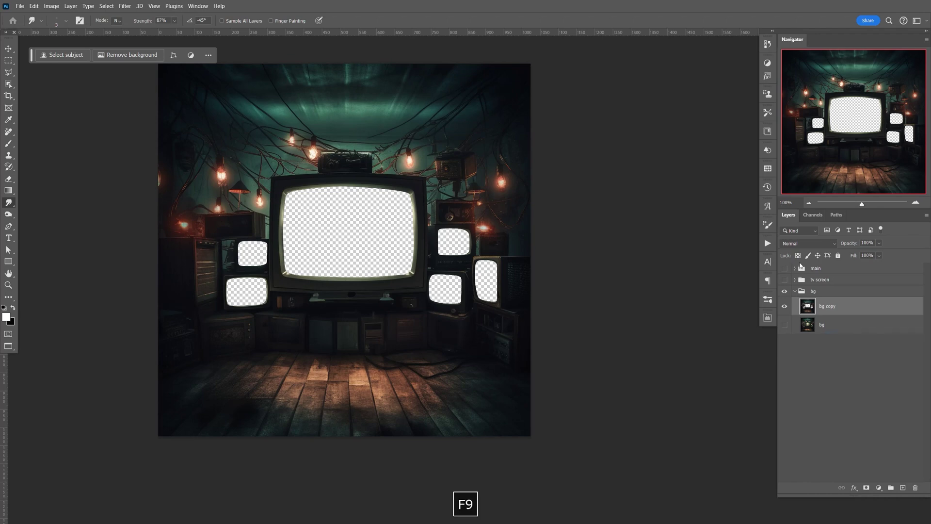
{"action": "double_click", "coordinate": [828, 307]}
{"action": "type", "text": "o"}
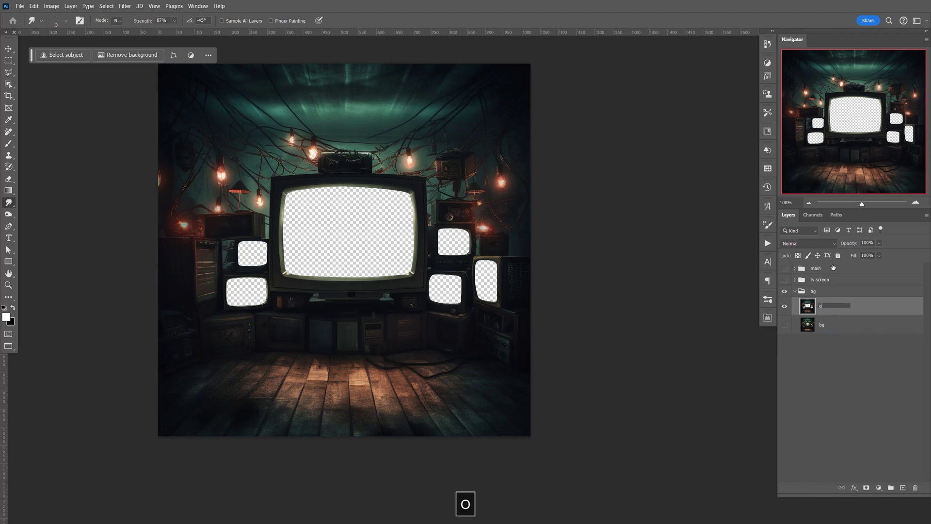
{"action": "type", "text": "uter"}
{"action": "key", "text": "Return"}
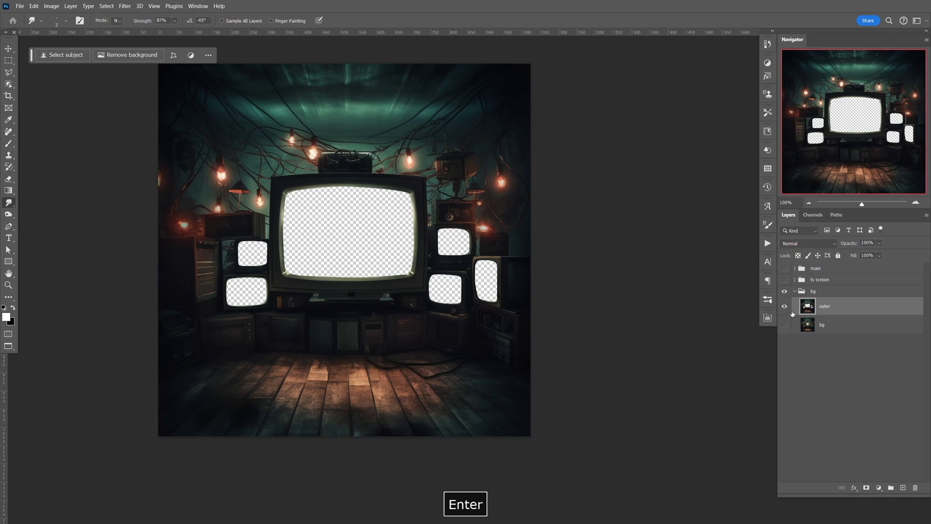
Show and duplicate the bg layer, and keep the original hidden under the name "master".
{"action": "left_click", "coordinate": [784, 325]}
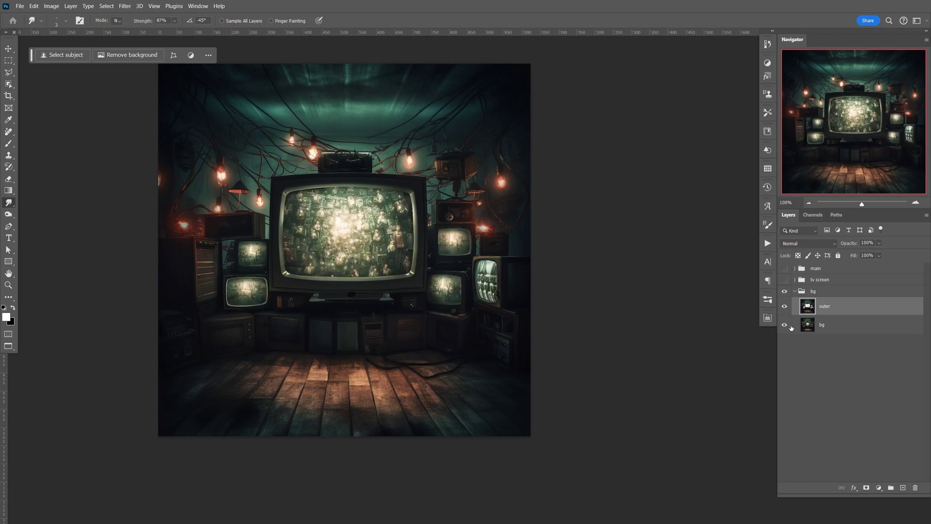
{"action": "left_click", "coordinate": [840, 327]}
{"action": "key", "text": "ctrl+j"}
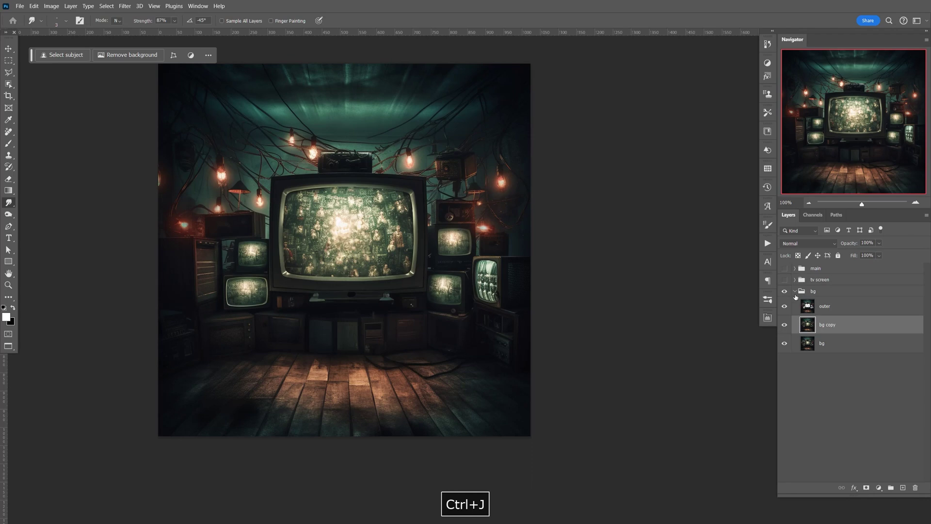
{"action": "left_click", "coordinate": [785, 342]}
{"action": "double_click", "coordinate": [822, 343]}
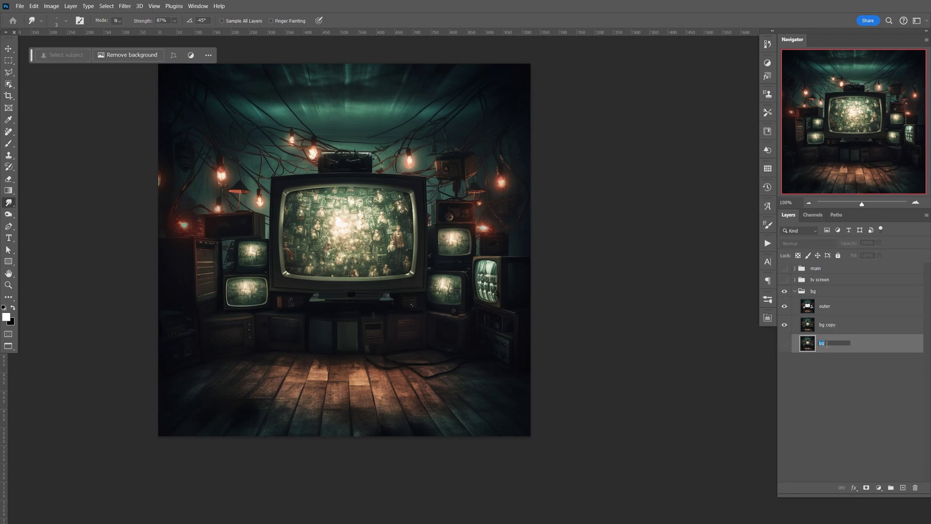
{"action": "type", "text": "master"}
{"action": "key", "text": "Return"}
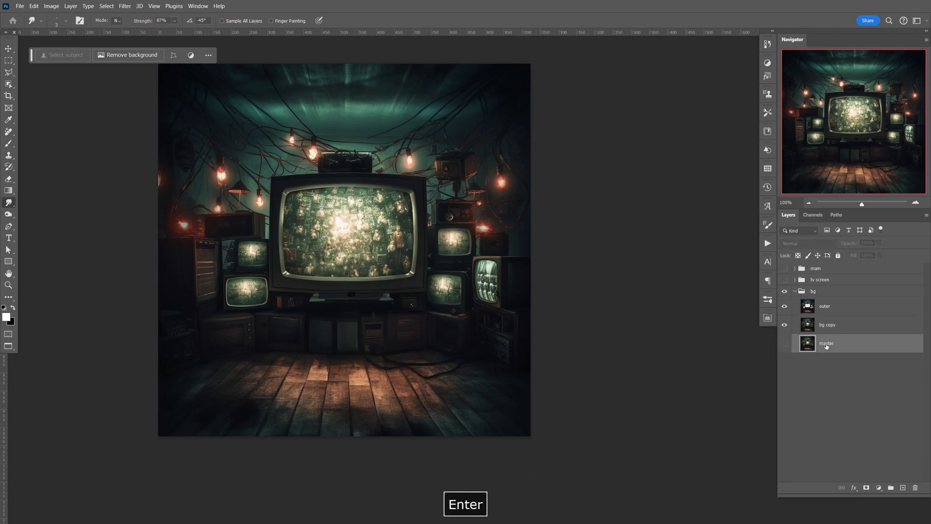
Apply a Gaussian Blur with an 18.0 pixel radius to the bg copy layer.
{"action": "left_click", "coordinate": [796, 333]}
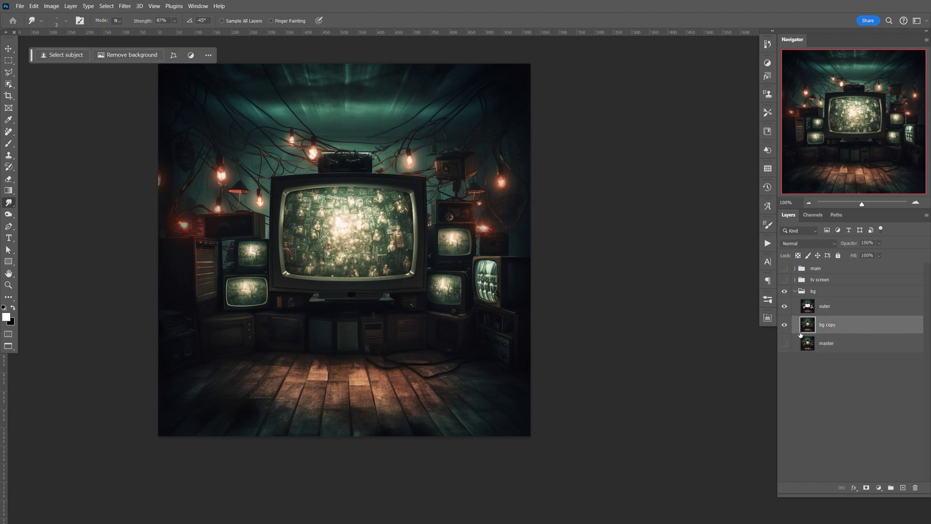
{"action": "left_click", "coordinate": [124, 6]}
{"action": "mouse_move", "coordinate": [185, 116]}
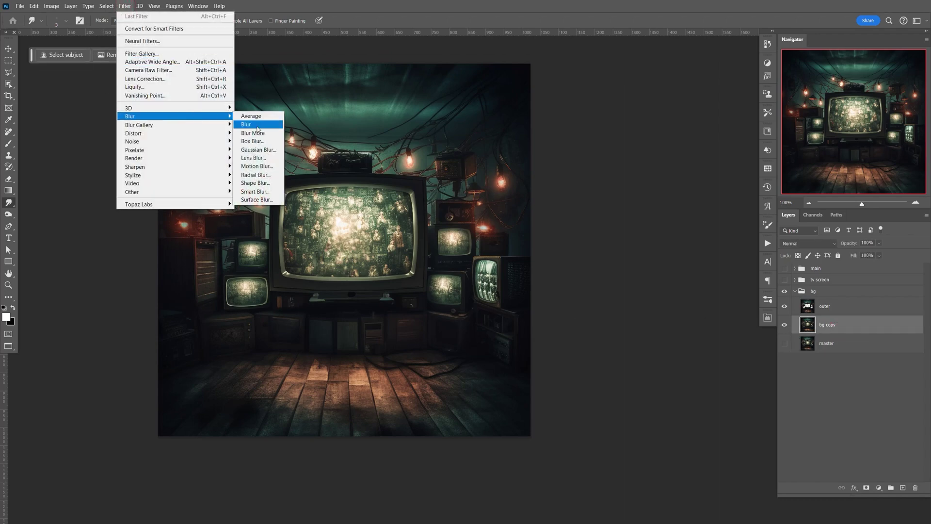
{"action": "left_click", "coordinate": [257, 150]}
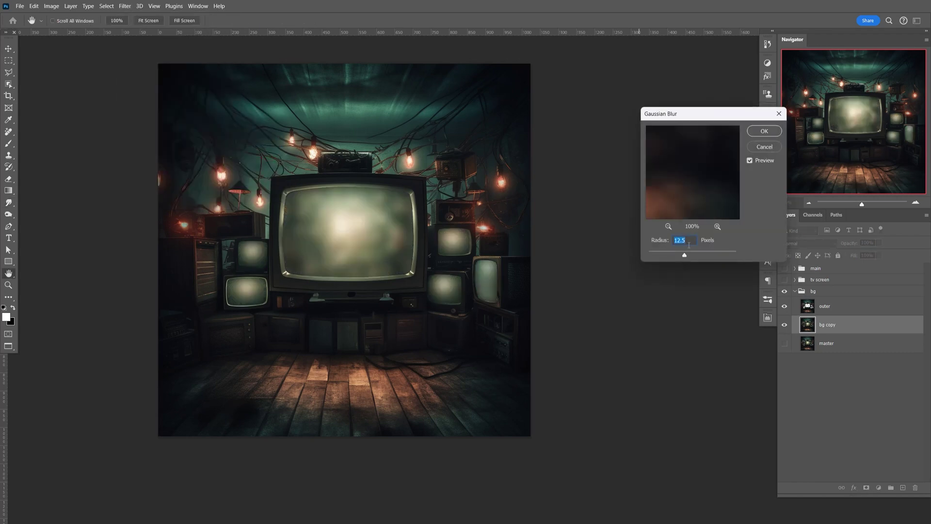
{"action": "left_click_drag", "start_coordinate": [685, 256], "coordinate": [686, 255]}
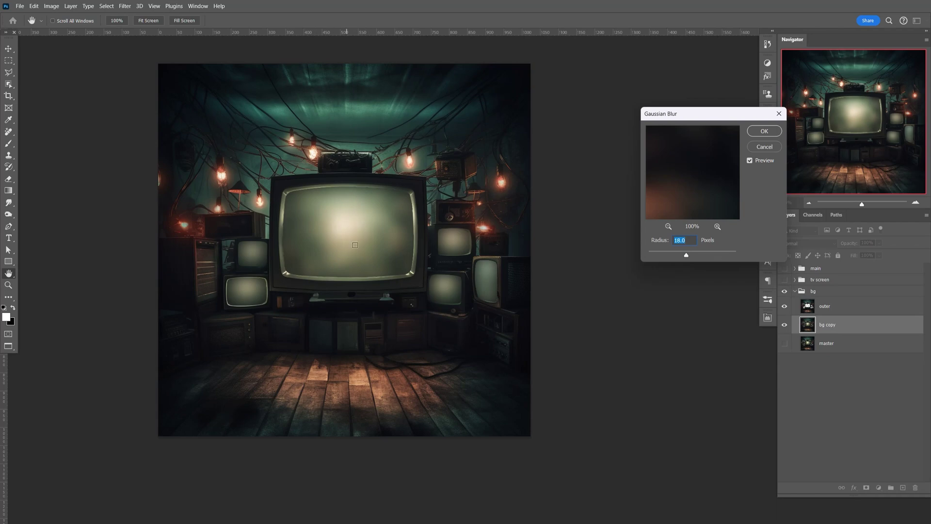
{"action": "left_click", "coordinate": [769, 132]}
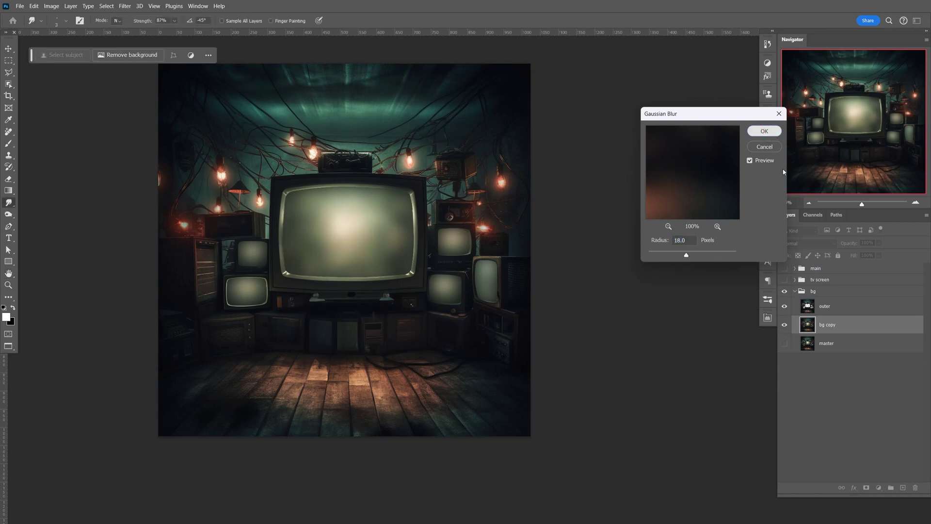
Select a rectangle around the main TV and apply a Gaussian Blur of 37.4 pixels to that area of bg copy.
{"action": "left_click", "coordinate": [8, 60]}
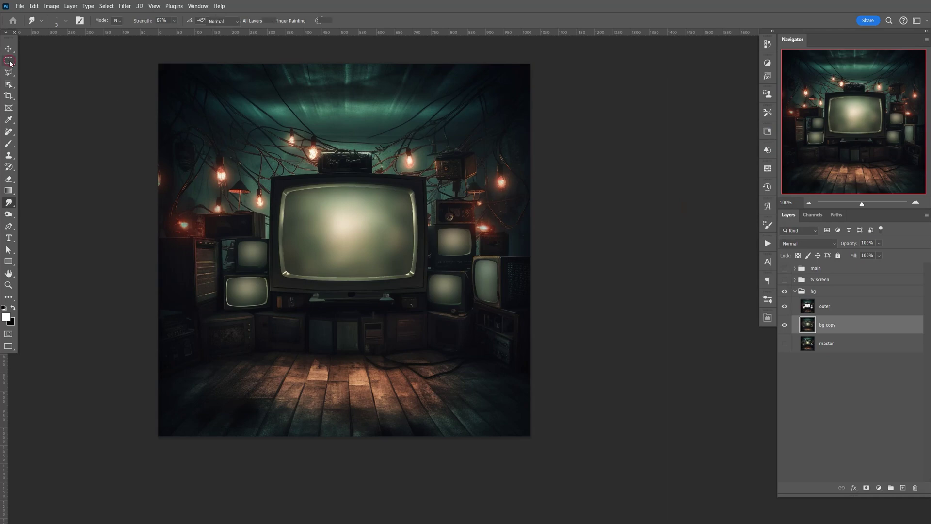
{"action": "left_click_drag", "start_coordinate": [272, 173], "coordinate": [425, 296]}
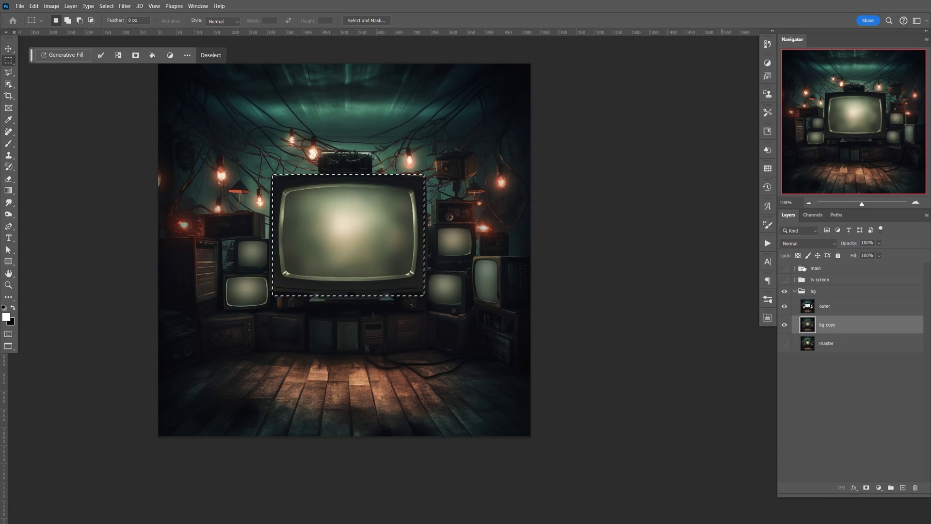
{"action": "left_click", "coordinate": [125, 6]}
{"action": "mouse_move", "coordinate": [166, 122]}
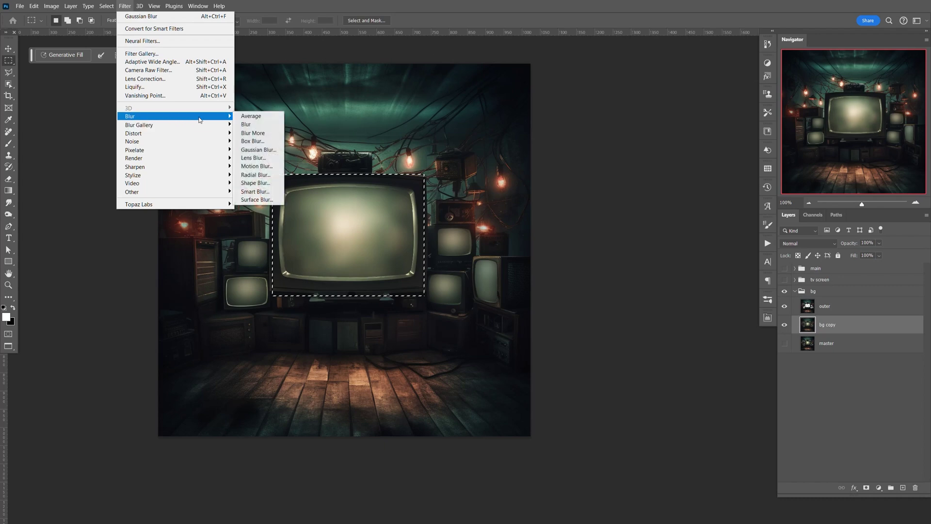
{"action": "left_click", "coordinate": [252, 150]}
{"action": "left_click_drag", "start_coordinate": [686, 254], "coordinate": [693, 258]}
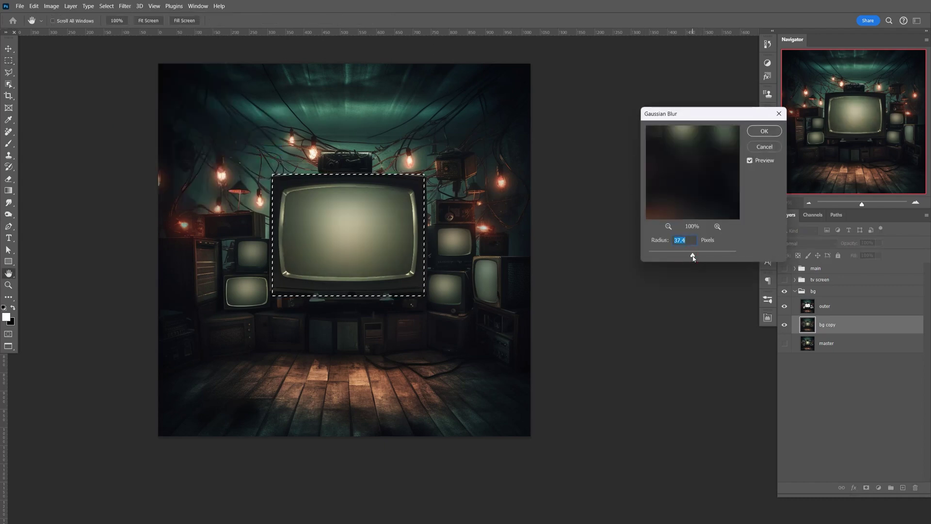
{"action": "left_click", "coordinate": [764, 131]}
Clear the selection around the main TV and save the document.
{"action": "key", "text": "ctrl+d"}
{"action": "key", "text": "ctrl+s"}
{"action": "key", "text": "ctrl+s"}
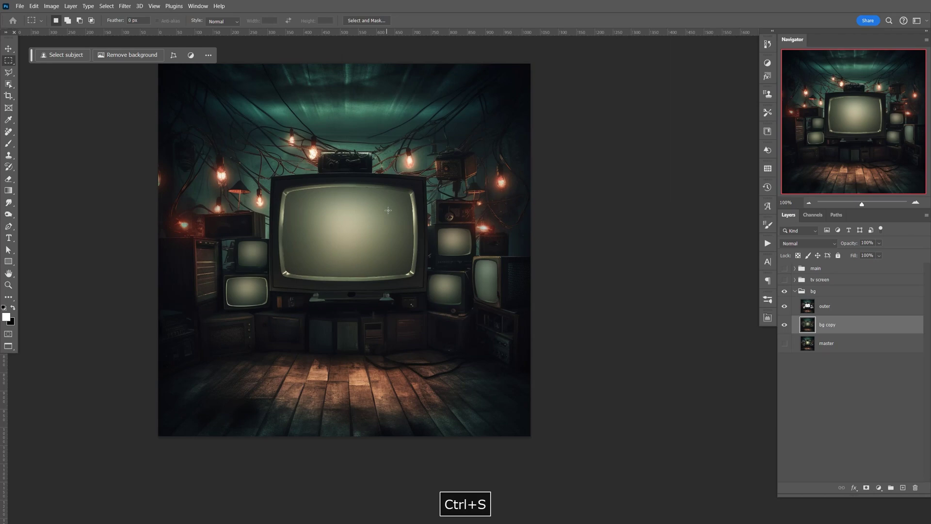
Rename the bg copy layer to "blurred bg", and save and close the document.
{"action": "key", "text": "F9"}
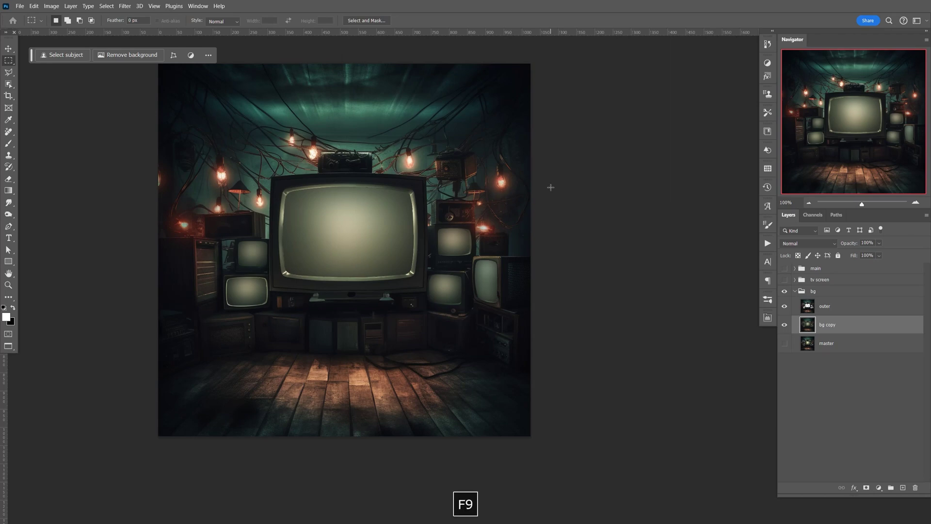
{"action": "double_click", "coordinate": [827, 324]}
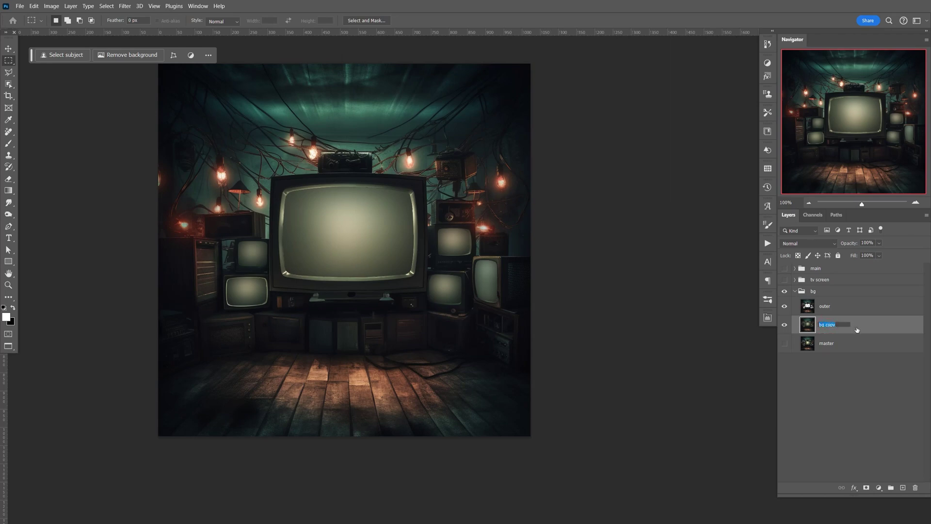
{"action": "type", "text": "blurred bg"}
{"action": "key", "text": "Return"}
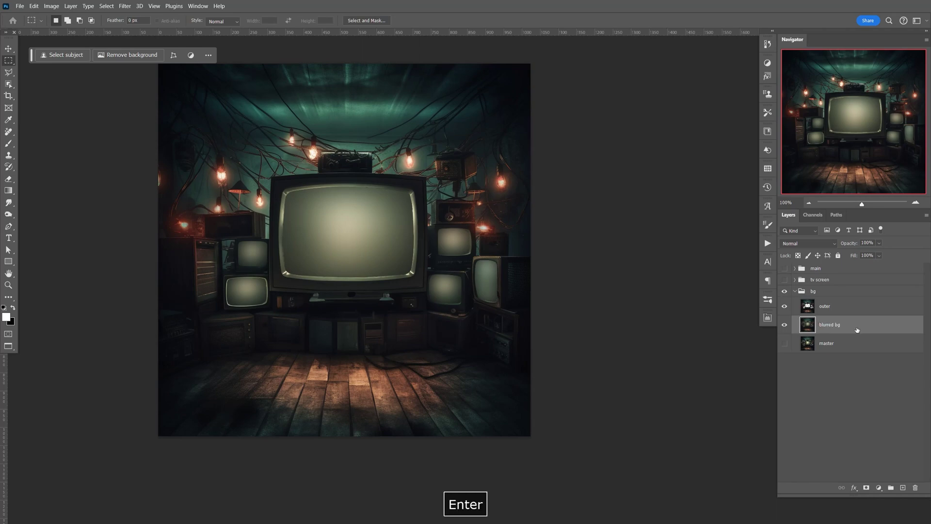
{"action": "key", "text": "ctrl+s"}
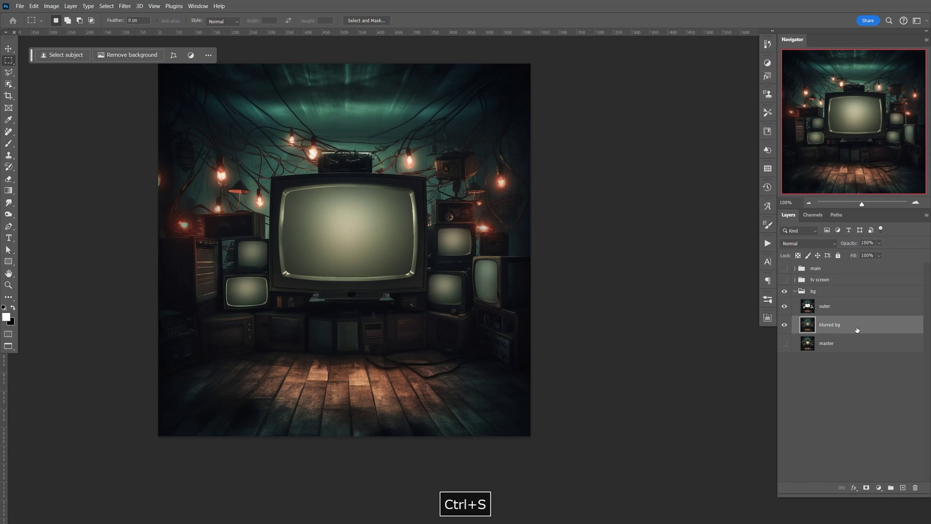
{"action": "key", "text": "F9"}
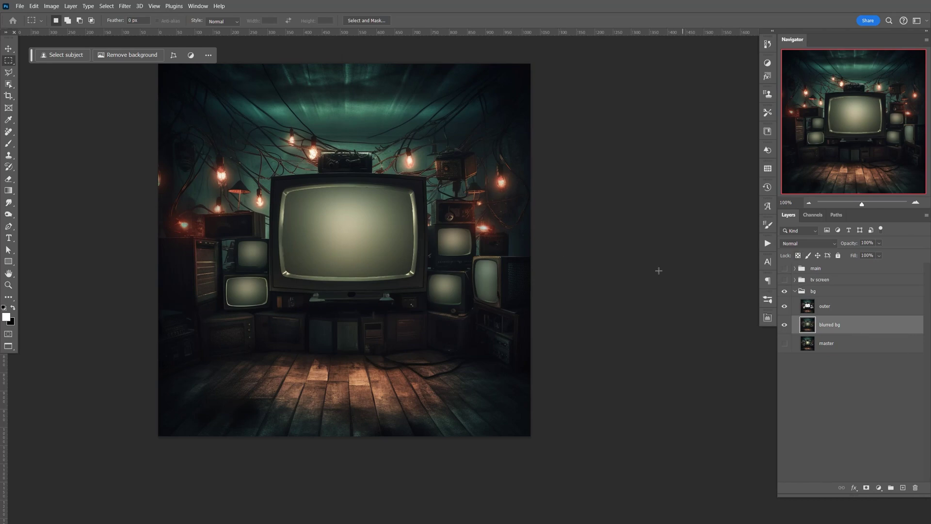
{"action": "key", "text": "ctrl+s"}
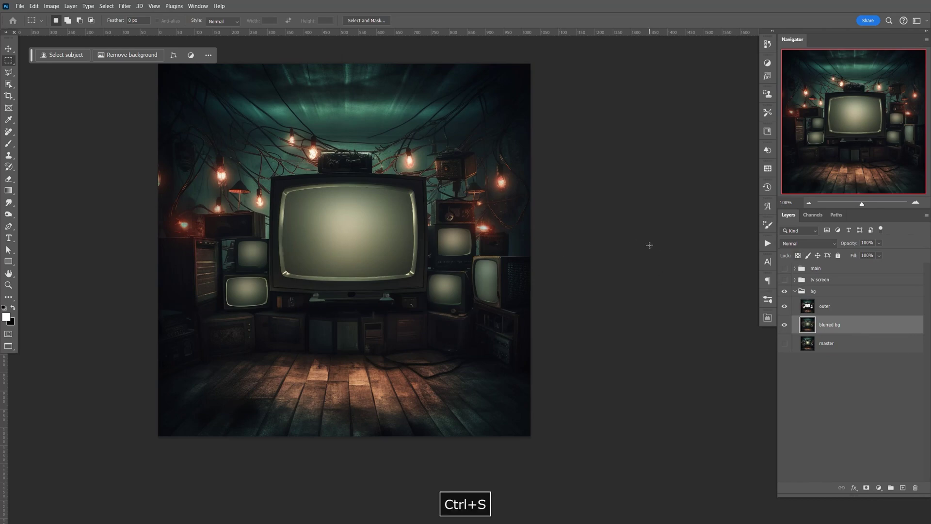
{"action": "key", "text": "ctrl+w"}
Switch to Adobe Bridge and duplicate TV Mind Control.psd in the Downloads folder.
{"action": "key", "text": "alt+Tab"}
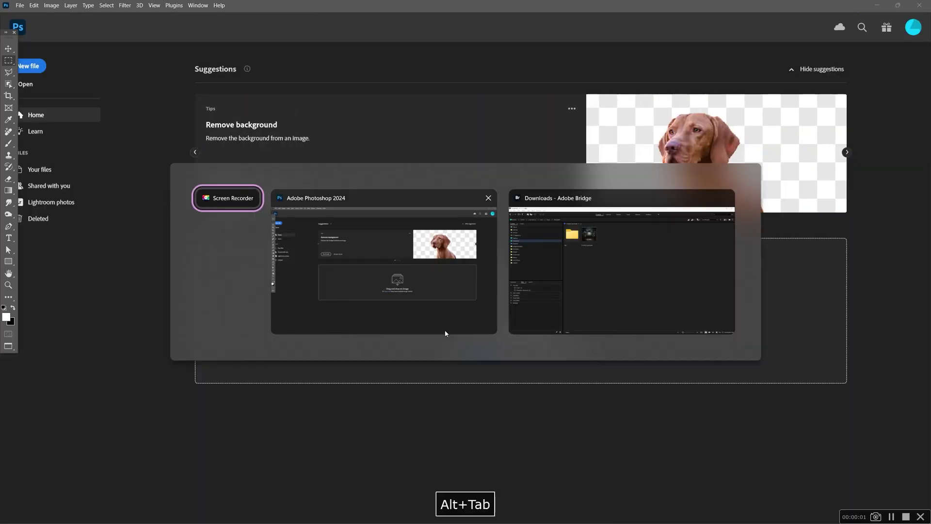
{"action": "left_click", "coordinate": [621, 272]}
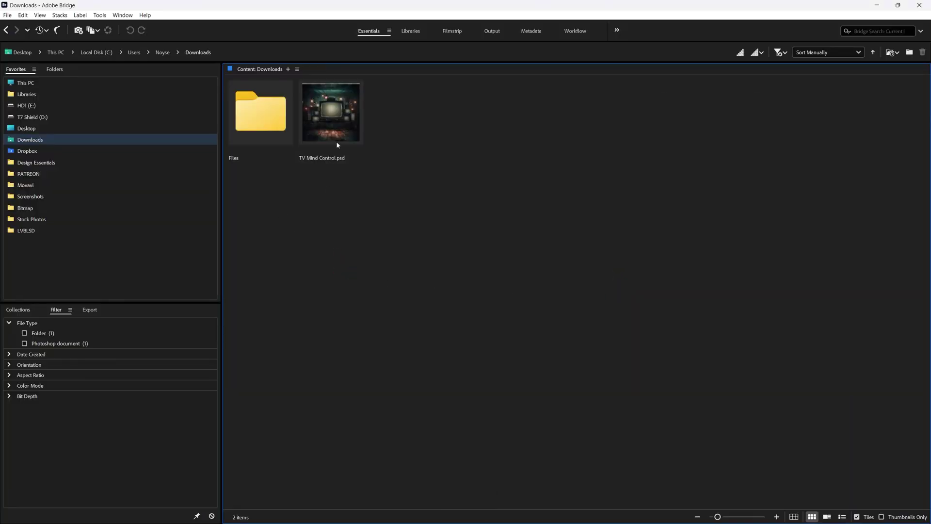
{"action": "left_click", "coordinate": [349, 140]}
{"action": "right_click", "coordinate": [345, 123]}
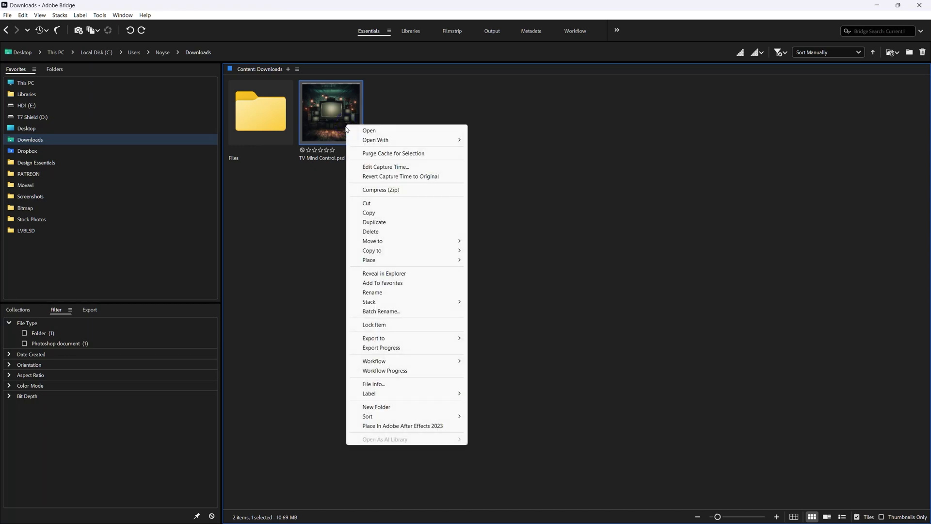
{"action": "left_click", "coordinate": [392, 222]}
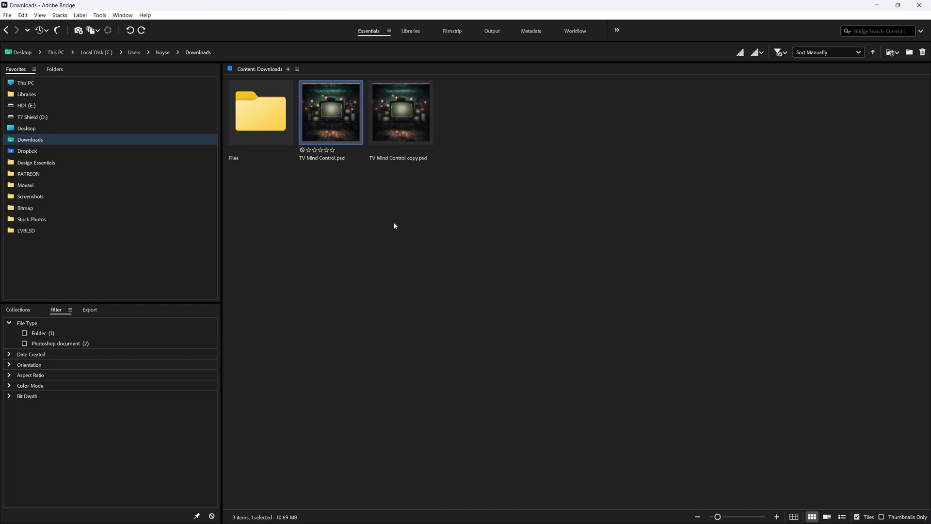
{"action": "left_click", "coordinate": [331, 133]}
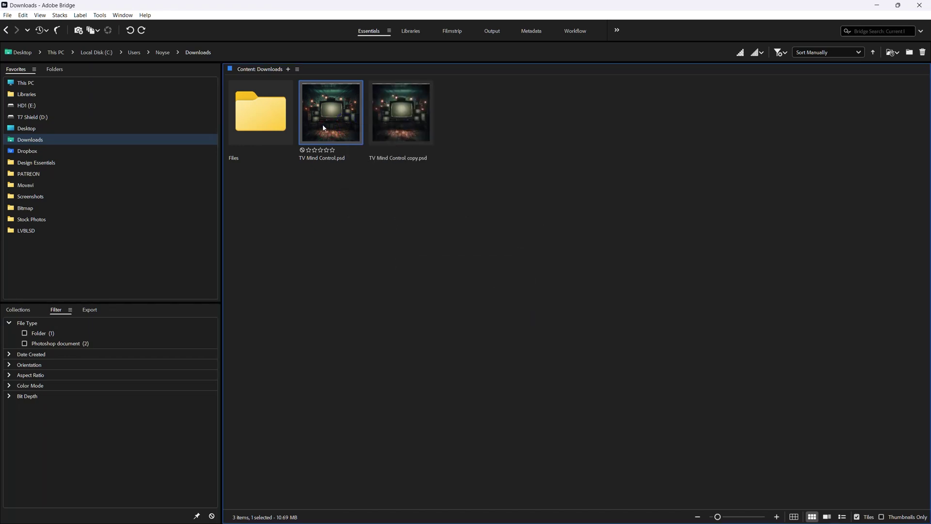
Rename the duplicated PSD file to "TV Mind Control Animation.psd".
{"action": "left_click", "coordinate": [386, 130]}
{"action": "left_click", "coordinate": [391, 158]}
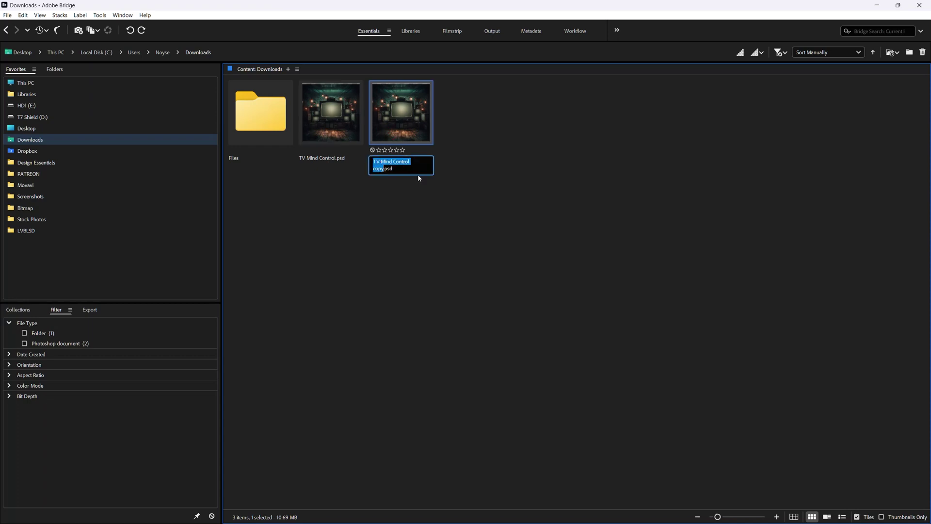
{"action": "key", "text": "Right"}
{"action": "key", "text": "Left"}
{"action": "key", "text": "BackSpace"}
{"action": "key", "text": "BackSpace"}
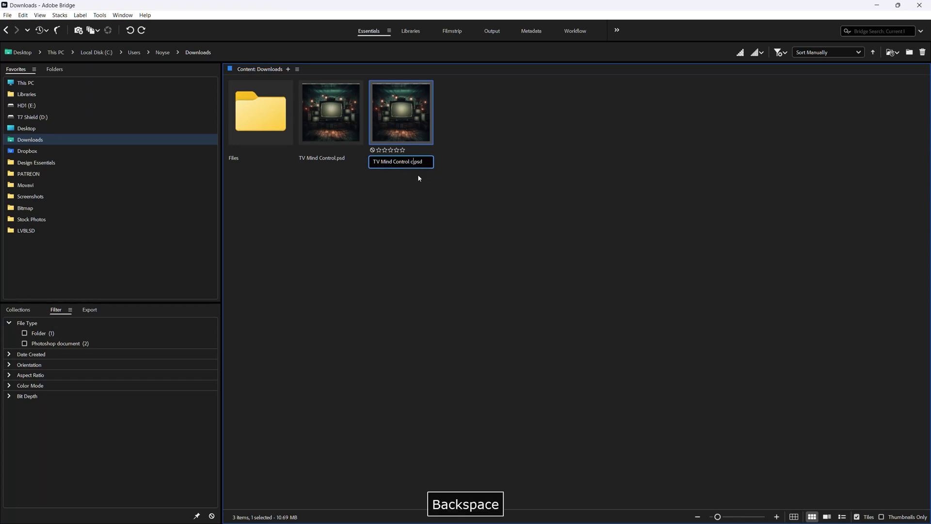
{"action": "type", "text": "Anim"}
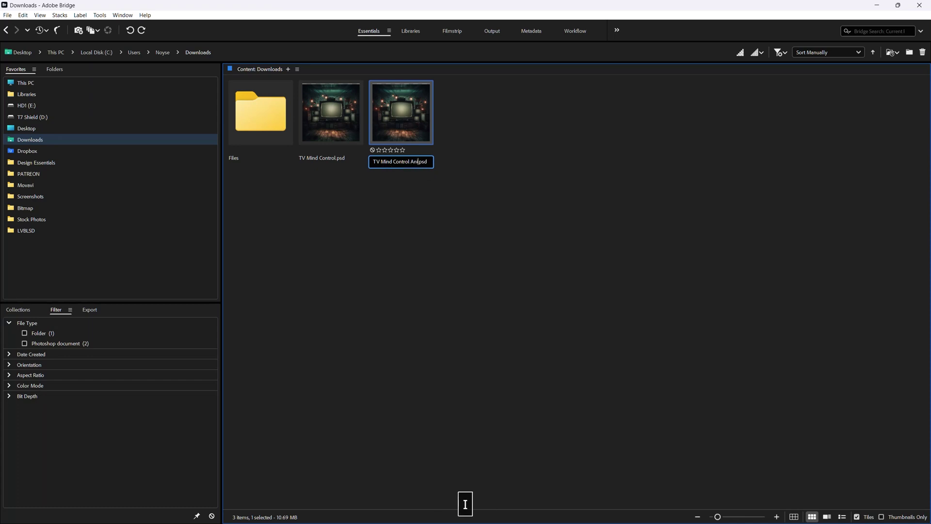
{"action": "type", "text": "ation"}
{"action": "key", "text": "Return"}
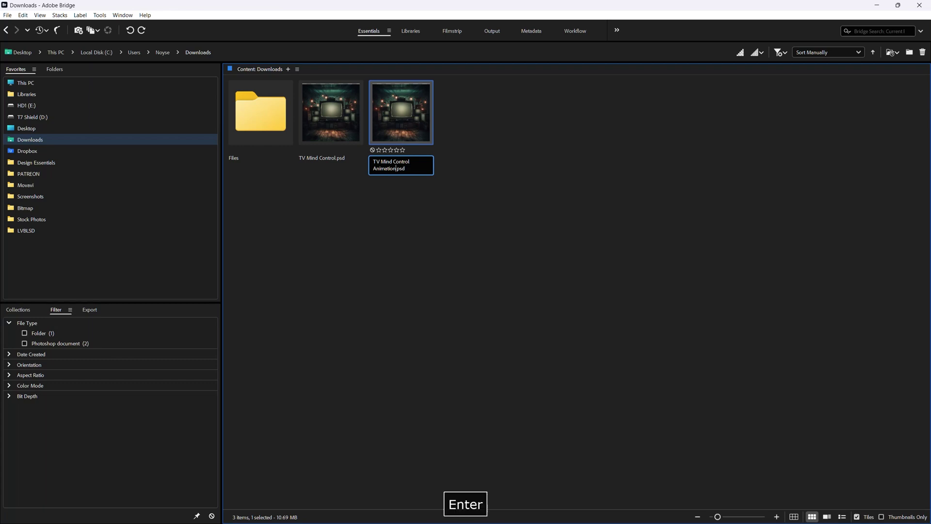
{"action": "left_click", "coordinate": [440, 230]}
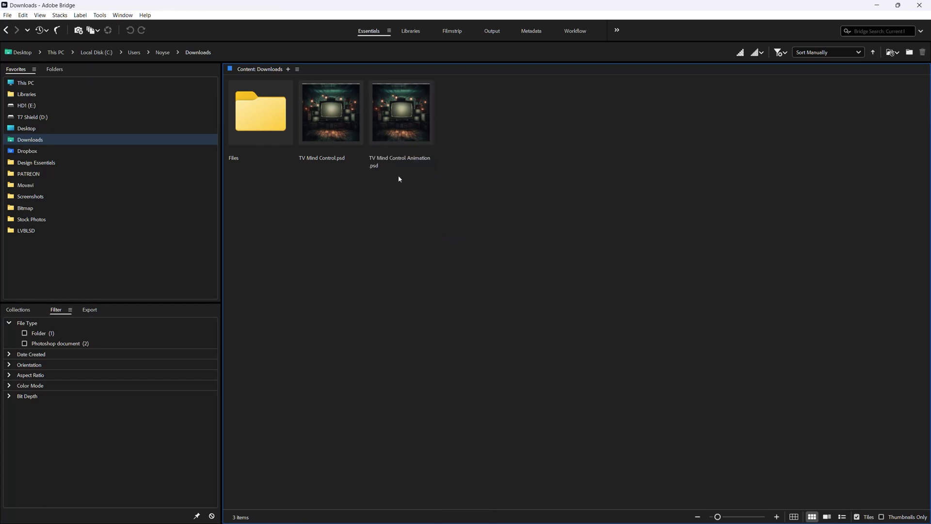
Open TV Mind Control Animation.psd in Photoshop, and show and expand the main and tv screen groups.
{"action": "left_click", "coordinate": [410, 142]}
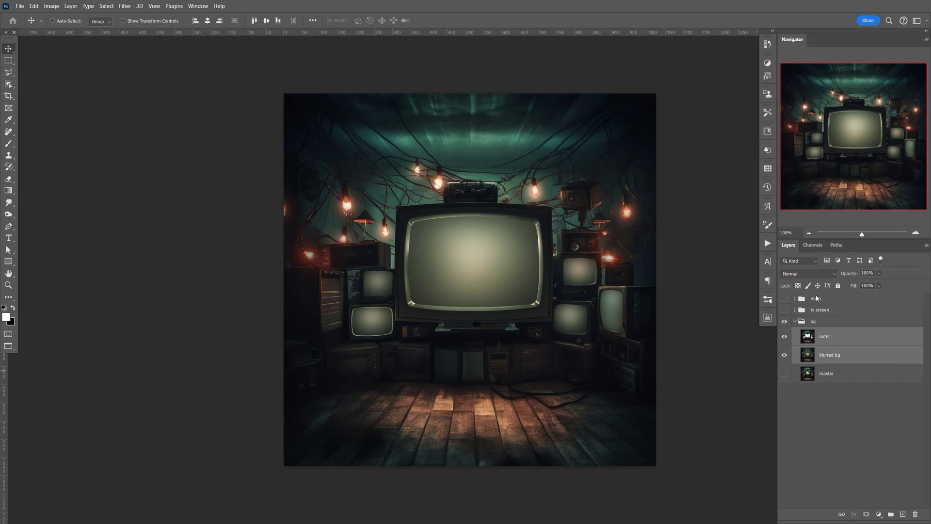
{"action": "left_click", "coordinate": [784, 310]}
{"action": "left_click", "coordinate": [784, 298]}
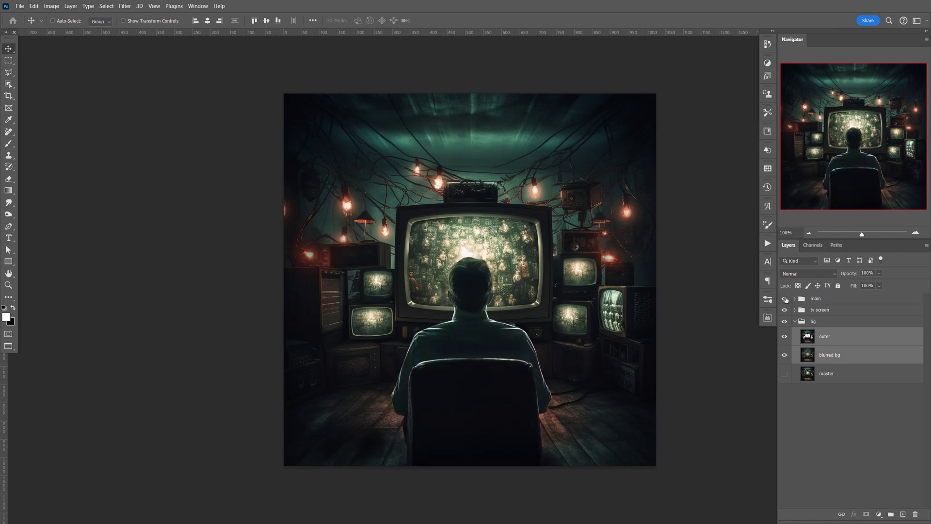
{"action": "left_click", "coordinate": [794, 298]}
{"action": "left_click", "coordinate": [796, 328]}
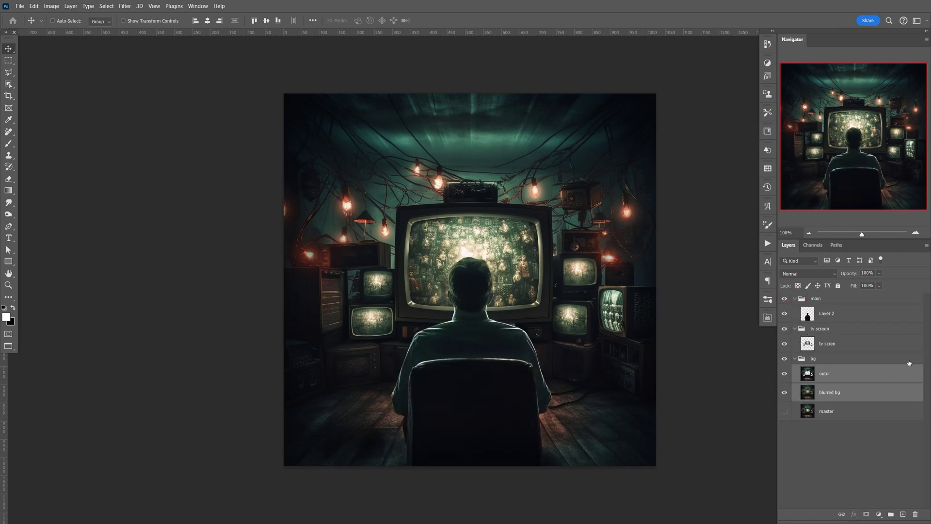
Move the outer and blurred bg layers out of the bg group and delete the master layer.
{"action": "left_click_drag", "start_coordinate": [801, 403], "coordinate": [850, 468]}
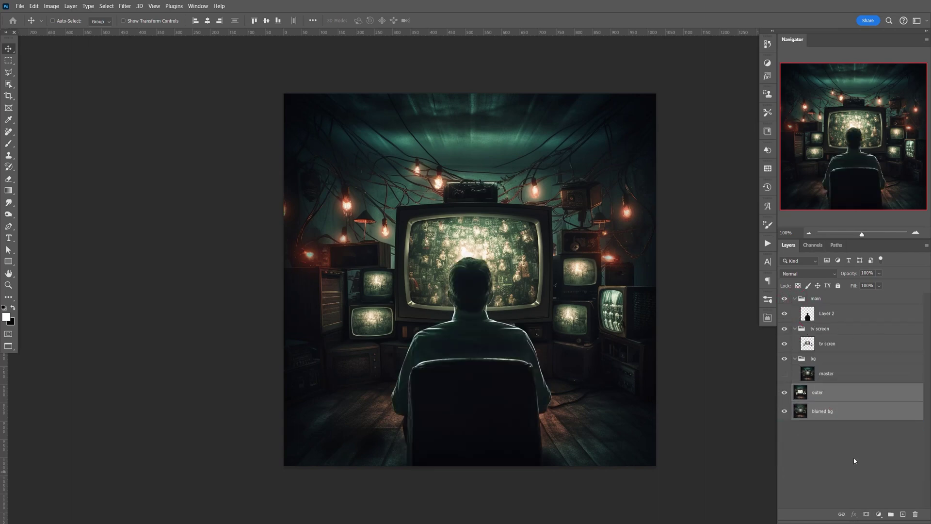
{"action": "left_click", "coordinate": [844, 380]}
{"action": "key", "text": "Delete"}
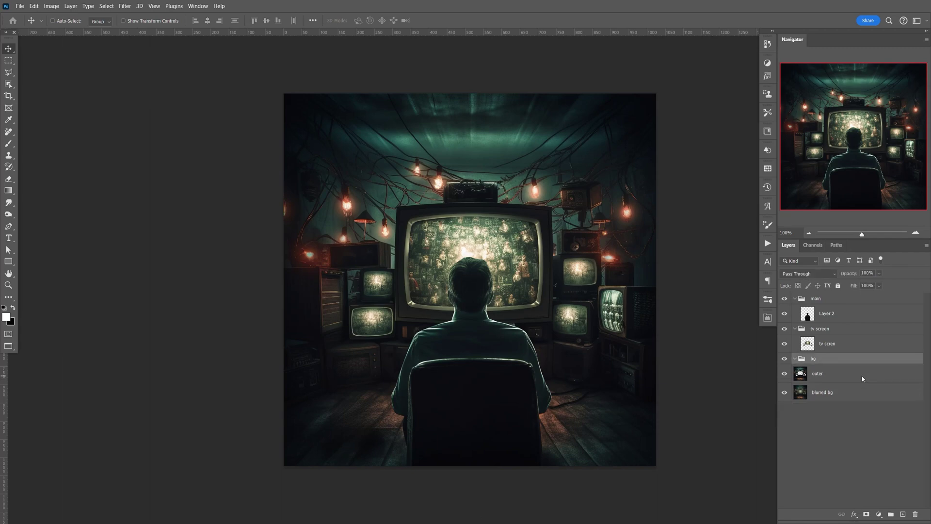
Move tv scren and Layer 2 out of their groups, stacked above outer, and rename Layer 2 to "main".
{"action": "mouse_move", "coordinate": [837, 352]}
{"action": "left_mouse_down"}
{"action": "mouse_move", "coordinate": [850, 348]}
{"action": "mouse_move", "coordinate": [852, 365]}
{"action": "mouse_move", "coordinate": [854, 357]}
{"action": "left_mouse_up"}
{"action": "left_click_drag", "start_coordinate": [833, 316], "coordinate": [836, 344]}
{"action": "double_click", "coordinate": [824, 335]}
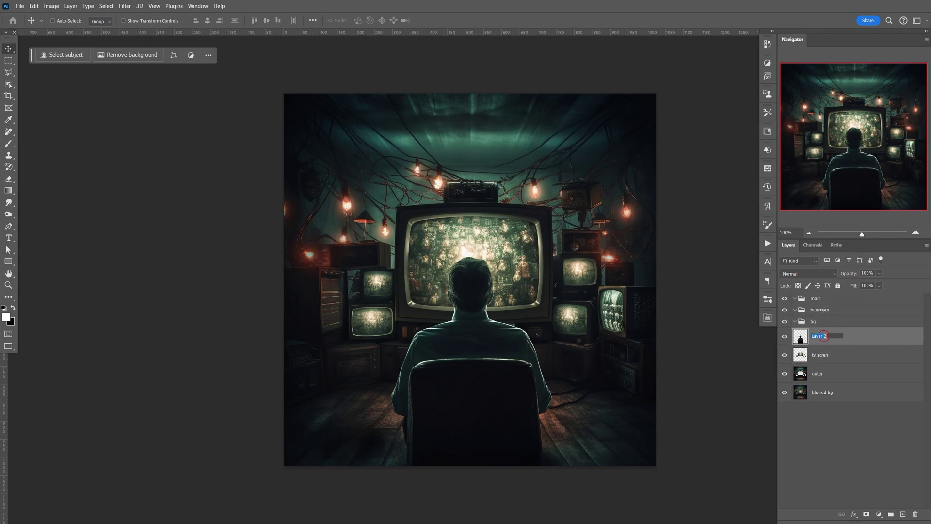
{"action": "type", "text": "main"}
{"action": "key", "text": "Return"}
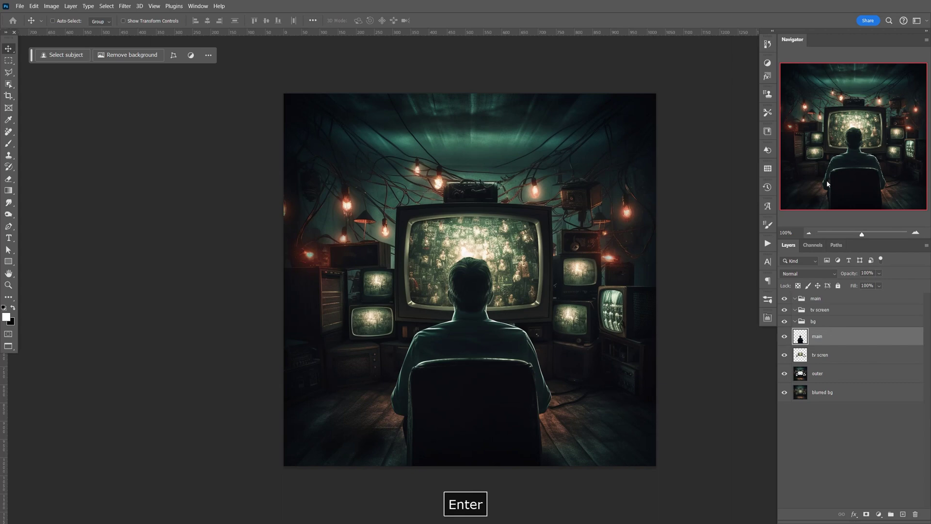
Delete the emptied main, tv screen and bg groups and save the document.
{"action": "left_click", "coordinate": [834, 321]}
{"action": "left_click", "coordinate": [836, 300], "text": "shift"}
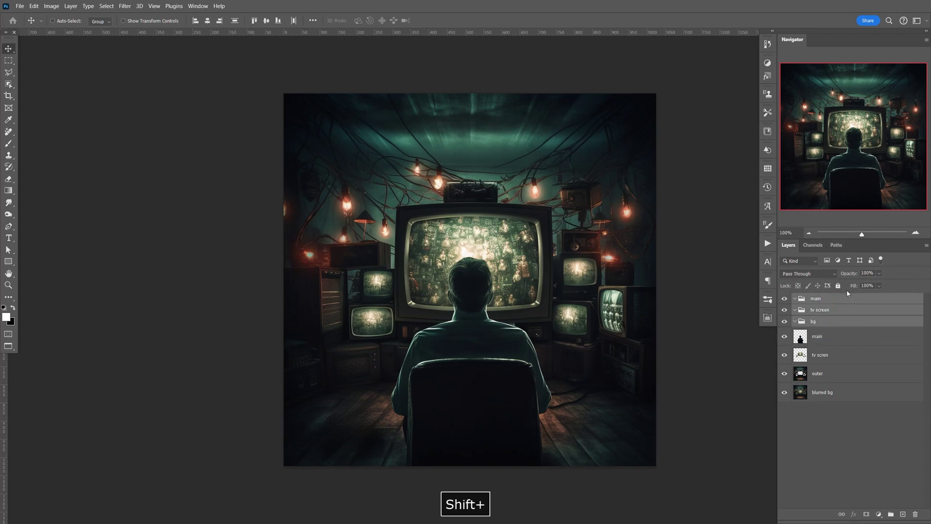
{"action": "key", "text": "Delete"}
{"action": "key", "text": "ctrl+s"}
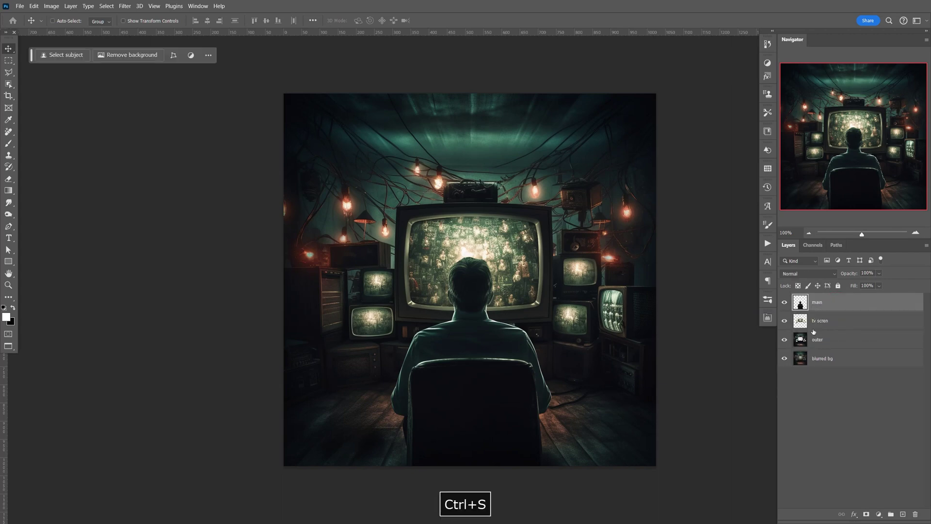
Examine the separated layers by hiding and showing main, tv scren and outer, ending with all layers shown.
{"action": "left_click", "coordinate": [786, 303]}
{"action": "left_click", "coordinate": [786, 321]}
{"action": "left_click", "coordinate": [785, 322]}
{"action": "left_click", "coordinate": [820, 321]}
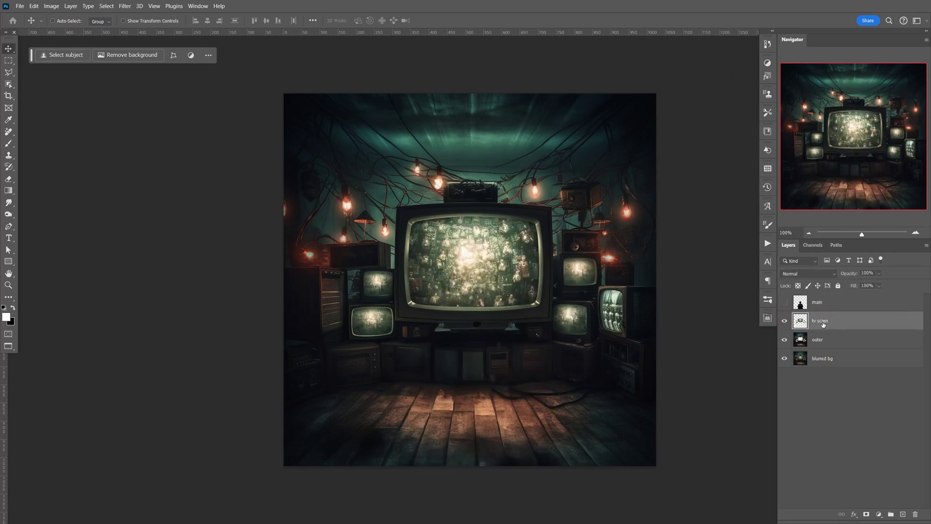
{"action": "left_click", "coordinate": [809, 334]}
{"action": "left_click", "coordinate": [786, 335]}
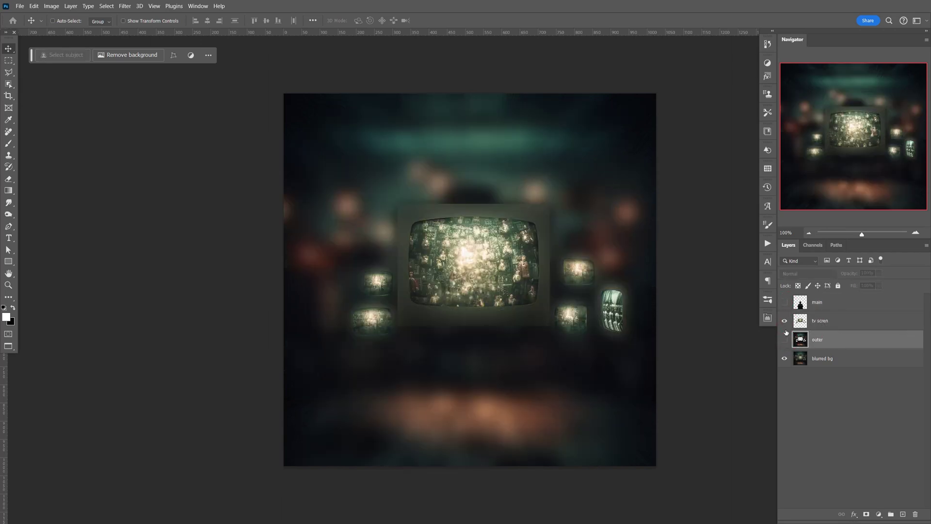
{"action": "left_click", "coordinate": [786, 322]}
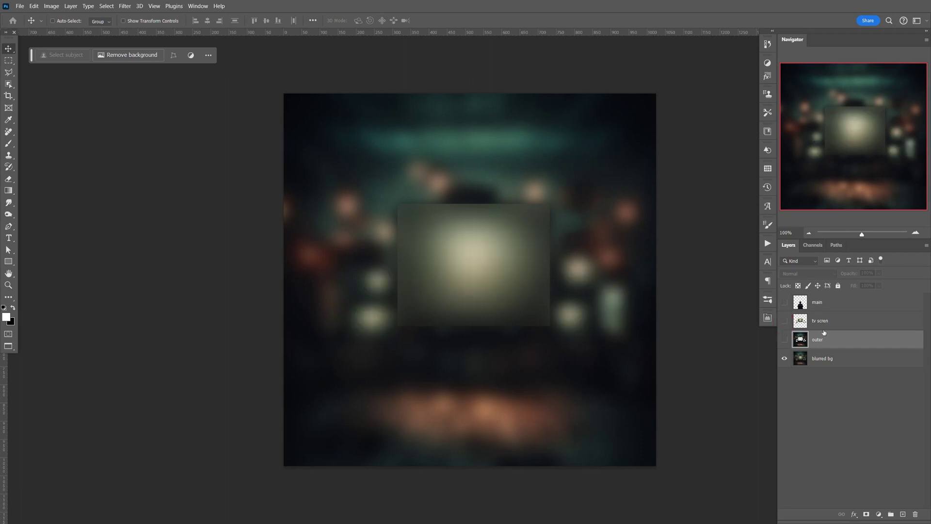
{"action": "left_click", "coordinate": [785, 340]}
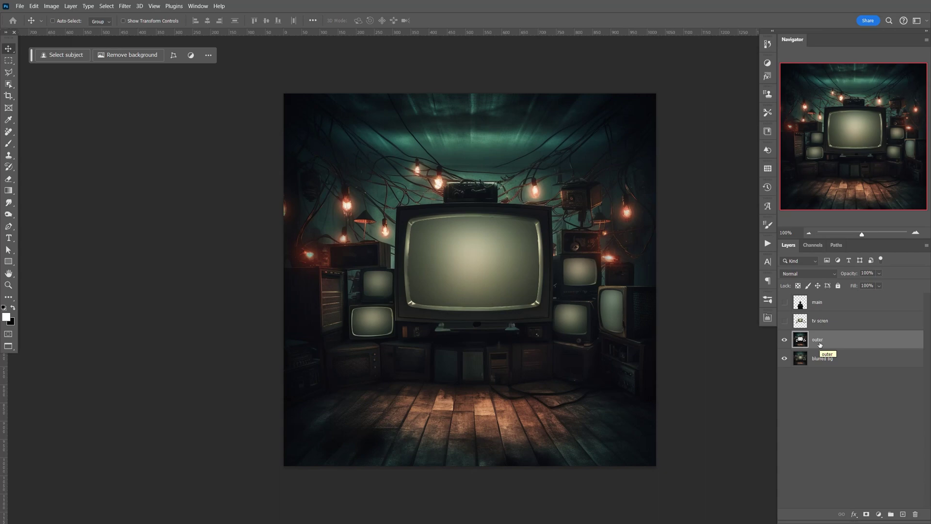
{"action": "left_click", "coordinate": [784, 340]}
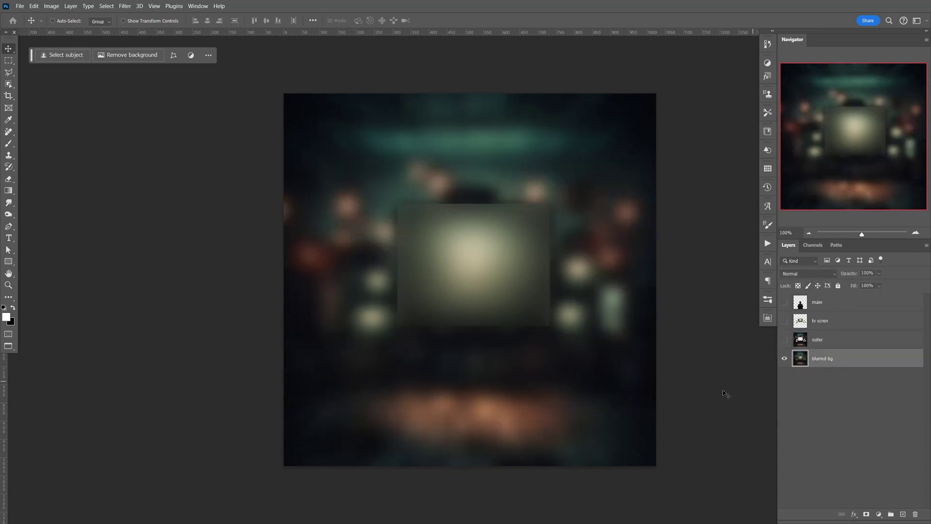
{"action": "left_click_drag", "start_coordinate": [786, 340], "coordinate": [785, 303]}
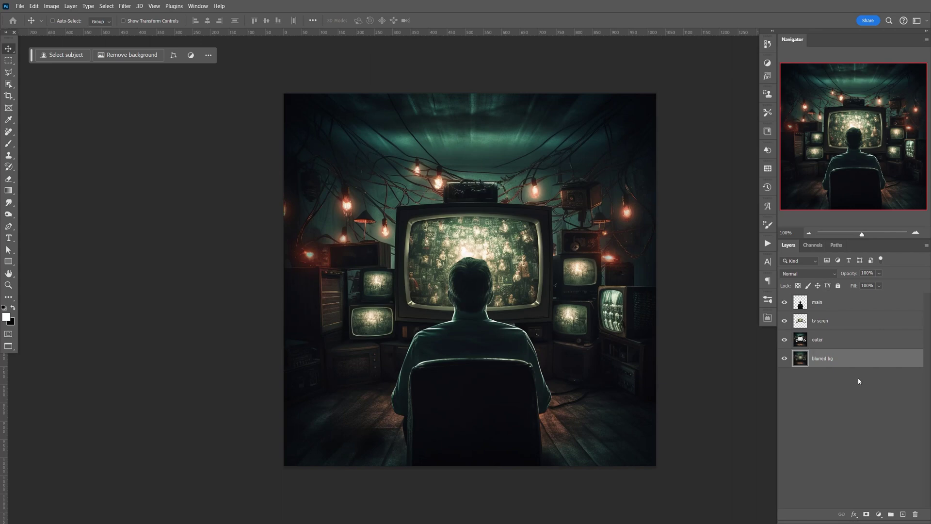
Save and close the layered document, and switch to After Effects to show the project's contents.
{"action": "key", "text": "ctrl+s"}
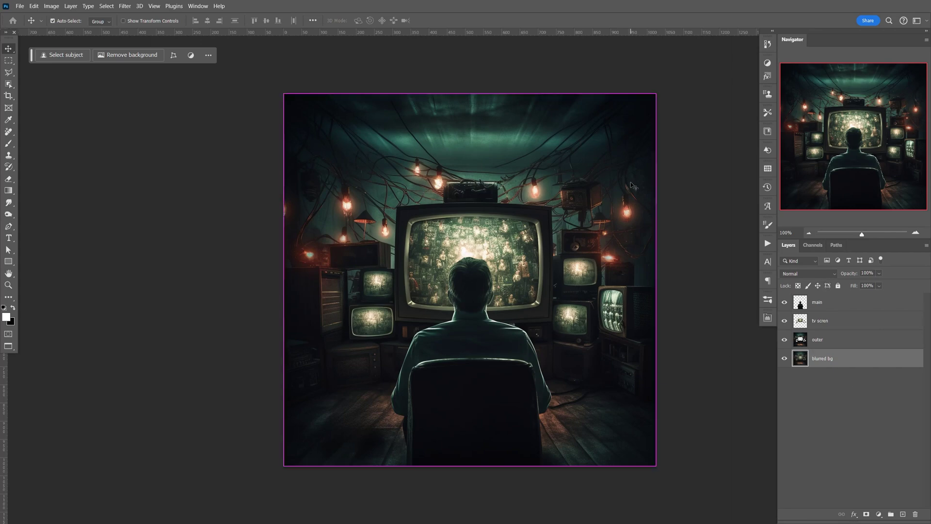
{"action": "key", "text": "ctrl+w"}
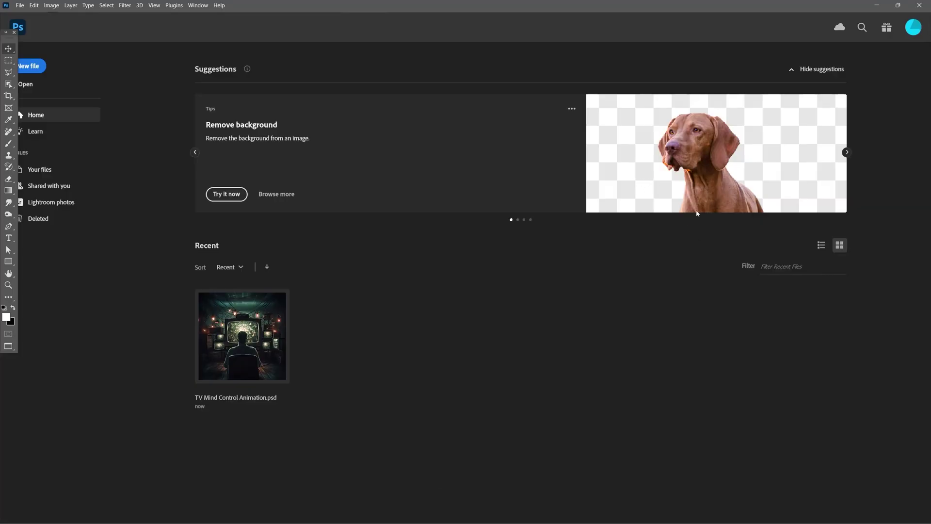
{"action": "key", "text": "F9"}
{"action": "key", "text": "F9"}
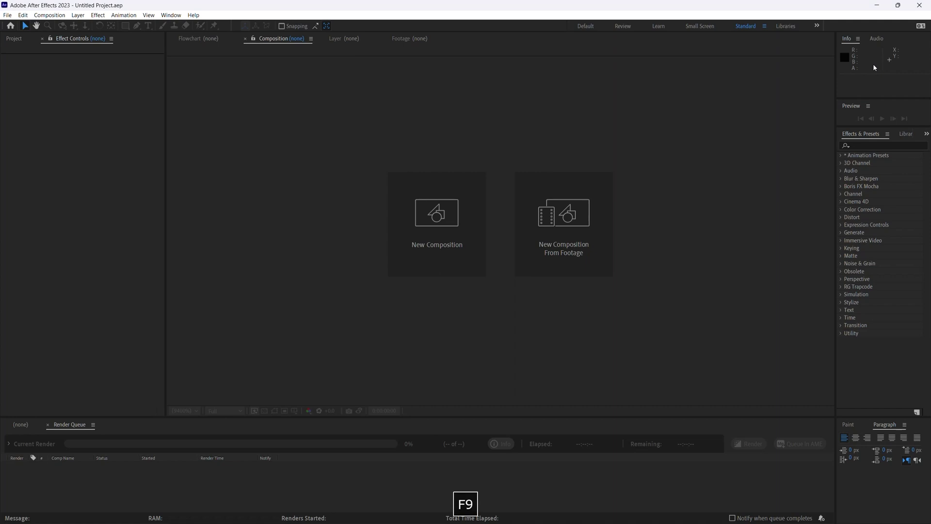
{"action": "left_click", "coordinate": [14, 38]}
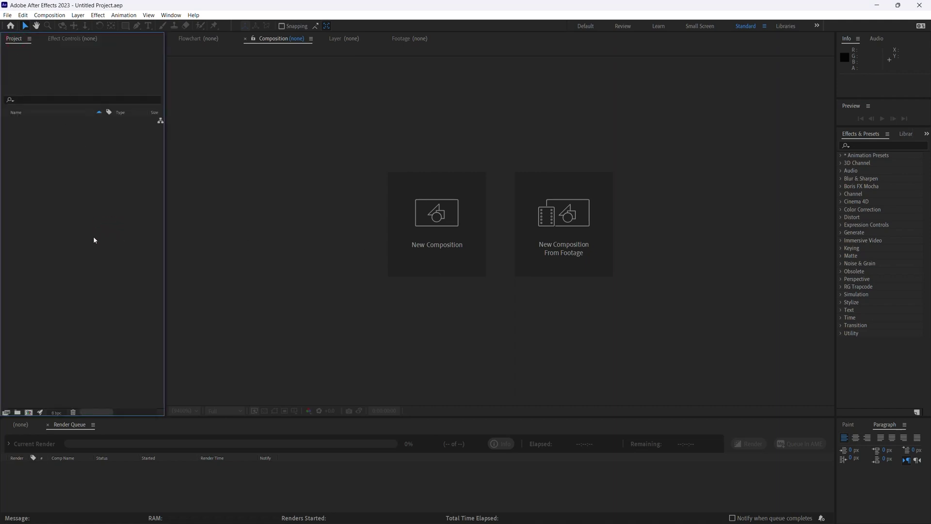
Import TV Mind Control Animation.psd from Downloads as a composition retaining layer sizes, with editable layer styles.
{"action": "left_click", "coordinate": [168, 17]}
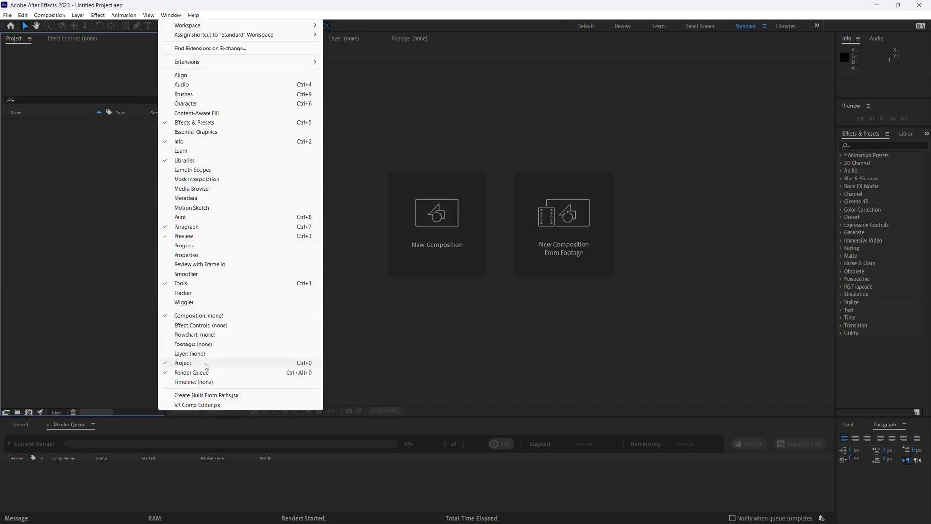
{"action": "left_click", "coordinate": [47, 227]}
{"action": "double_click", "coordinate": [73, 248]}
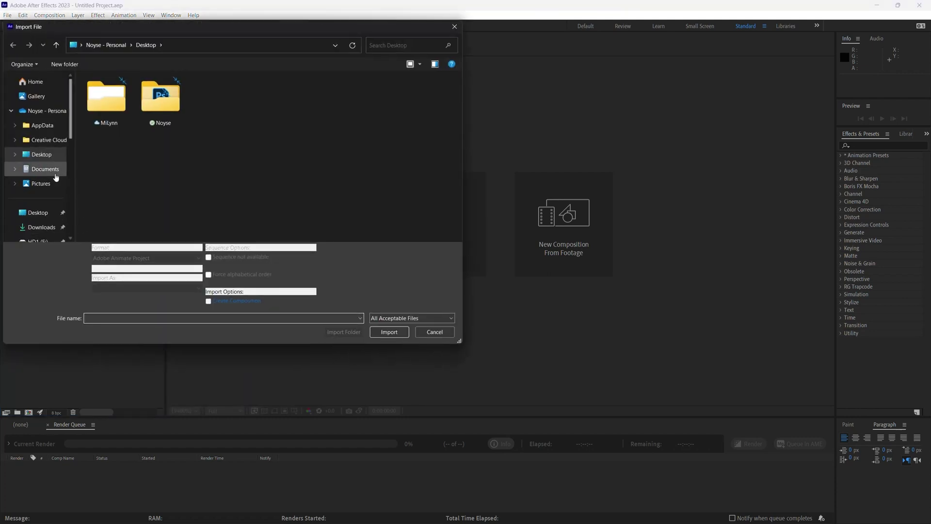
{"action": "left_click", "coordinate": [54, 226]}
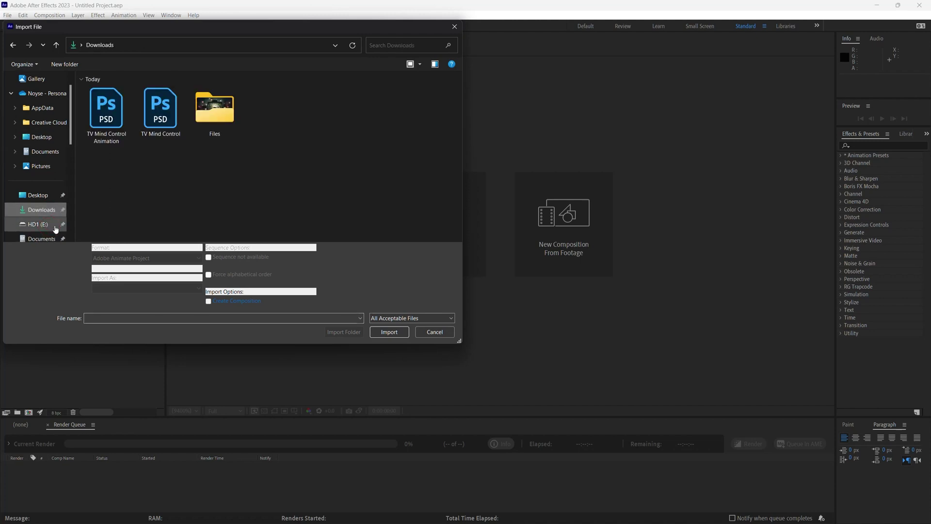
{"action": "left_click", "coordinate": [111, 135]}
{"action": "left_click", "coordinate": [388, 325]}
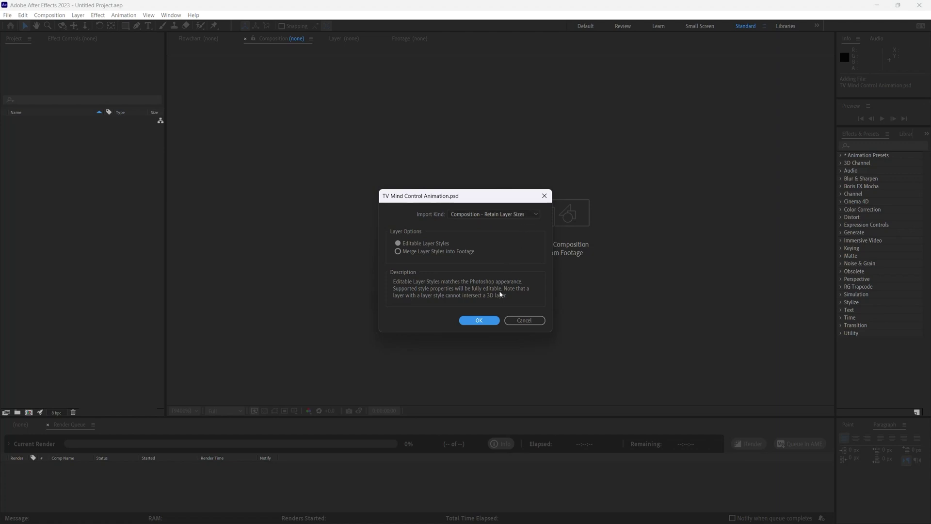
{"action": "left_click", "coordinate": [488, 323]}
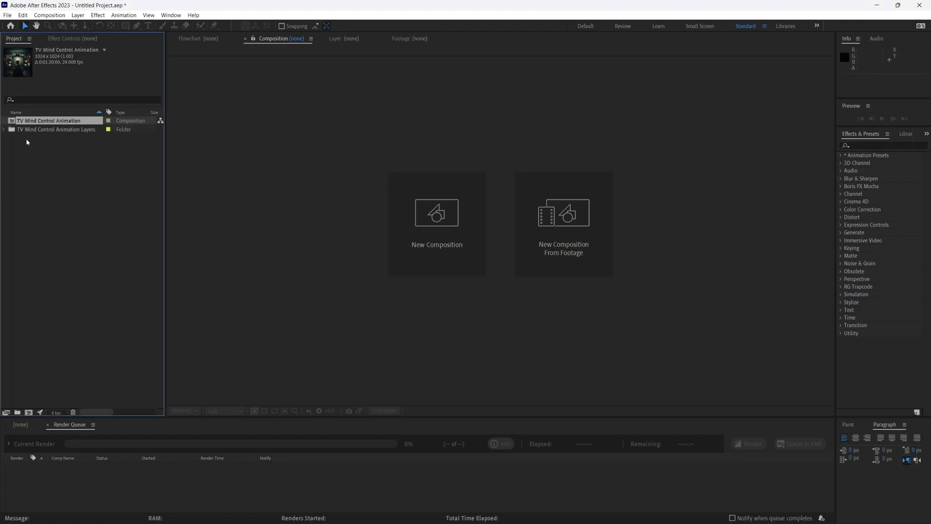
Open the TV Mind Control Animation composition and check its layers by hiding all four and showing them again from the bottom up.
{"action": "double_click", "coordinate": [14, 122]}
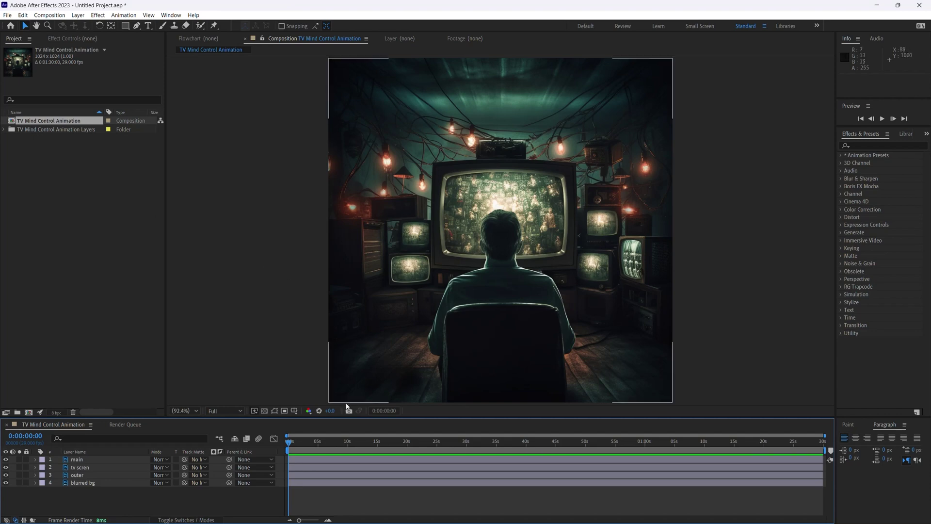
{"action": "left_click_drag", "start_coordinate": [5, 459], "coordinate": [6, 485]}
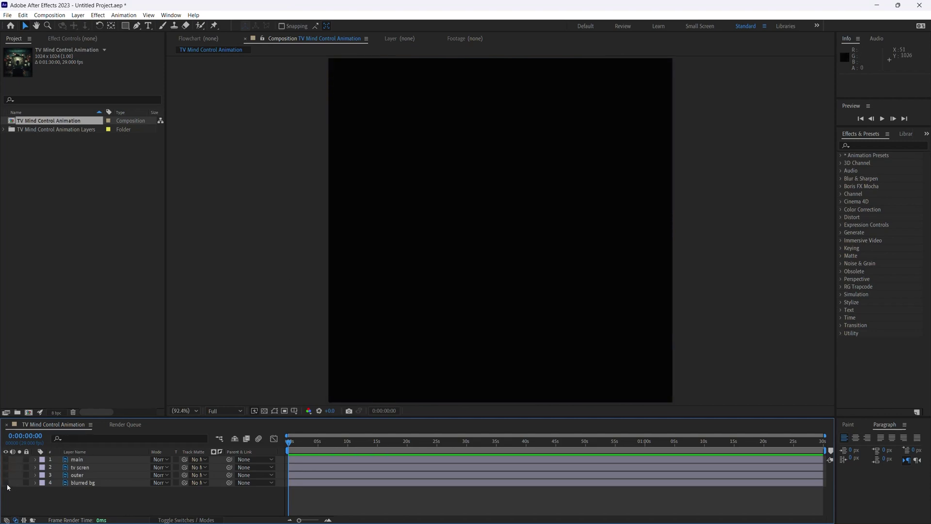
{"action": "left_click", "coordinate": [5, 483]}
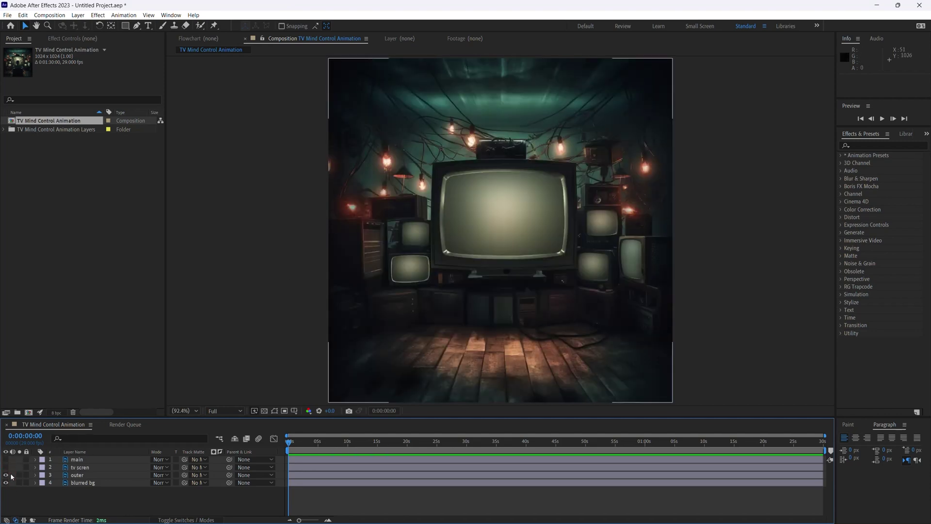
{"action": "left_click", "coordinate": [6, 467]}
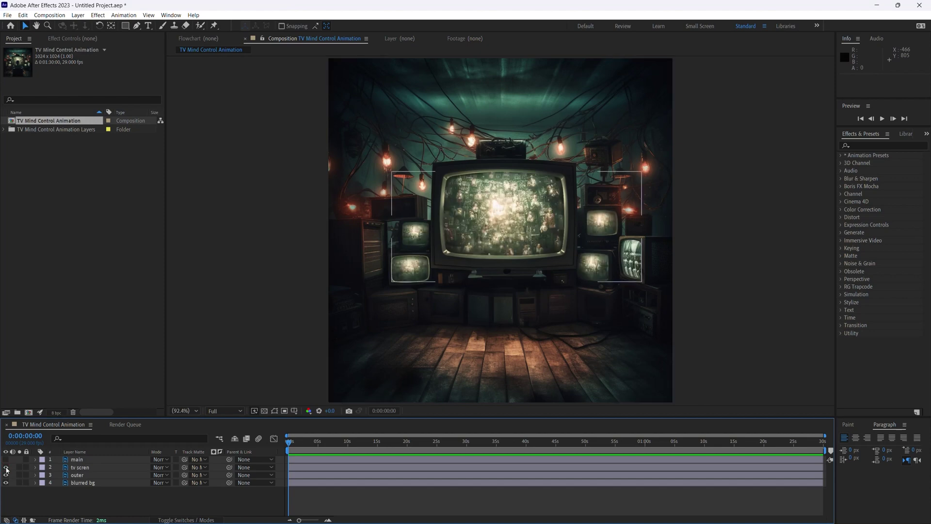
{"action": "left_click", "coordinate": [6, 459]}
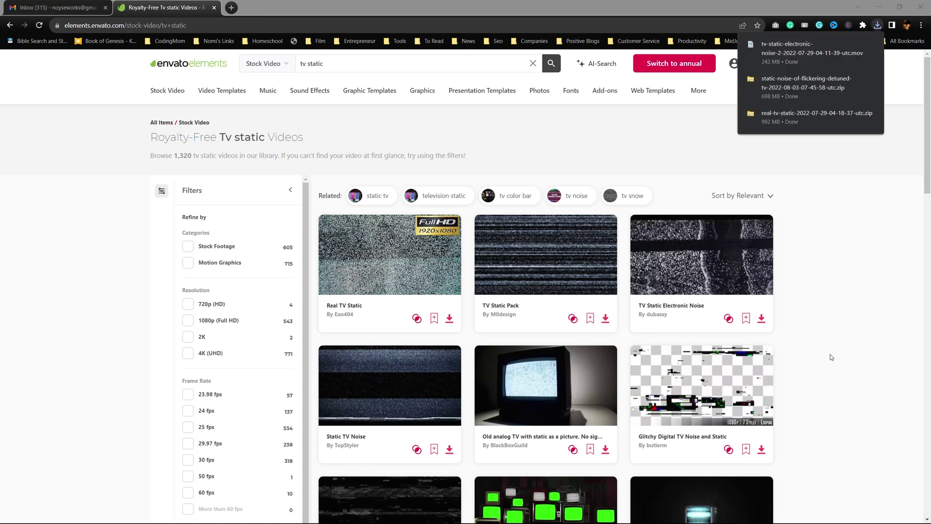
Switch to the browser and look over the tv static stock video results on Envato Elements.
{"action": "left_click", "coordinate": [879, 309]}
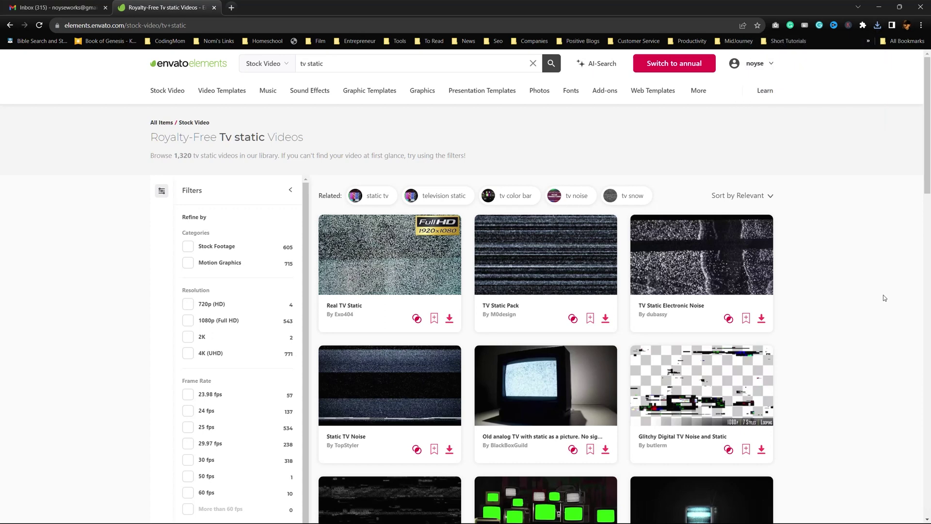
{"action": "mouse_move", "coordinate": [597, 238]}
{"action": "mouse_move", "coordinate": [426, 92]}
{"action": "left_click", "coordinate": [420, 141]}
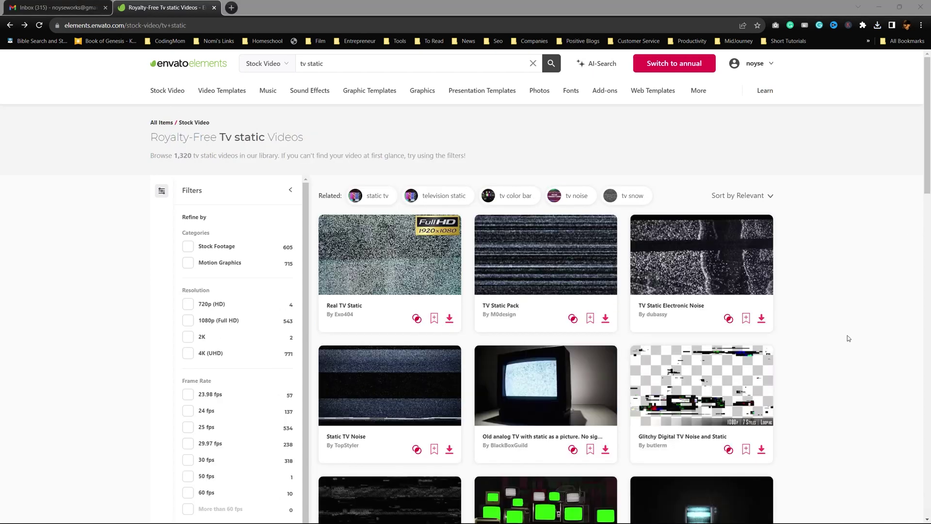
{"action": "mouse_move", "coordinate": [511, 277]}
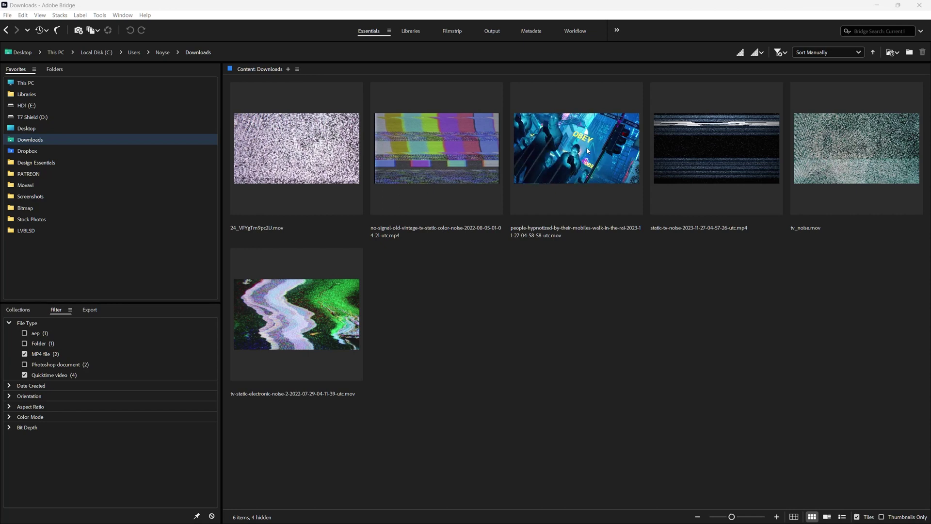
Switch to Bridge and bring all six video clips from the Downloads folder into the After Effects project.
{"action": "left_click", "coordinate": [602, 335]}
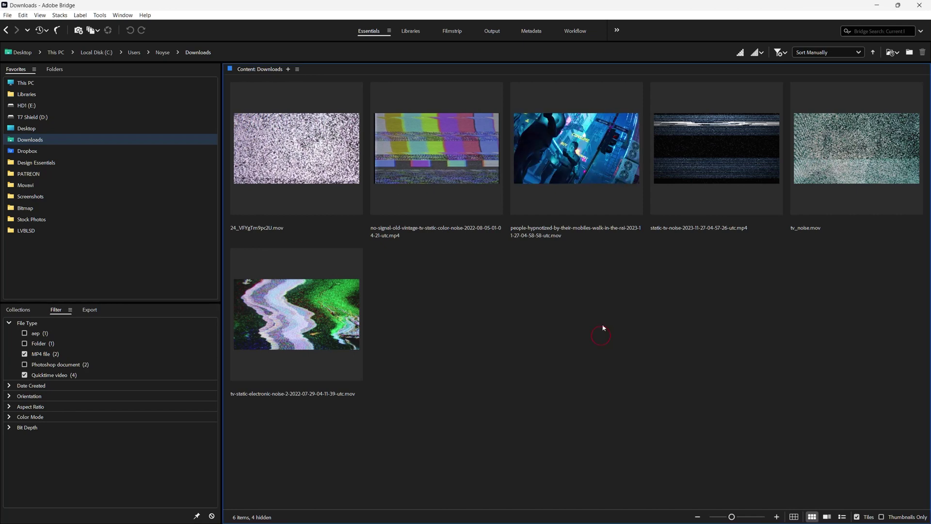
{"action": "left_click_drag", "start_coordinate": [293, 468], "coordinate": [829, 157]}
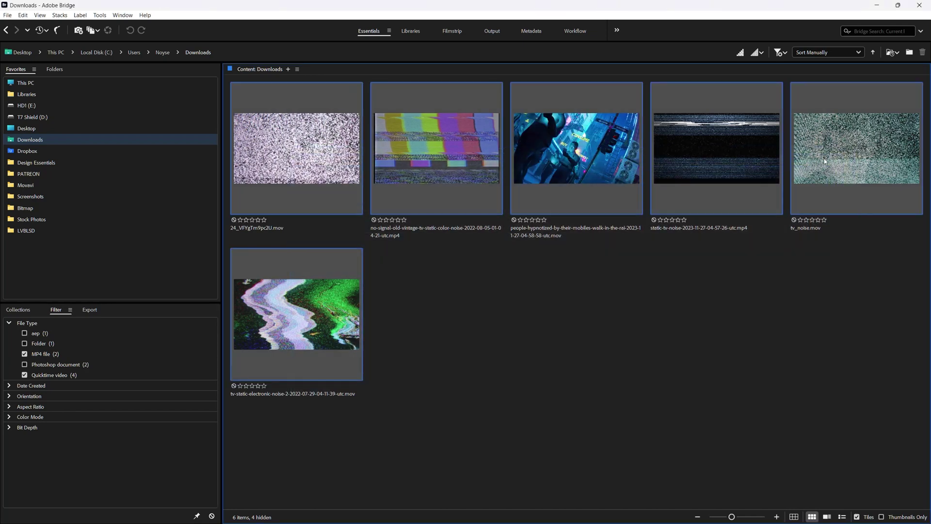
{"action": "left_click_drag", "start_coordinate": [709, 173], "coordinate": [73, 225]}
{"action": "key", "text": "alt+Tab"}
{"action": "key", "text": "alt+Tab"}
{"action": "key", "text": "alt+Tab"}
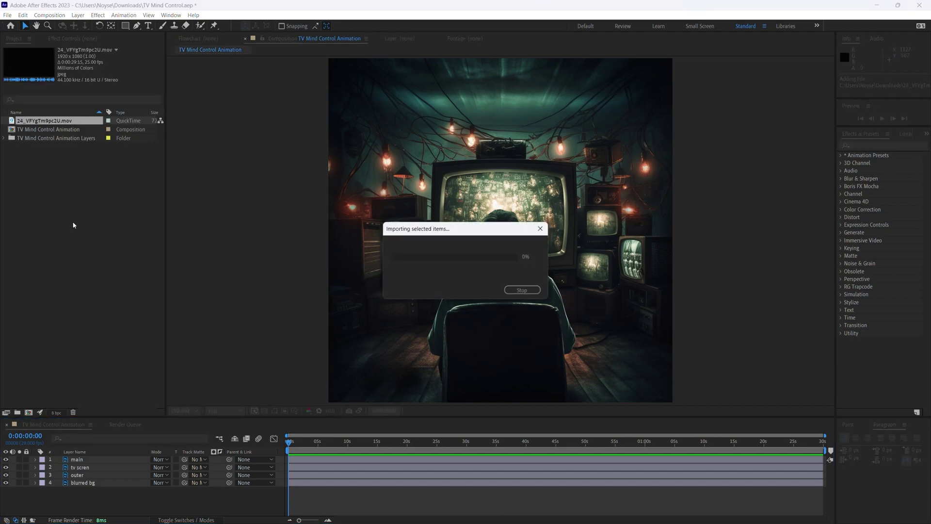
Look through the details of the imported video clips in the project and save it.
{"action": "left_click", "coordinate": [102, 291]}
{"action": "left_click", "coordinate": [49, 129]}
{"action": "left_click", "coordinate": [40, 139]}
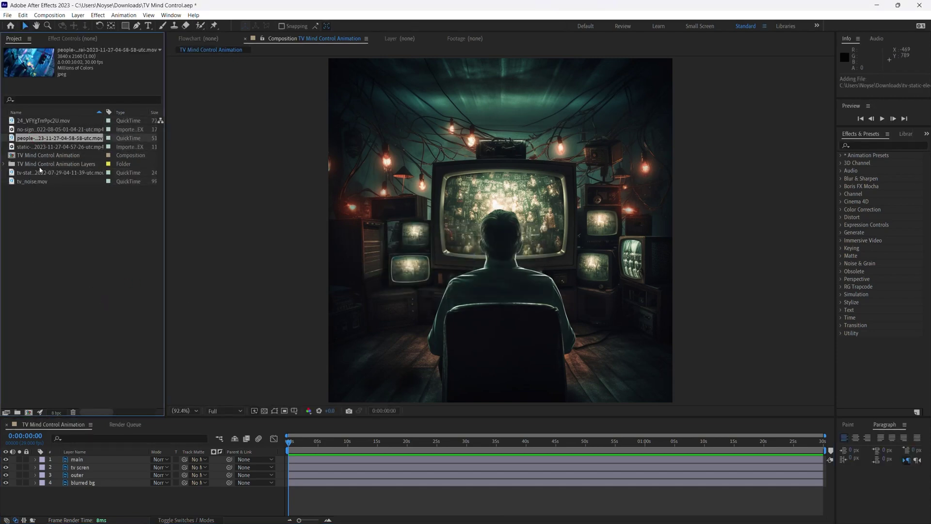
{"action": "left_click", "coordinate": [124, 301]}
{"action": "left_click", "coordinate": [53, 146]}
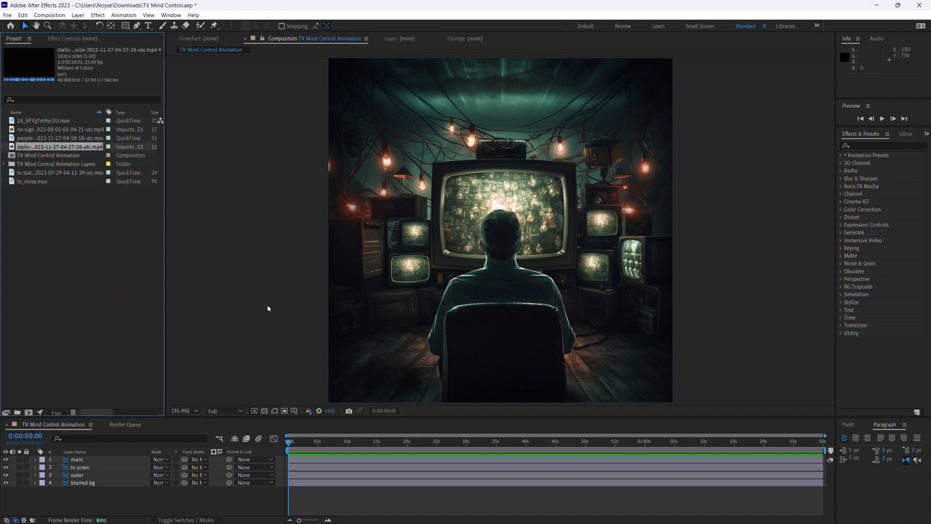
{"action": "key", "text": "ctrl+s"}
Place the people-hypnotized clip between outer and blurred bg, move the playhead to 0:00:01:24, hide tv scren, and save.
{"action": "left_click_drag", "start_coordinate": [275, 418], "coordinate": [275, 379]}
{"action": "left_click", "coordinate": [24, 139]}
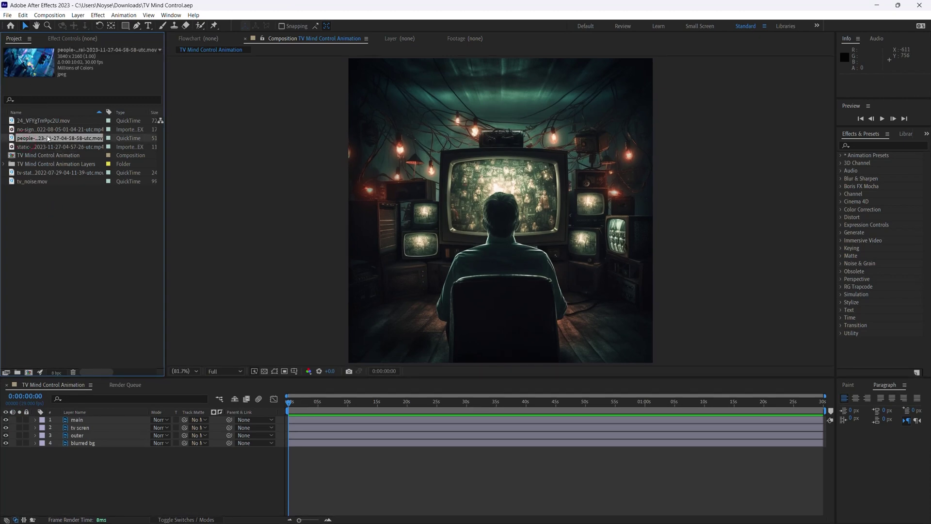
{"action": "left_click_drag", "start_coordinate": [51, 141], "coordinate": [125, 448]}
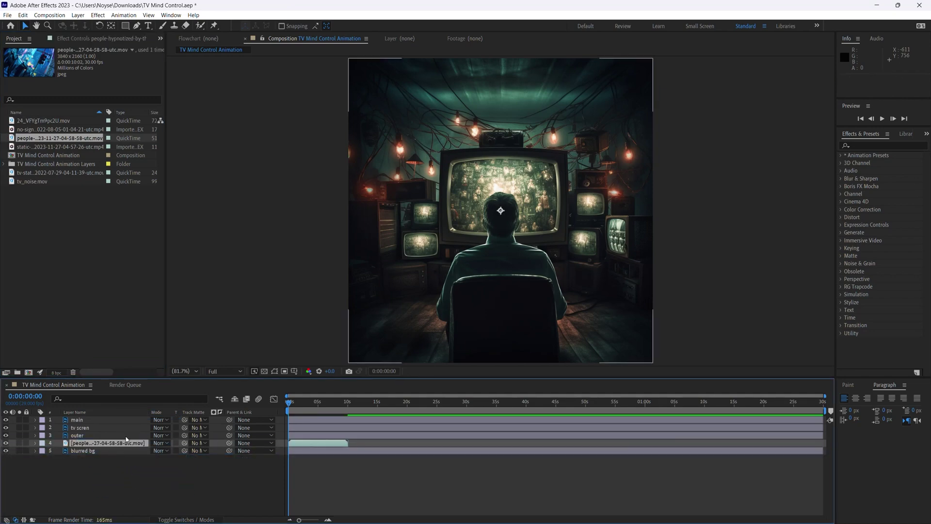
{"action": "left_click_drag", "start_coordinate": [290, 402], "coordinate": [300, 403]}
{"action": "left_click", "coordinate": [6, 427]}
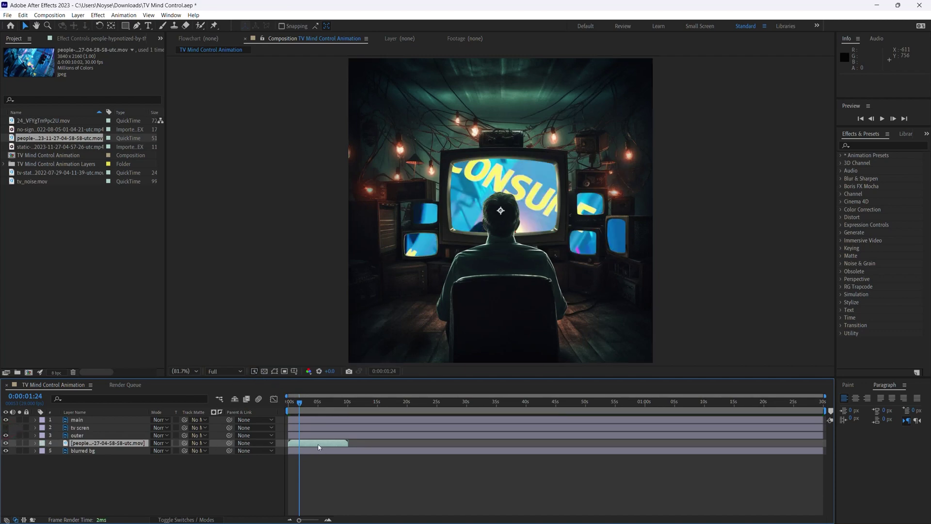
{"action": "key", "text": "ctrl+s"}
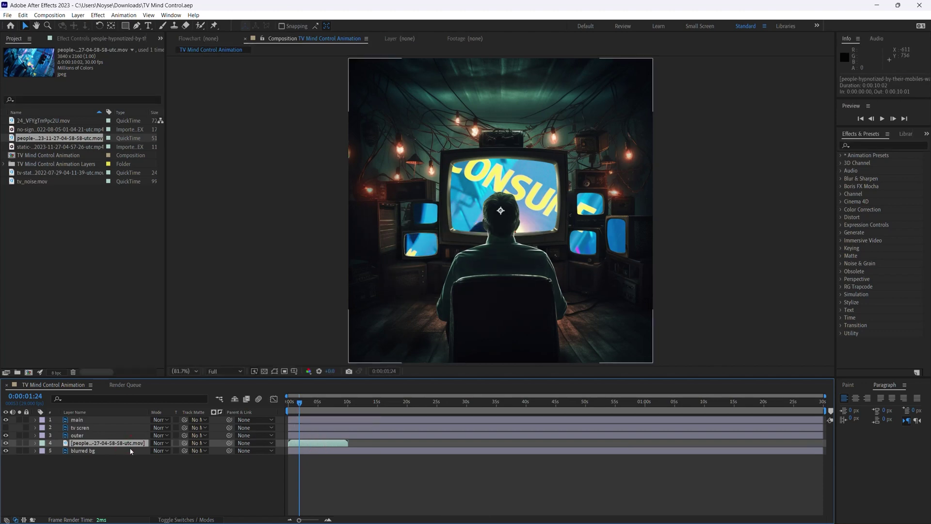
Scale the people-hypnotized clip to 13%, position it behind the large central TV's screen, and save.
{"action": "key", "text": "s"}
{"action": "left_click_drag", "start_coordinate": [187, 448], "coordinate": [140, 448]}
{"action": "left_click_drag", "start_coordinate": [523, 212], "coordinate": [526, 193]}
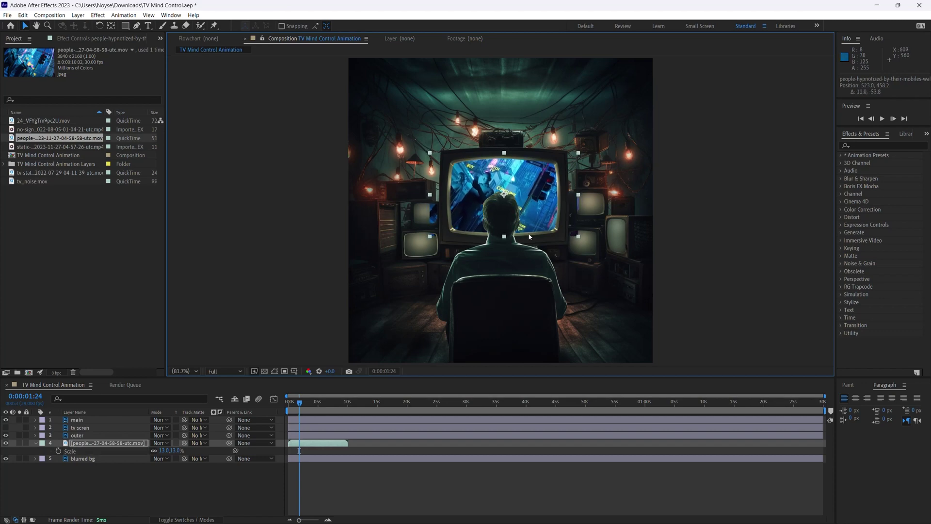
{"action": "left_click", "coordinate": [485, 477]}
{"action": "key", "text": "ctrl+s"}
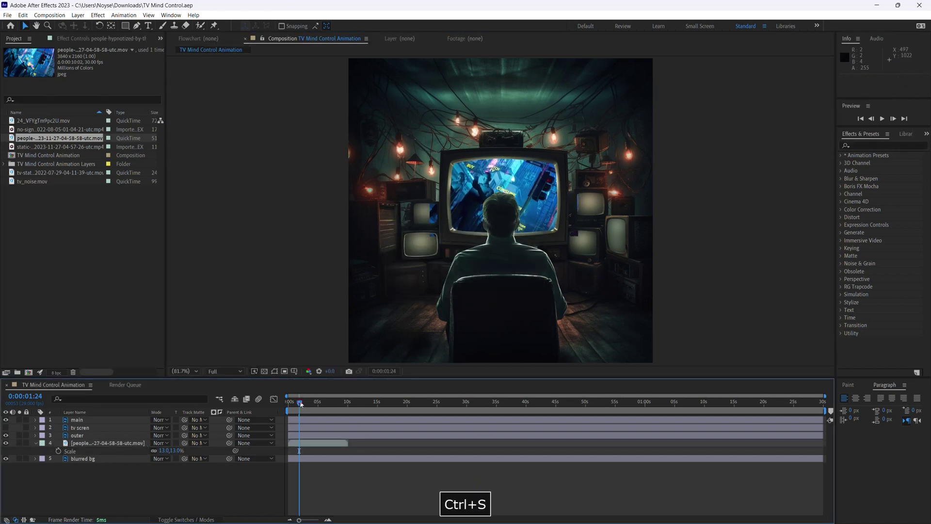
Preview the animation briefly and try Soft Light, Overlay and Hard Light blending modes on the people-hypnotized clip.
{"action": "key", "text": "space"}
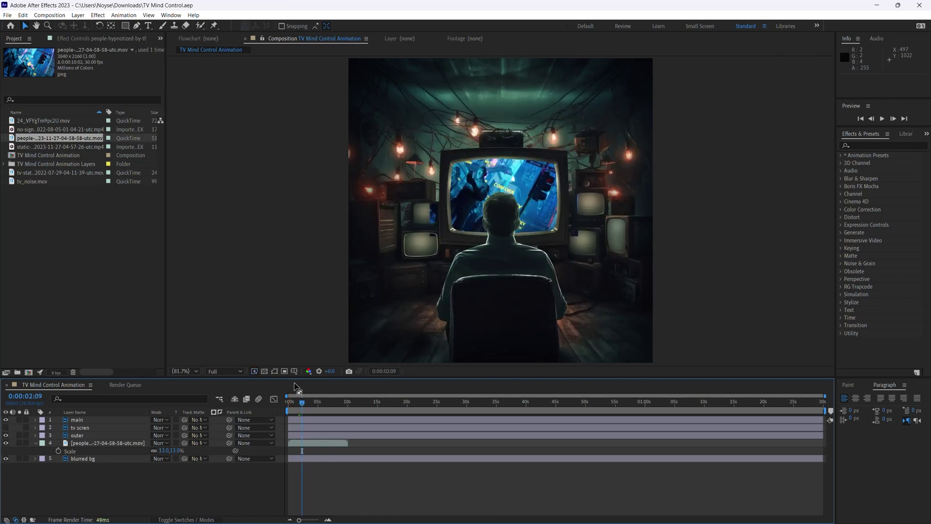
{"action": "left_click", "coordinate": [171, 451]}
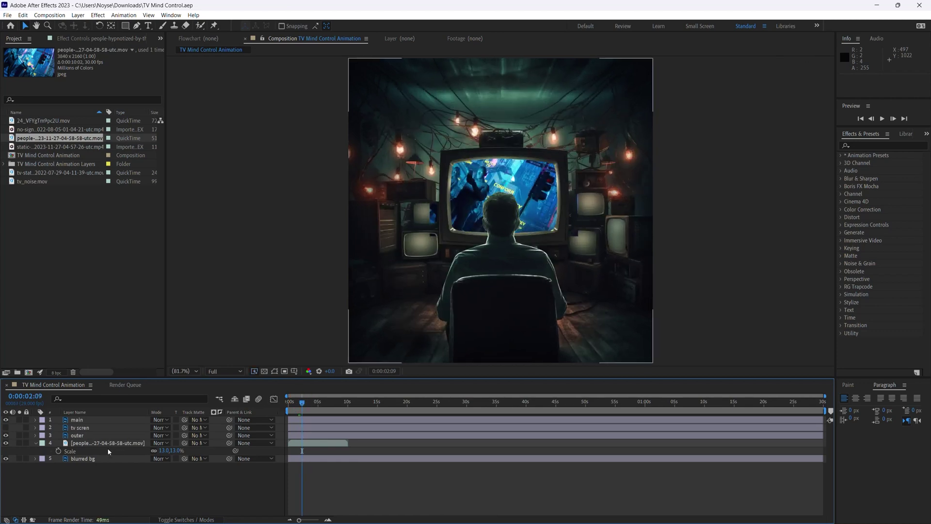
{"action": "left_click", "coordinate": [161, 443]}
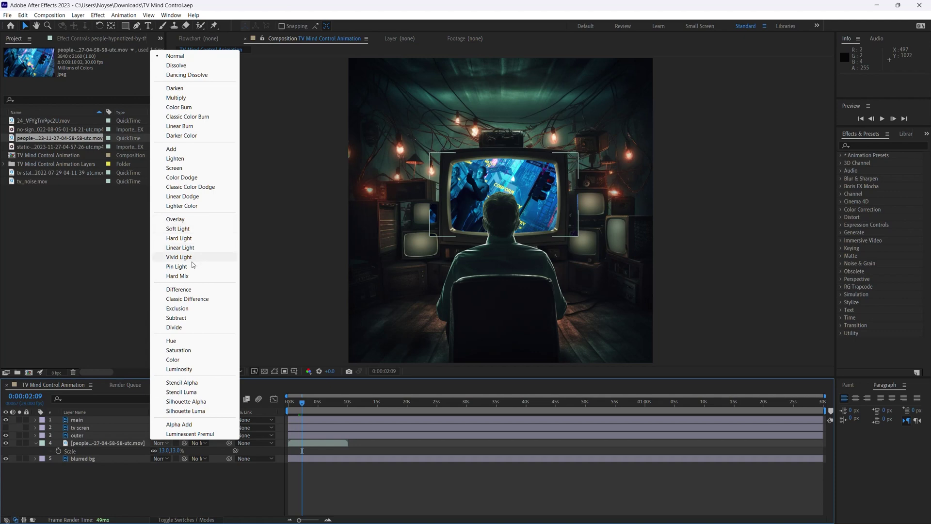
{"action": "left_click", "coordinate": [189, 229]}
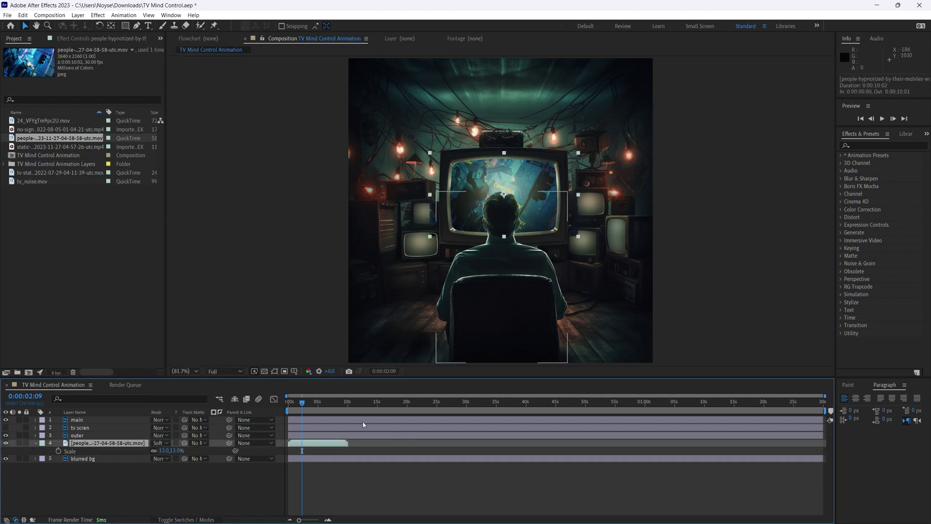
{"action": "key", "text": "F9"}
{"action": "left_click", "coordinate": [162, 443]}
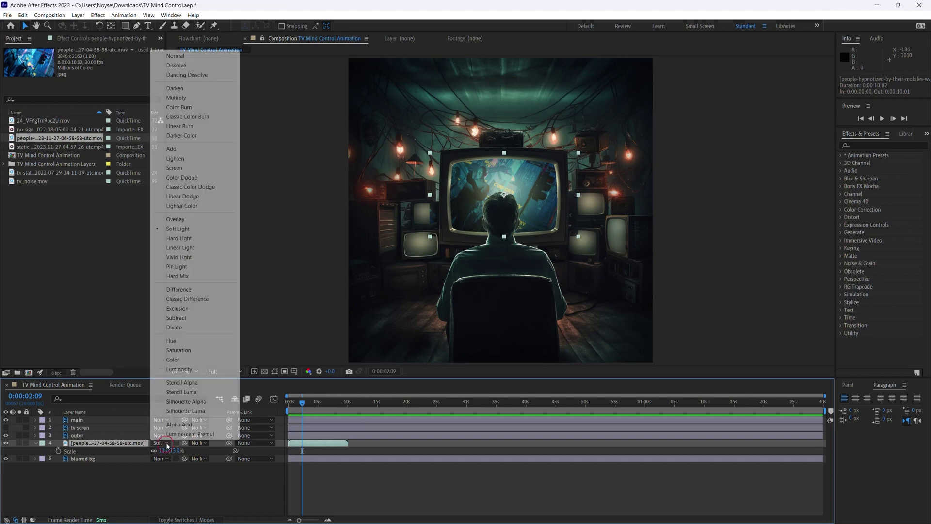
{"action": "left_click", "coordinate": [197, 219]}
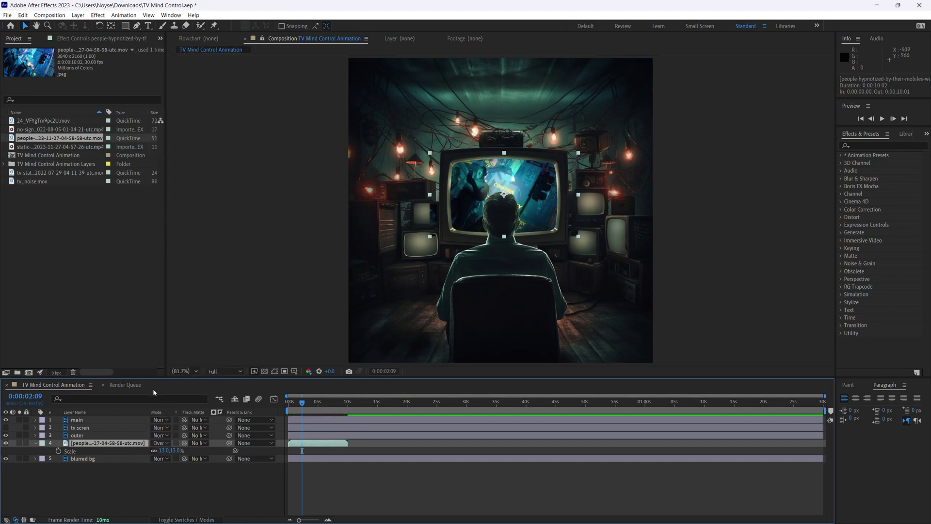
{"action": "left_click", "coordinate": [163, 443]}
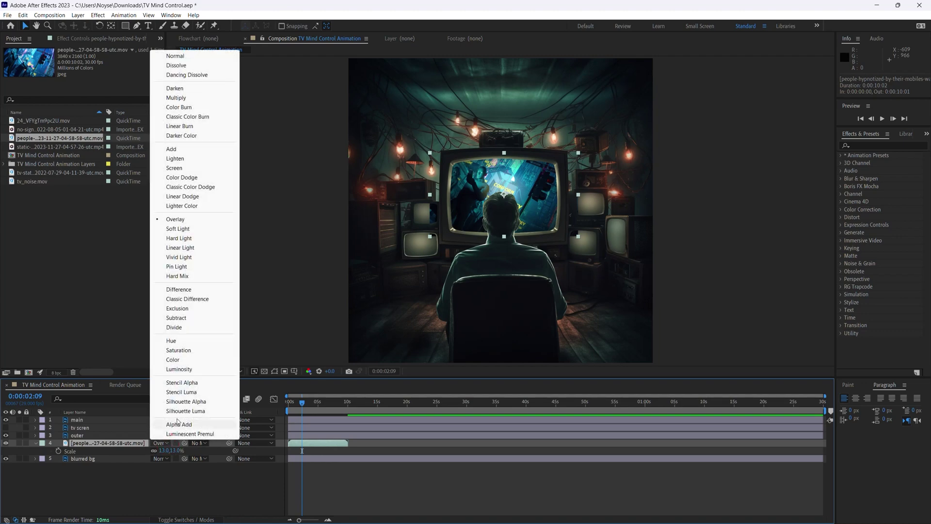
{"action": "left_click", "coordinate": [181, 239]}
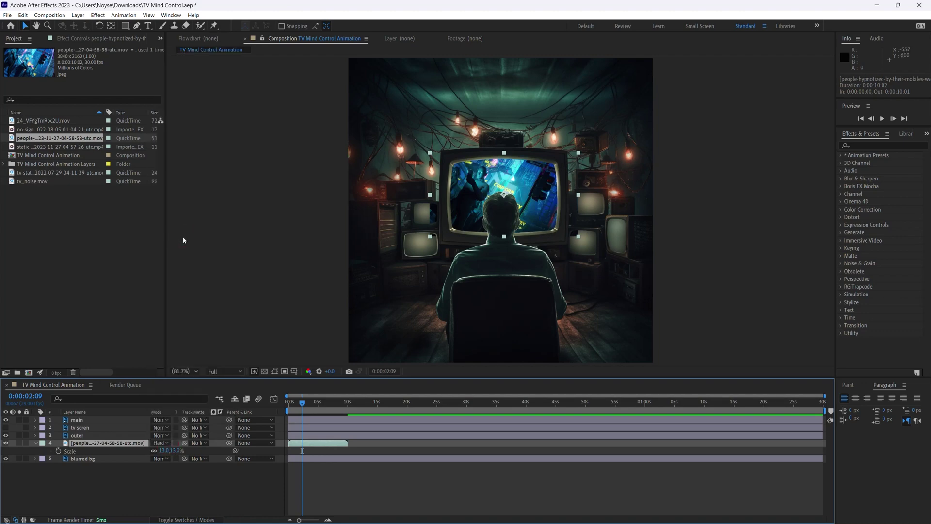
Set the people-hypnotized clip's blending mode to Soft Light and save the project.
{"action": "left_click", "coordinate": [167, 441]}
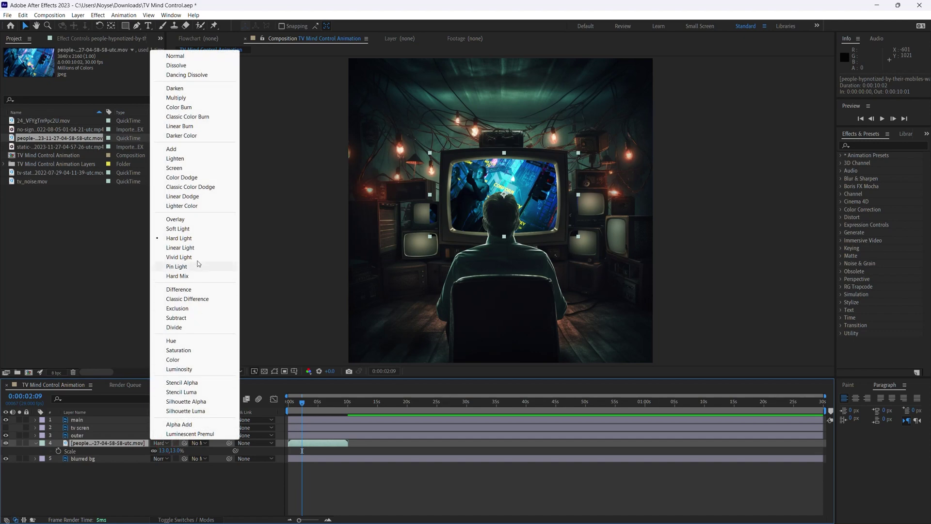
{"action": "left_click", "coordinate": [198, 228]}
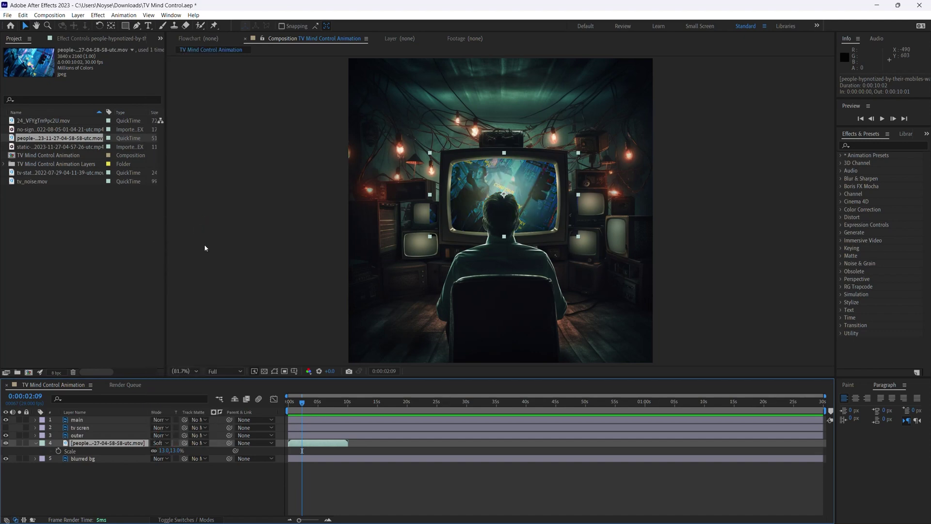
{"action": "key", "text": "ctrl+s"}
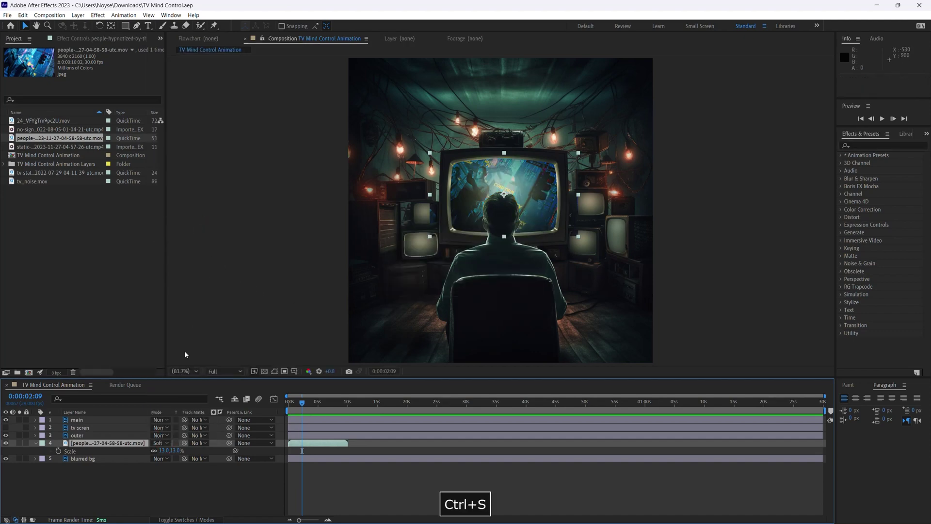
Draw a rectangular mask around the large central TV on the people-hypnotized clip, and collapse the layer's properties.
{"action": "left_click", "coordinate": [125, 25]}
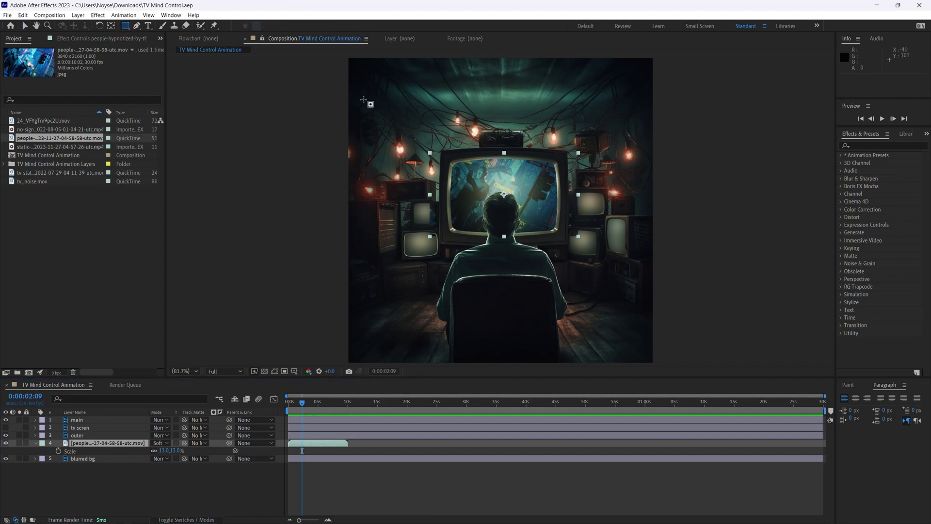
{"action": "left_click_drag", "start_coordinate": [442, 151], "coordinate": [563, 239]}
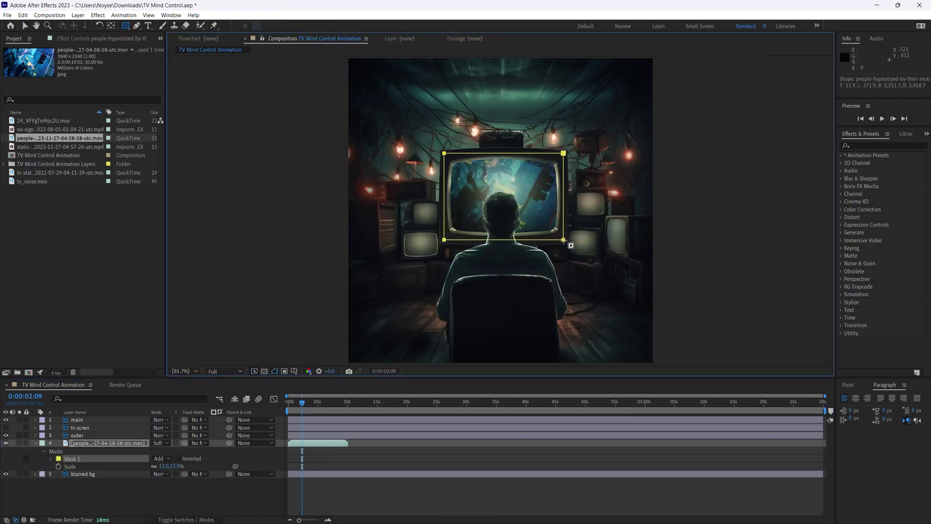
{"action": "left_click", "coordinate": [25, 28]}
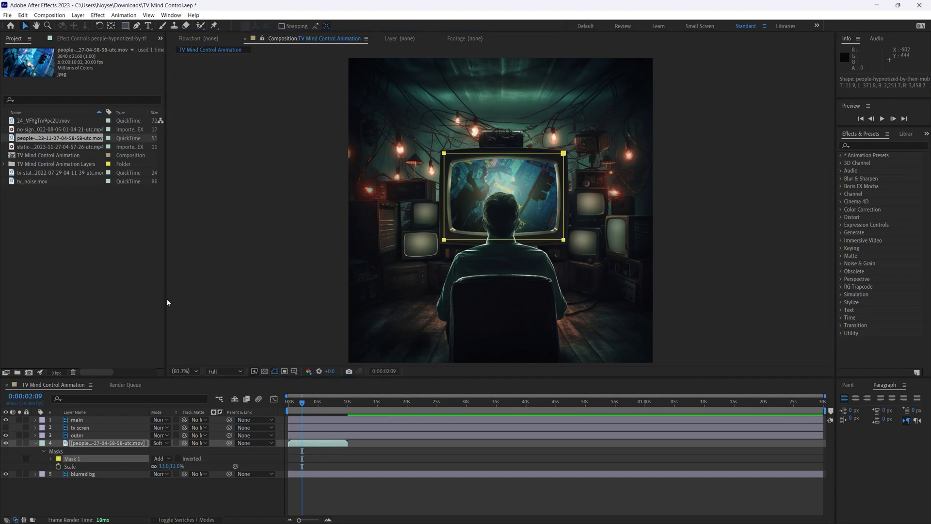
{"action": "left_click", "coordinate": [204, 498]}
{"action": "left_click", "coordinate": [36, 442]}
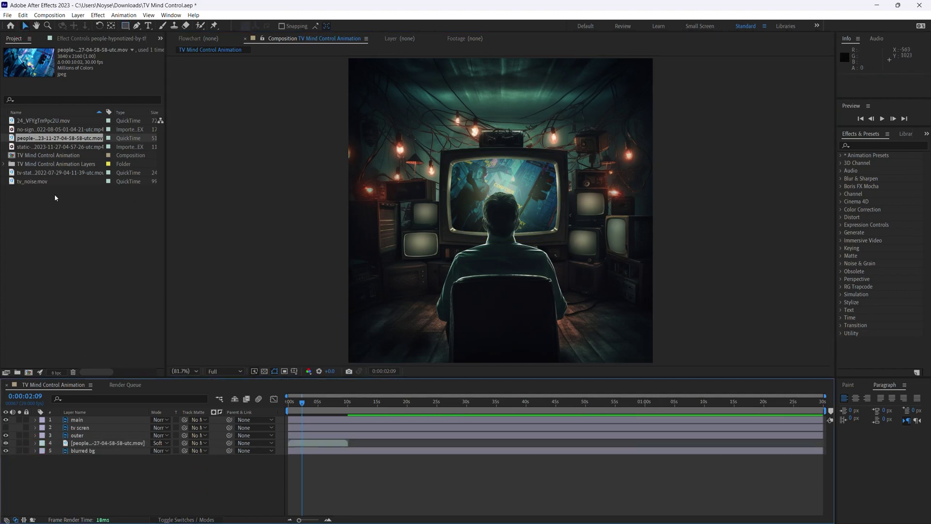
Place the no-signal clip between people-hypnotized and blurred bg, scale it to 8%, and move it behind the lower-left TV.
{"action": "left_click", "coordinate": [30, 130]}
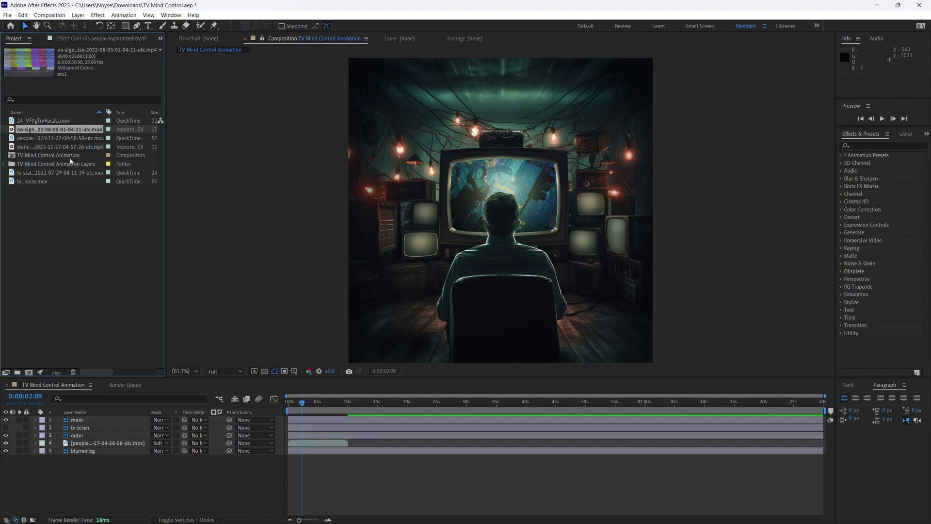
{"action": "left_click_drag", "start_coordinate": [49, 134], "coordinate": [140, 439]}
{"action": "key", "text": "s"}
{"action": "left_click_drag", "start_coordinate": [489, 255], "coordinate": [428, 271]}
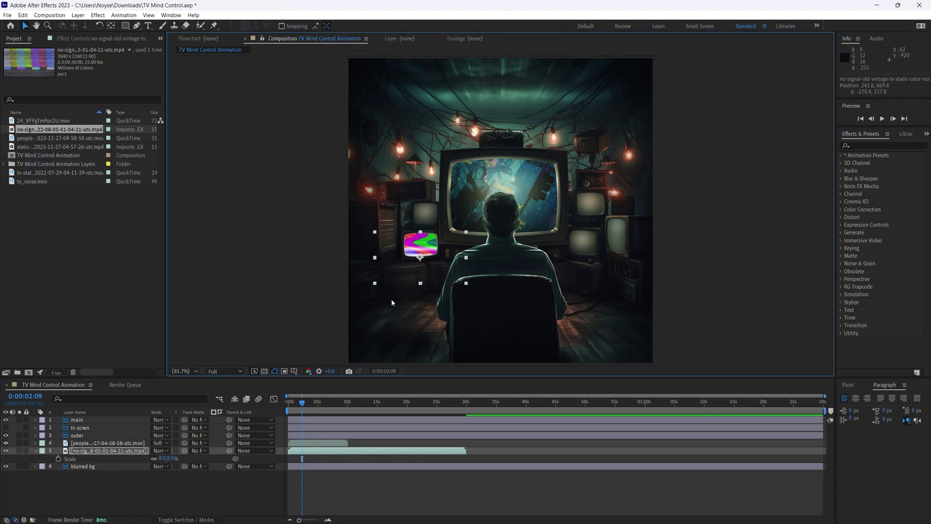
Shrink the no-signal clip to about 3.7% width and align it to fill the lower-left TV's screen.
{"action": "key", "text": "ctrl+equal"}
{"action": "key", "text": "ctrl+equal"}
{"action": "key", "text": "space"}
{"action": "left_click_drag", "start_coordinate": [527, 217], "coordinate": [647, 71]}
{"action": "left_click_drag", "start_coordinate": [535, 245], "coordinate": [466, 208]}
{"action": "left_click_drag", "start_coordinate": [456, 170], "coordinate": [459, 136]}
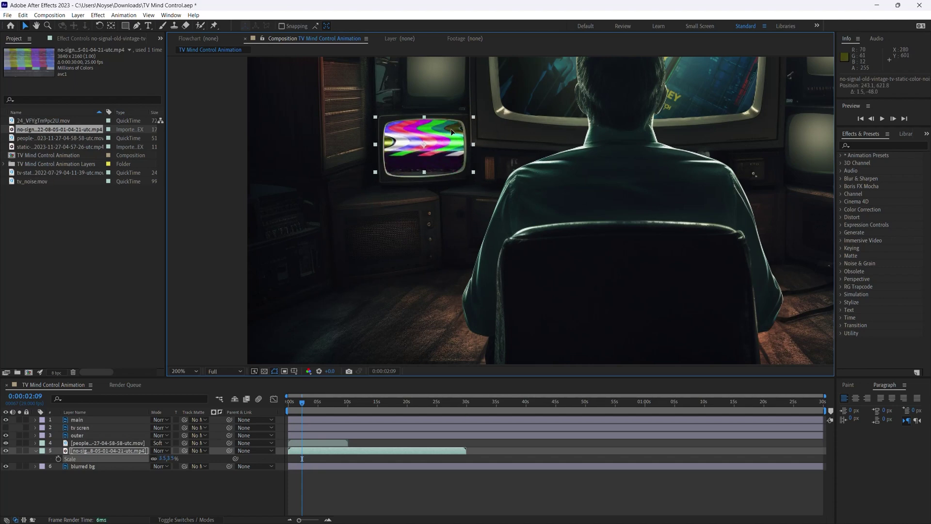
{"action": "left_click", "coordinate": [476, 177]}
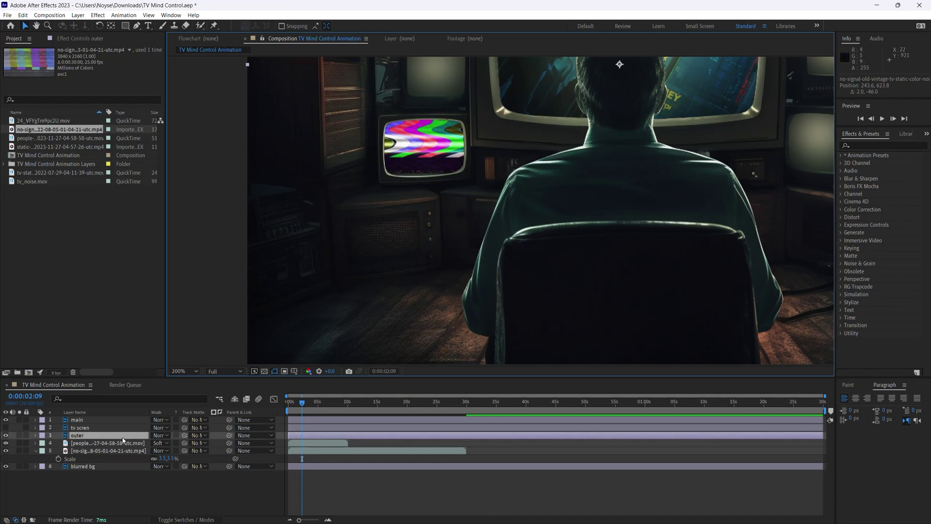
{"action": "left_click", "coordinate": [112, 450]}
{"action": "left_click_drag", "start_coordinate": [474, 175], "coordinate": [450, 154]}
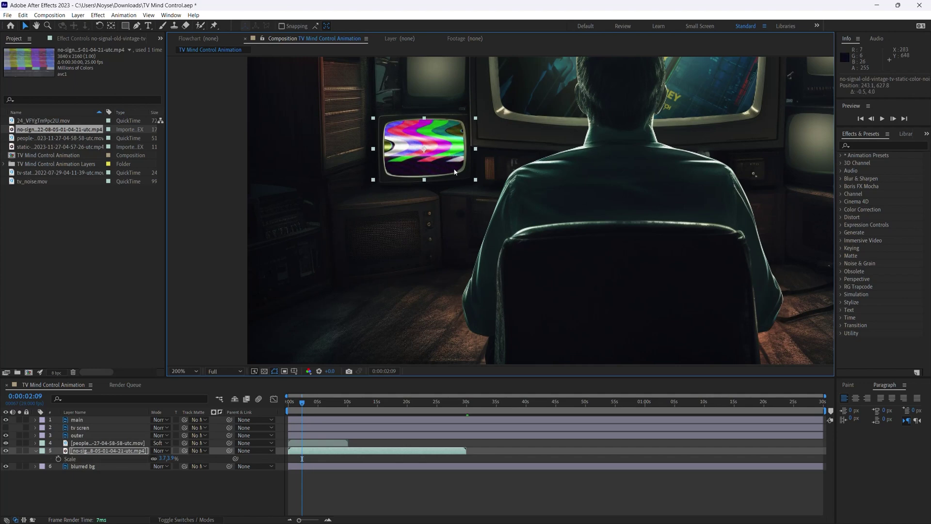
Set the no-signal clip's blending mode to Soft Light and deselect the layer.
{"action": "left_click", "coordinate": [167, 453]}
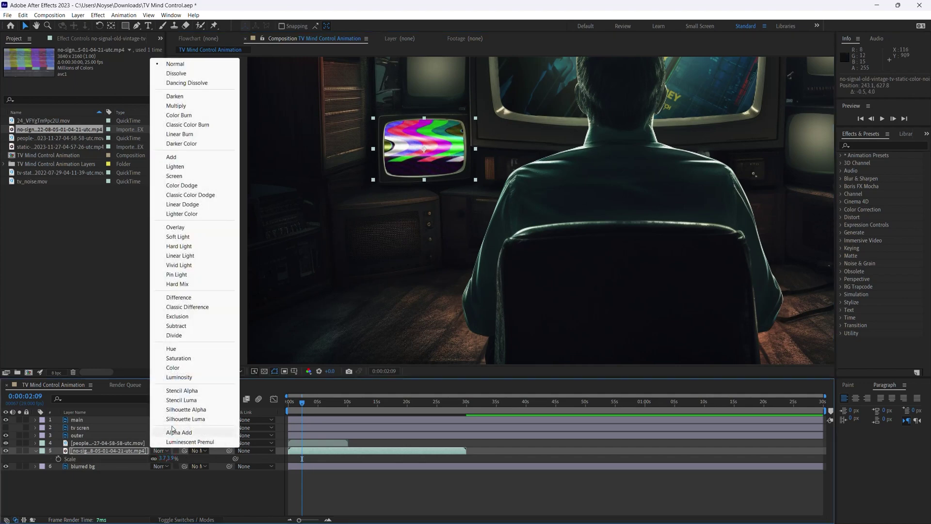
{"action": "left_click", "coordinate": [196, 240]}
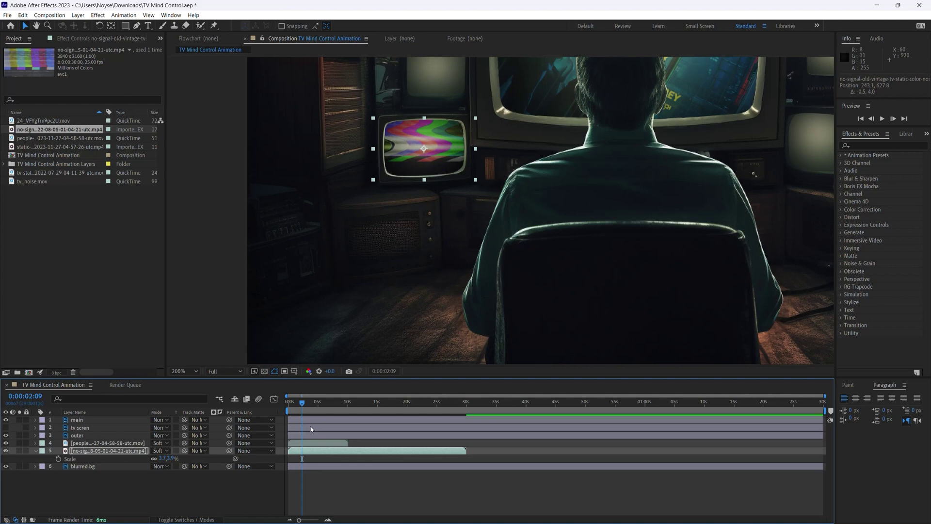
{"action": "key", "text": "ctrl+shift+a"}
Preview the animation from the start with the whole composition fitted in view, and save the project.
{"action": "left_click_drag", "start_coordinate": [308, 404], "coordinate": [289, 402]}
{"action": "left_click", "coordinate": [192, 372]}
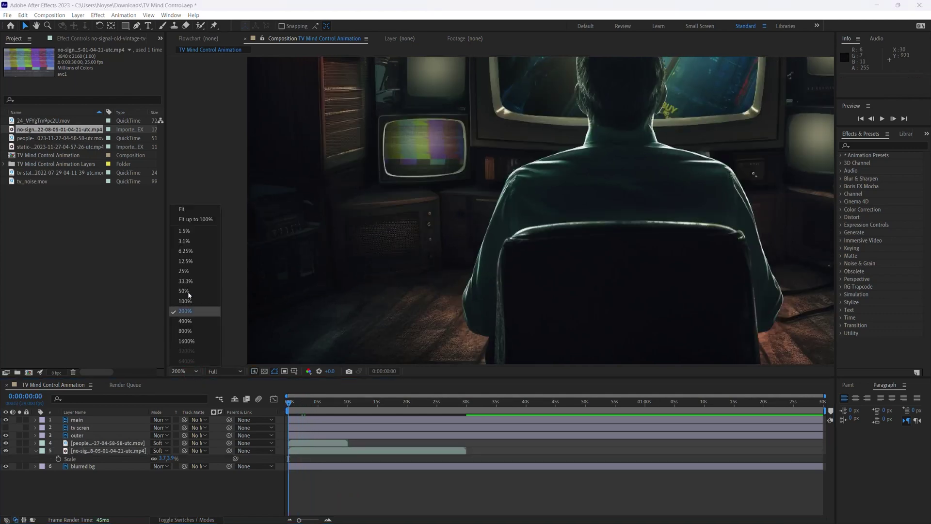
{"action": "left_click", "coordinate": [190, 208]}
{"action": "key", "text": "space"}
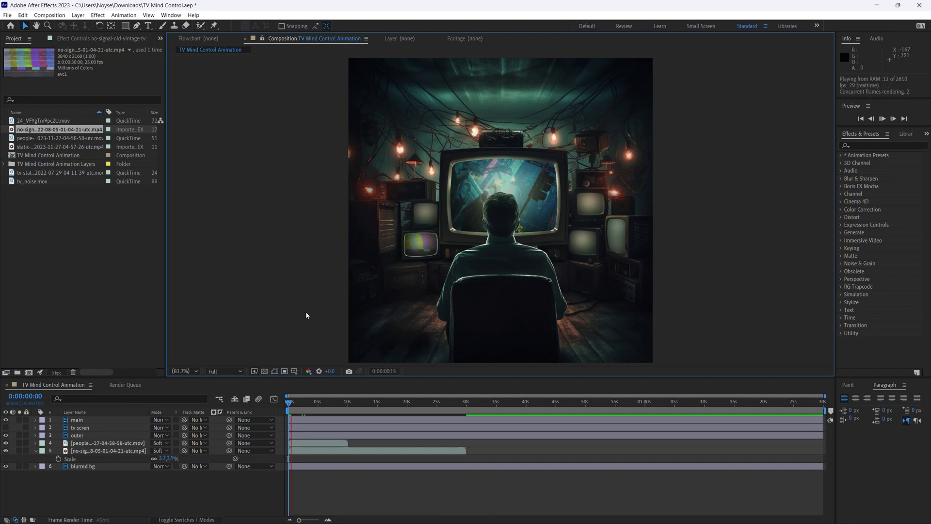
{"action": "key", "text": "space"}
{"action": "key", "text": "ctrl+s"}
{"action": "left_click", "coordinate": [216, 488]}
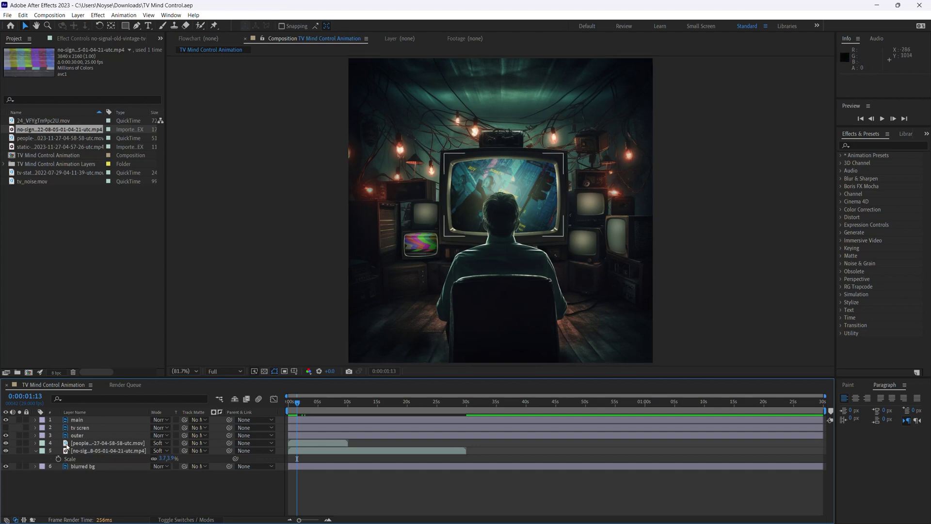
Toggle the tv scren layer's visibility on and off to compare the screens, and save.
{"action": "left_click", "coordinate": [78, 429]}
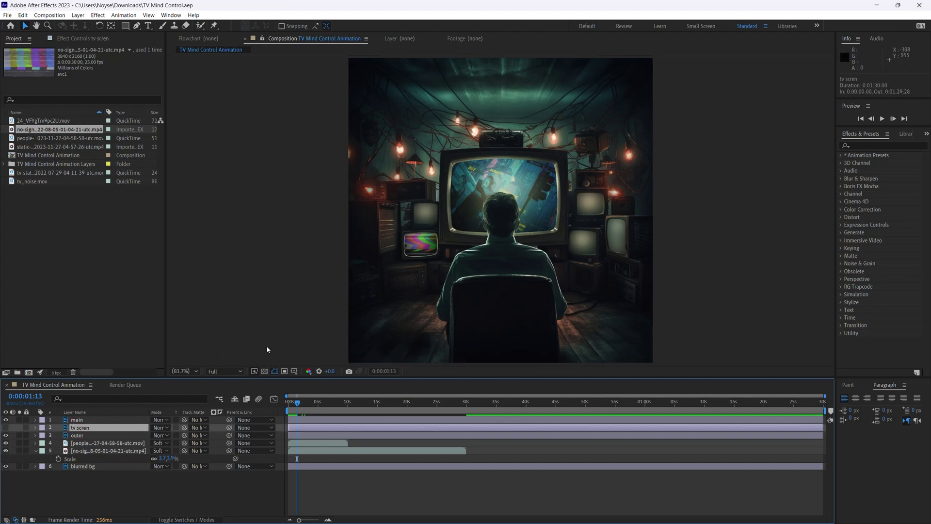
{"action": "left_click", "coordinate": [6, 427]}
{"action": "left_click", "coordinate": [6, 427]}
{"action": "key", "text": "ctrl+s"}
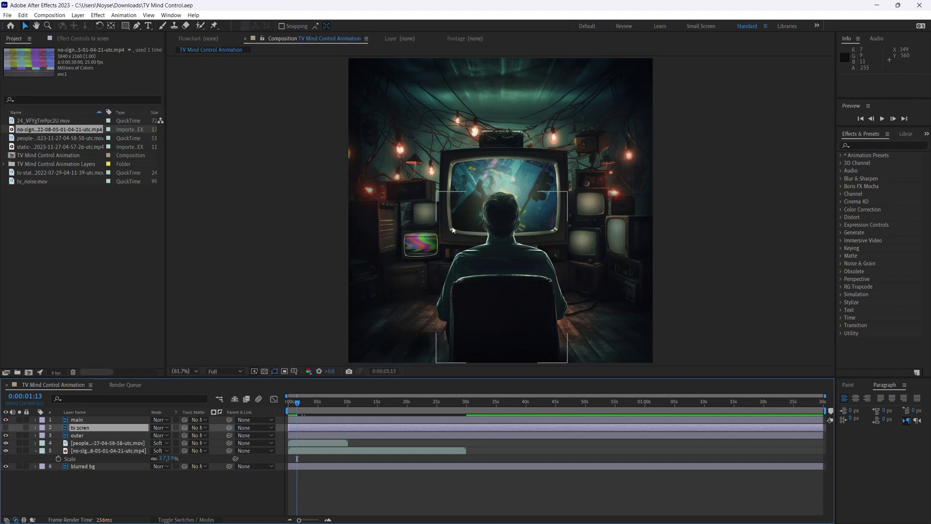
Place the 24_VFYgTm9pc2U clip directly below outer, scale it to 12%, and move it behind the upper-left small TV.
{"action": "key", "text": "ctrl+equal"}
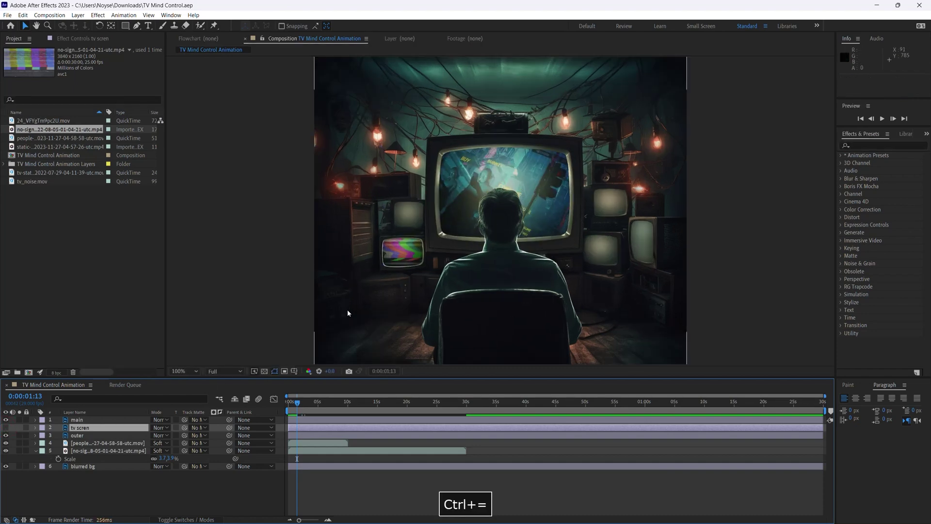
{"action": "key", "text": "ctrl+equal"}
{"action": "key", "text": "ctrl+minus"}
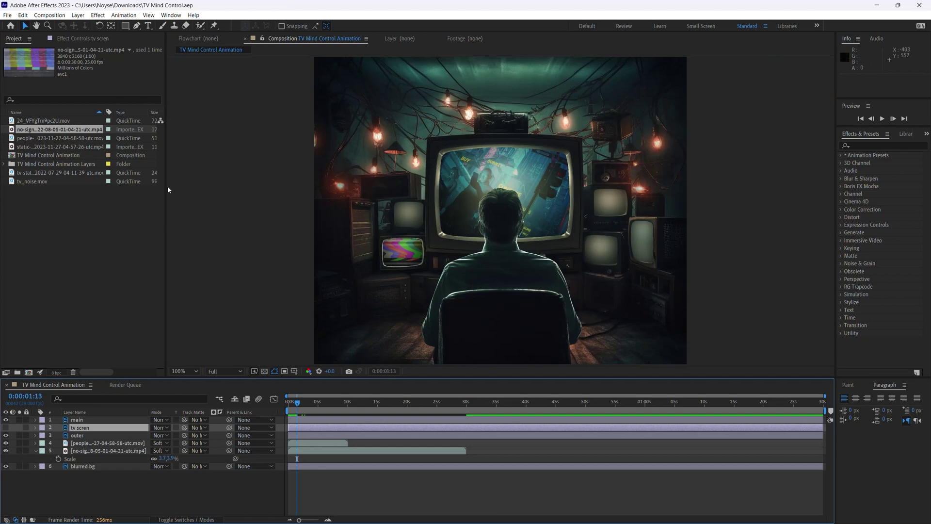
{"action": "key", "text": "F9"}
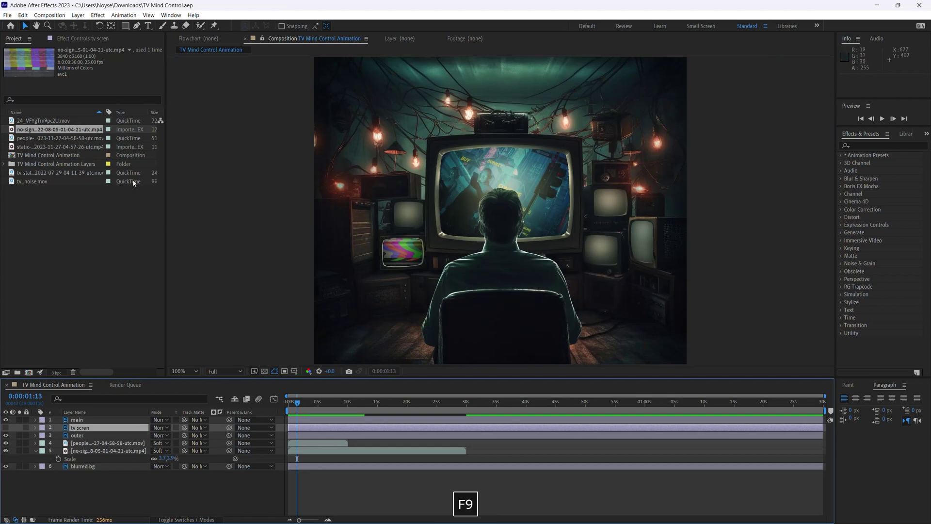
{"action": "left_click", "coordinate": [53, 121]}
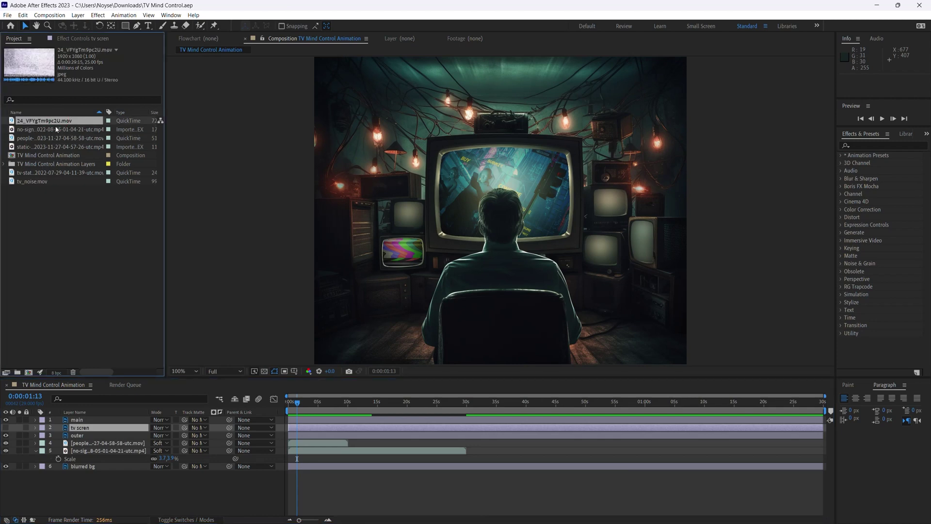
{"action": "left_click_drag", "start_coordinate": [58, 123], "coordinate": [130, 435]}
{"action": "key", "text": "s"}
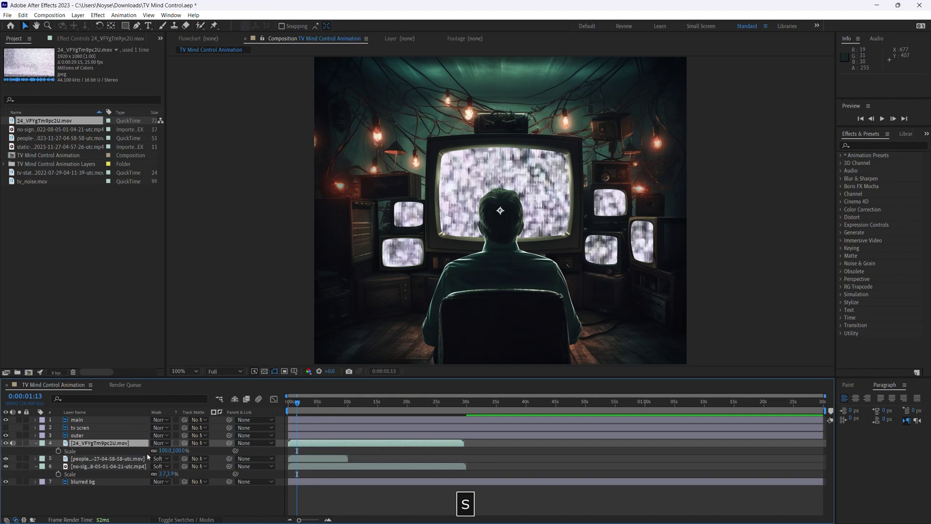
{"action": "left_click_drag", "start_coordinate": [169, 453], "coordinate": [119, 442]}
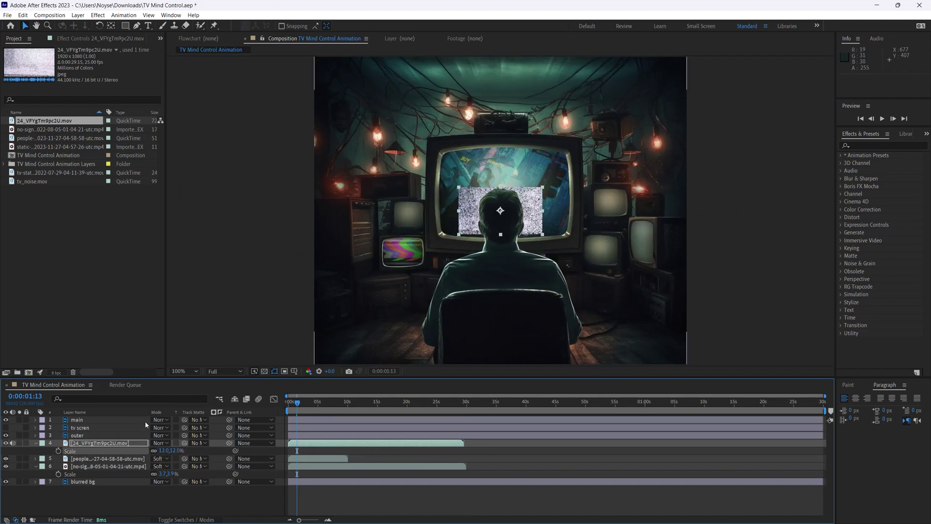
{"action": "left_click_drag", "start_coordinate": [499, 220], "coordinate": [390, 217]}
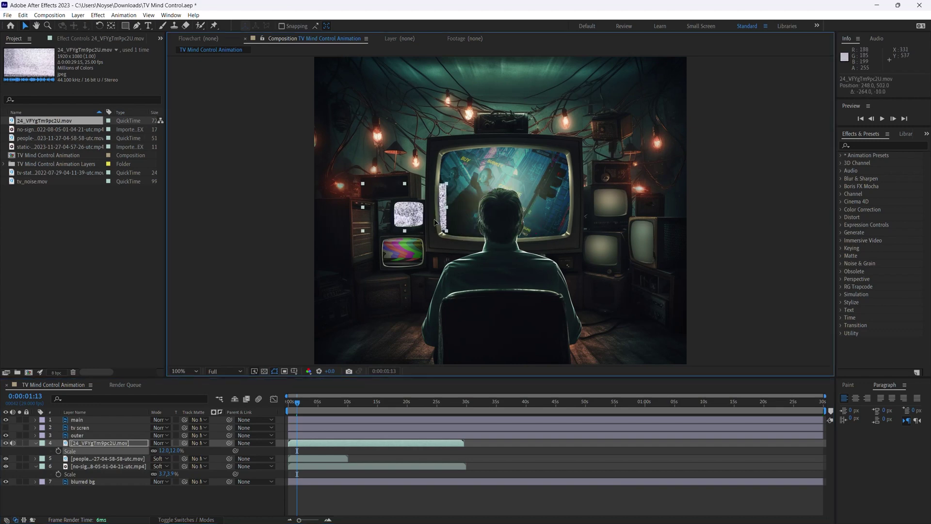
Set the 24_VFYgTm9pc2U clip's scale to 8% and align it behind the upper-left small TV's screen.
{"action": "left_click", "coordinate": [165, 451]}
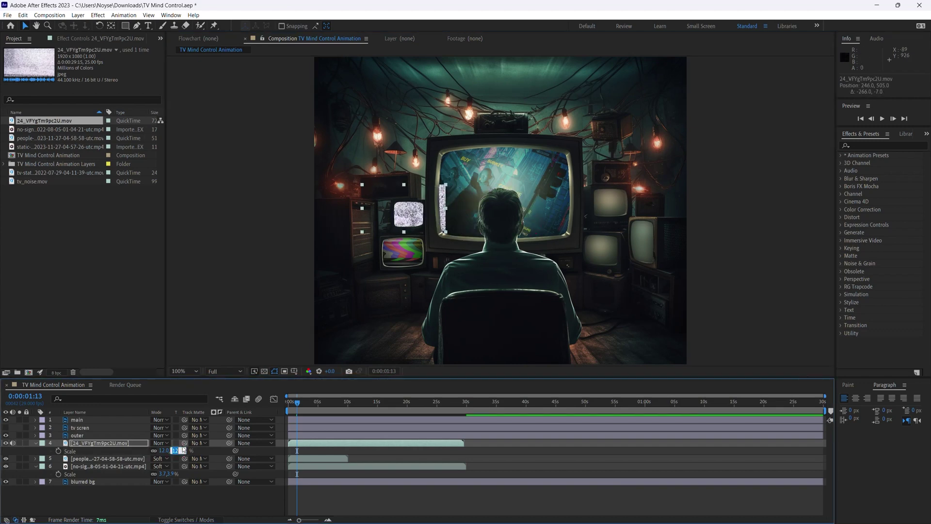
{"action": "type", "text": "8"}
{"action": "key", "text": "Return"}
{"action": "left_click_drag", "start_coordinate": [415, 217], "coordinate": [411, 223]}
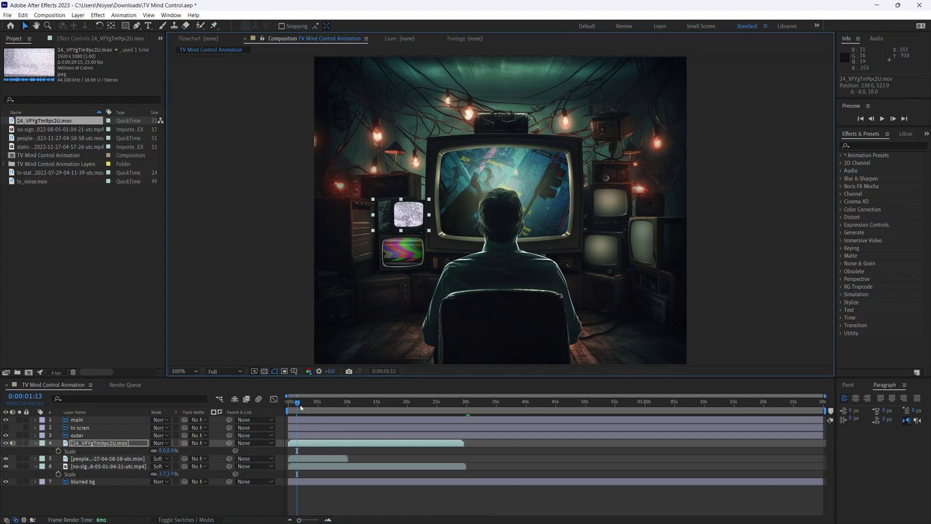
Preview the animation briefly and set the 24_VFYgTm9pc2U clip's blending mode to Soft Light.
{"action": "key", "text": "space"}
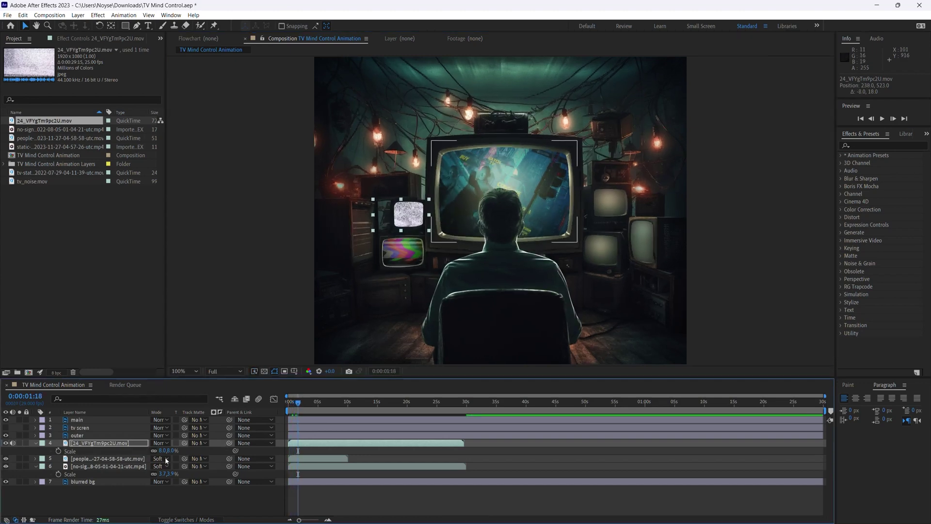
{"action": "left_click", "coordinate": [165, 444]}
{"action": "left_click", "coordinate": [191, 234]}
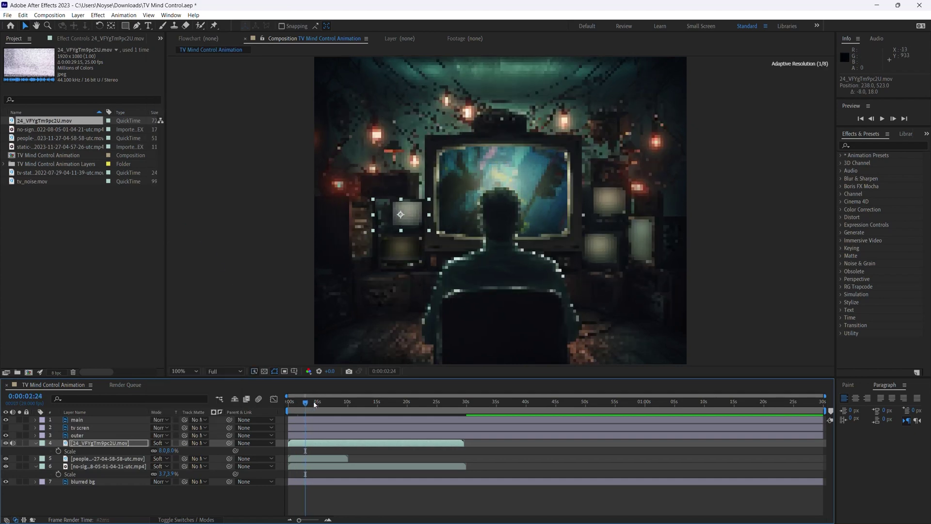
Check the remaining stock clips and place the static clip directly below outer in the layer stack.
{"action": "left_click", "coordinate": [58, 130]}
{"action": "left_click", "coordinate": [61, 138]}
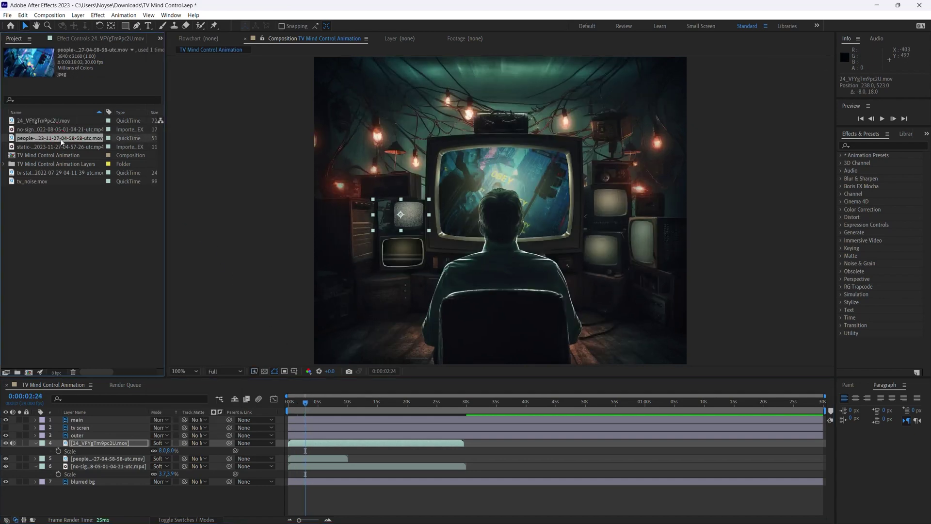
{"action": "left_click", "coordinate": [56, 147]}
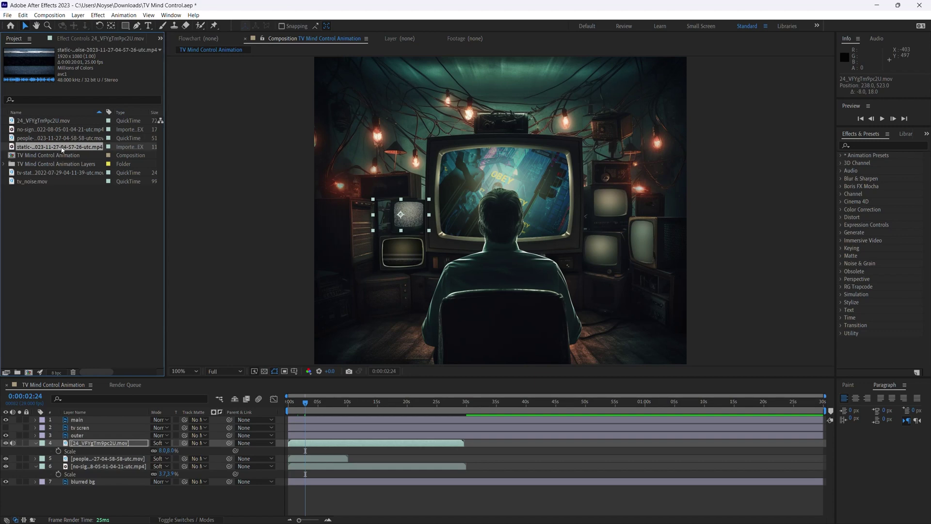
{"action": "left_click_drag", "start_coordinate": [56, 149], "coordinate": [117, 437]}
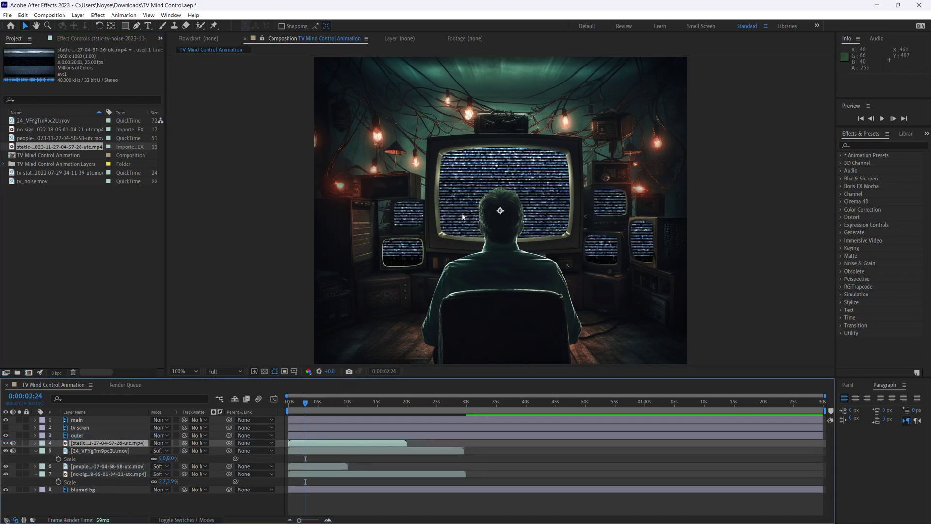
Scale the static clip to 20% width and about 25.7% height, and position it behind the large central TV's screen.
{"action": "key", "text": "s"}
{"action": "left_click_drag", "start_coordinate": [179, 451], "coordinate": [145, 447]}
{"action": "left_click_drag", "start_coordinate": [530, 215], "coordinate": [534, 202]}
{"action": "left_click", "coordinate": [174, 450]}
{"action": "type", "text": "20"}
{"action": "key", "text": "Return"}
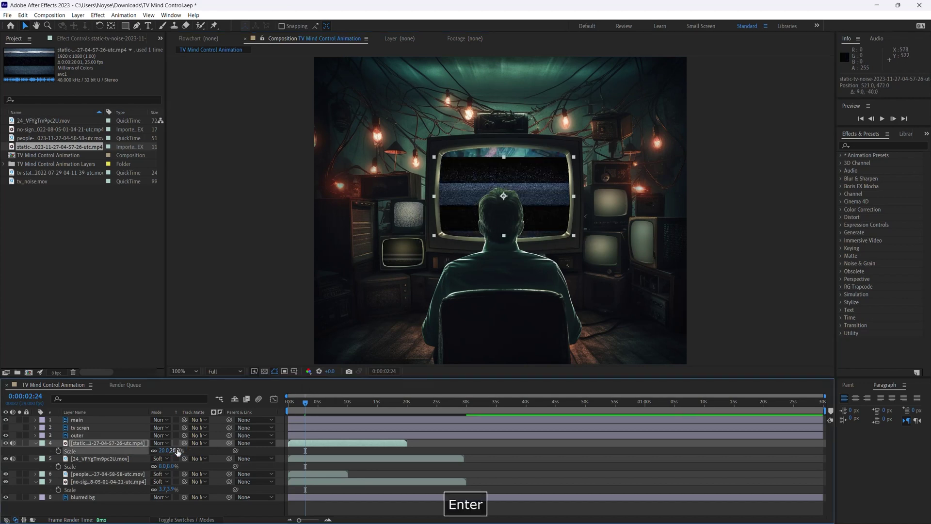
{"action": "left_click_drag", "start_coordinate": [539, 194], "coordinate": [539, 179]}
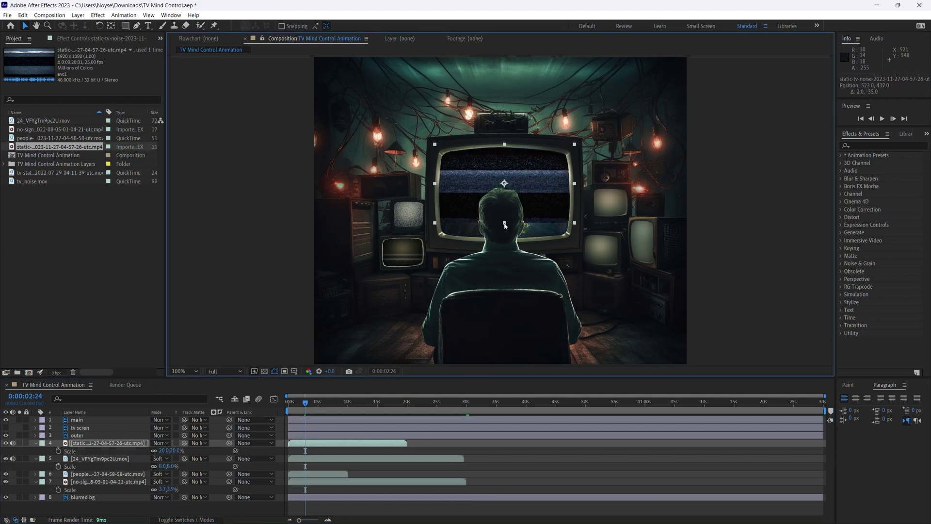
{"action": "left_click_drag", "start_coordinate": [504, 225], "coordinate": [527, 215]}
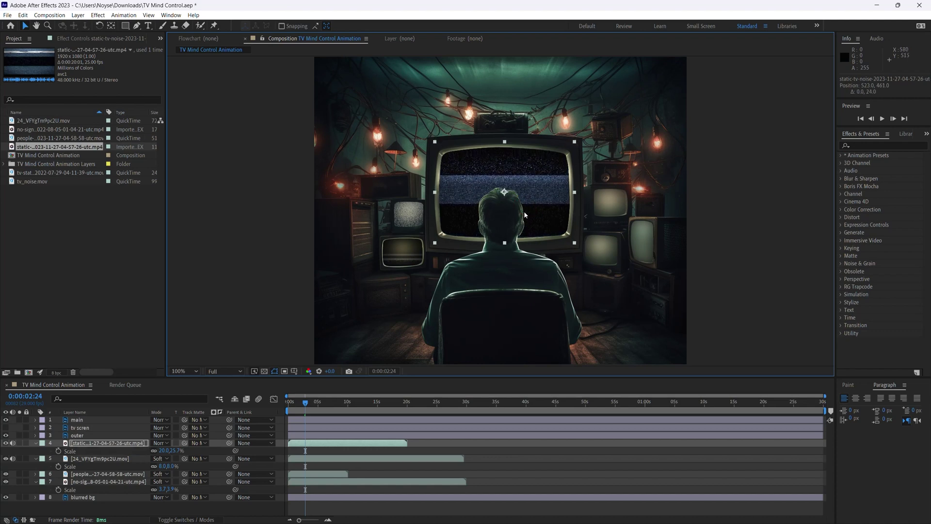
Try the Soft Light blending mode on the static clip and preview the animation.
{"action": "key", "text": "space"}
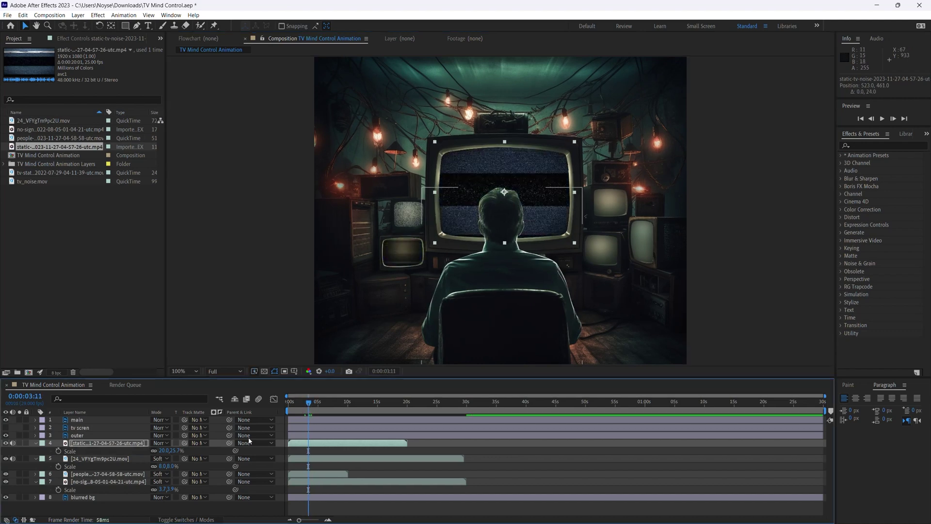
{"action": "left_click", "coordinate": [168, 442]}
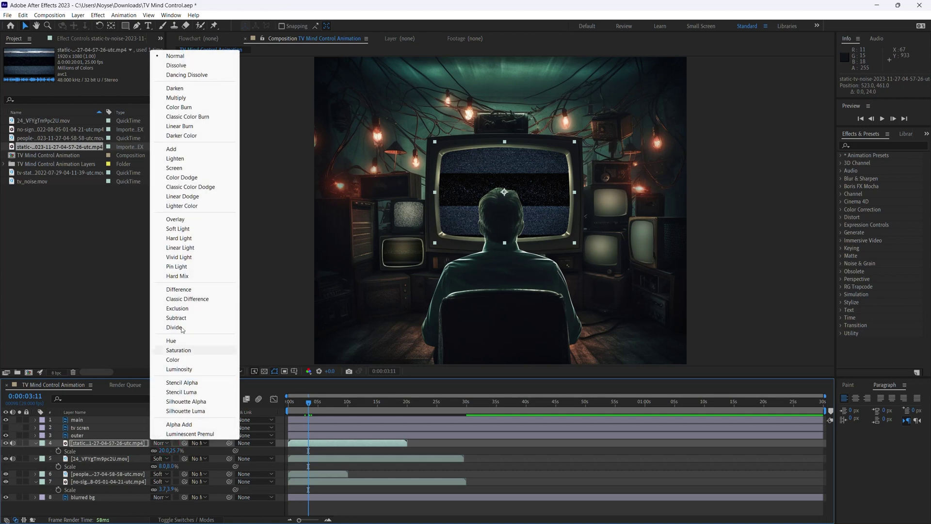
{"action": "left_click", "coordinate": [193, 232]}
{"action": "key", "text": "space"}
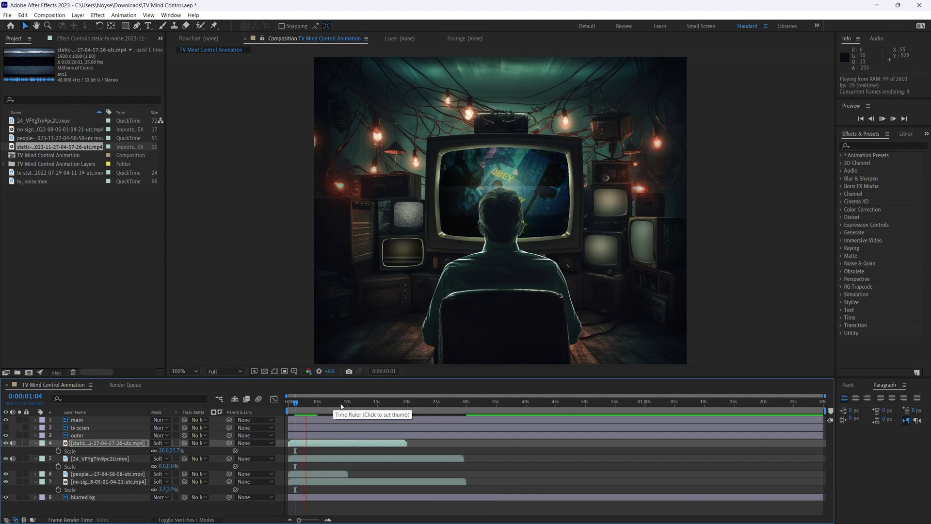
{"action": "key", "text": "space"}
Set the static clip's blending mode to Color Dodge, preview the animation from the start, and save the project.
{"action": "left_click", "coordinate": [165, 443]}
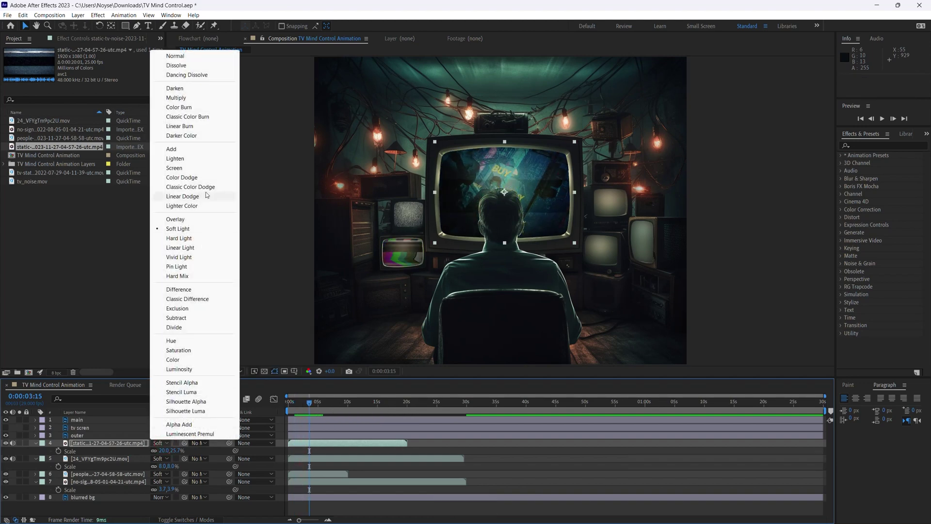
{"action": "left_click", "coordinate": [202, 177]}
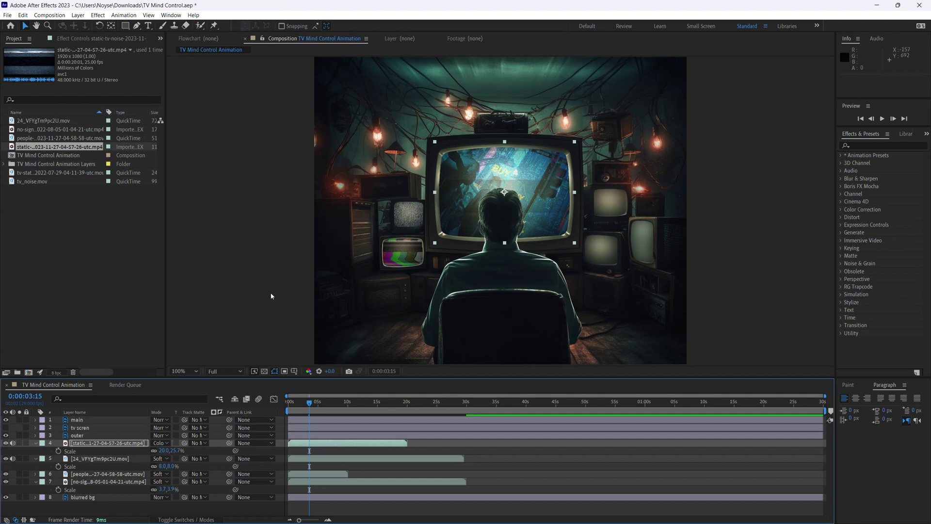
{"action": "left_click_drag", "start_coordinate": [311, 404], "coordinate": [275, 404]}
{"action": "key", "text": "space"}
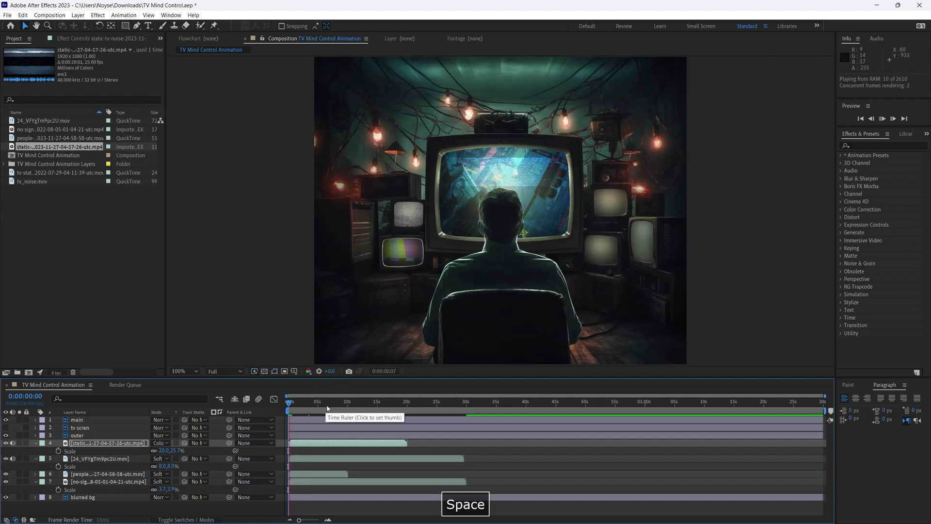
{"action": "key", "text": "space"}
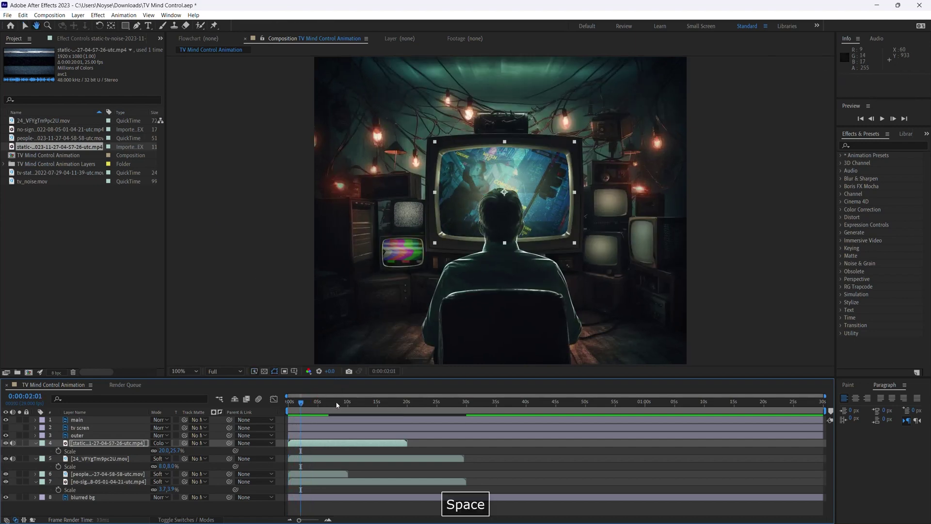
{"action": "key", "text": "ctrl+s"}
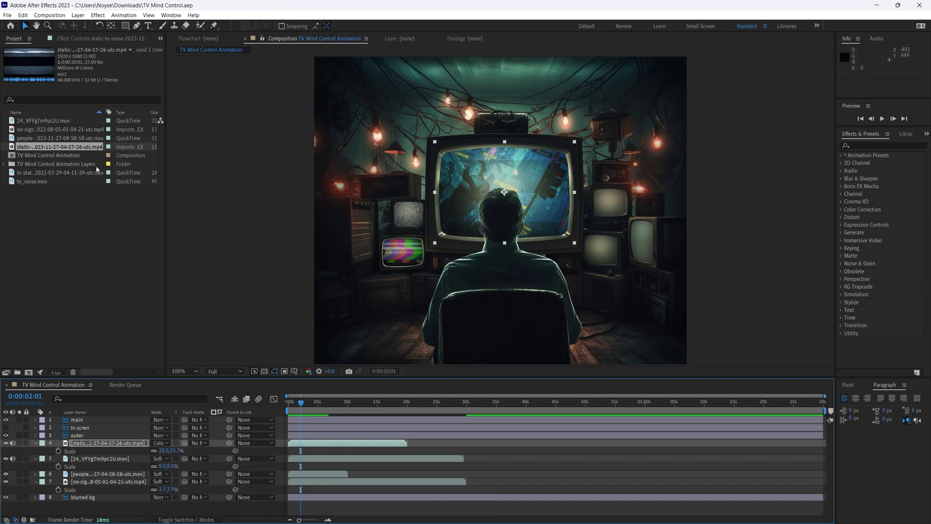
Place the tv-static clip directly below outer, scale it to 3.6% by 15%, and position it behind the far-right tall TV's screen.
{"action": "left_click", "coordinate": [58, 172]}
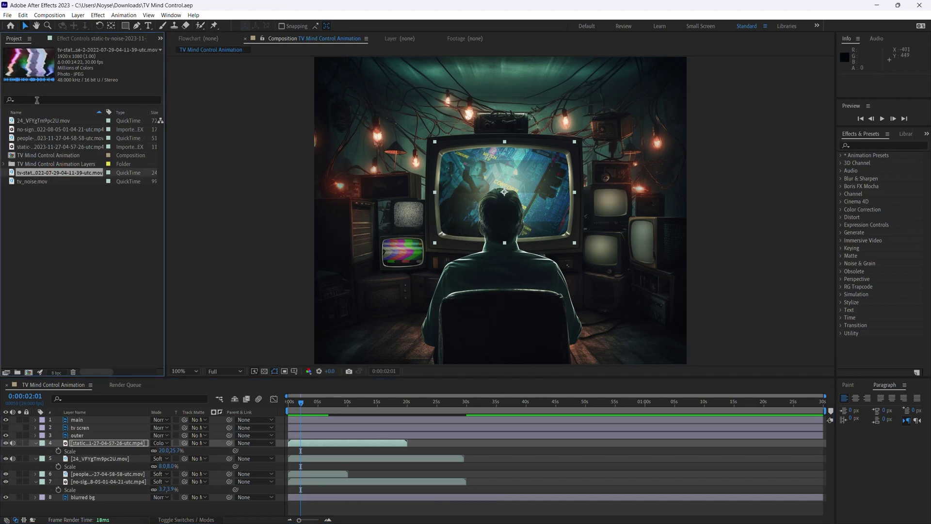
{"action": "left_click", "coordinate": [53, 183]}
{"action": "left_click", "coordinate": [51, 174]}
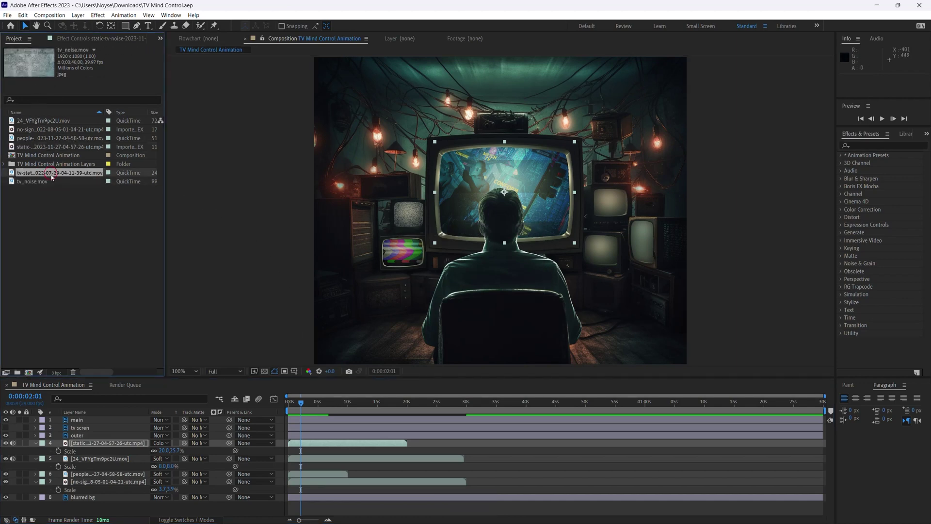
{"action": "left_click_drag", "start_coordinate": [58, 176], "coordinate": [124, 446]}
{"action": "key", "text": "s"}
{"action": "mouse_move", "coordinate": [531, 216]}
{"action": "left_mouse_down"}
{"action": "mouse_move", "coordinate": [710, 251]}
{"action": "mouse_move", "coordinate": [645, 256]}
{"action": "mouse_move", "coordinate": [661, 243]}
{"action": "mouse_move", "coordinate": [639, 256]}
{"action": "left_mouse_up"}
{"action": "left_click", "coordinate": [733, 246]}
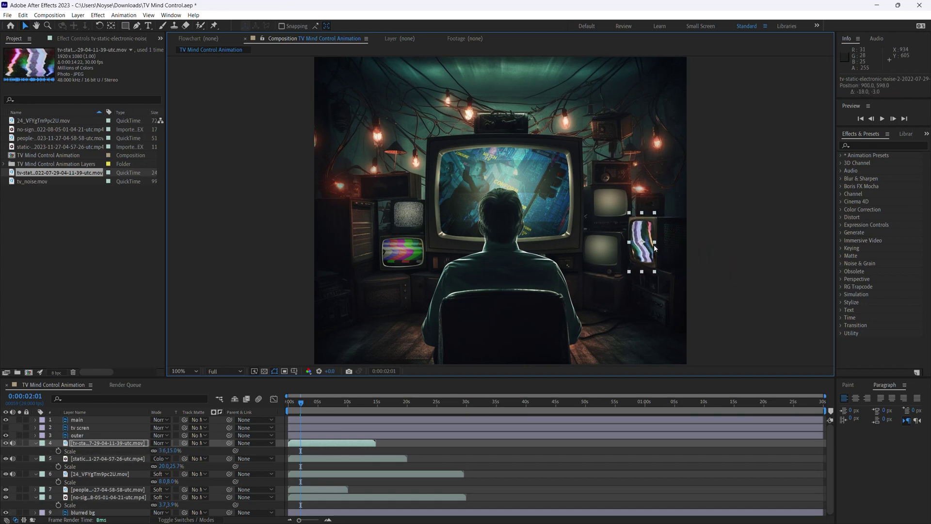
Set the tv-static clip's blending mode to Soft Light and save the project.
{"action": "left_click_drag", "start_coordinate": [302, 403], "coordinate": [303, 406]}
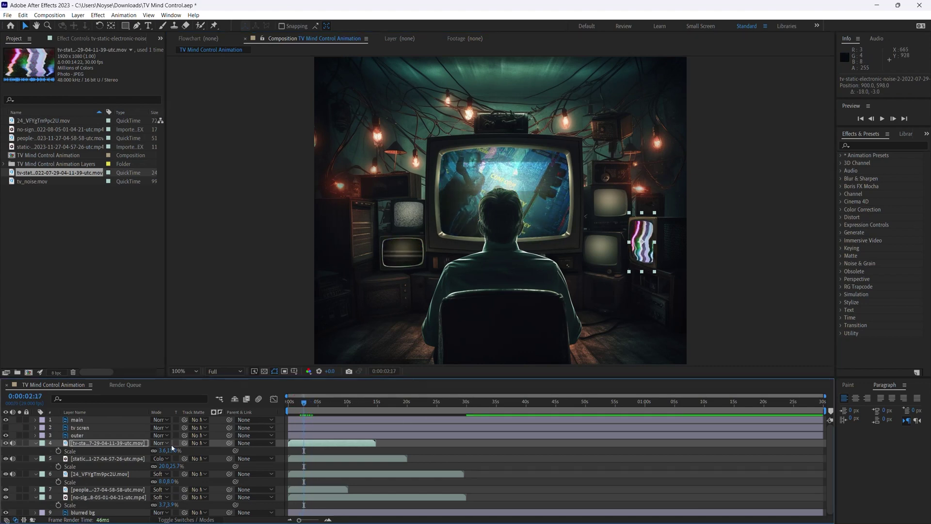
{"action": "left_click", "coordinate": [167, 442]}
{"action": "left_click", "coordinate": [177, 228]}
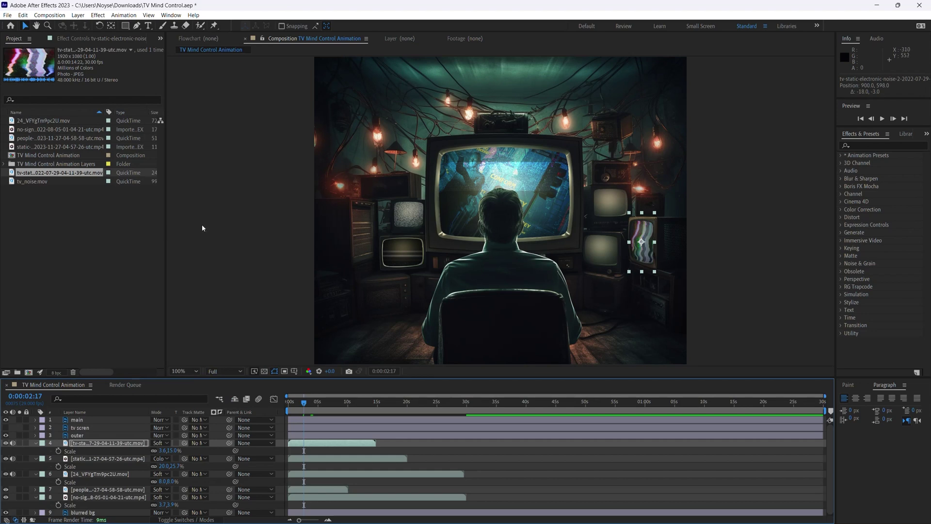
{"action": "key", "text": "ctrl+s"}
Add tv_noise.mov to the composition, scale it to 13%, and place it directly above blurred bg in the layer stack.
{"action": "left_click", "coordinate": [56, 181]}
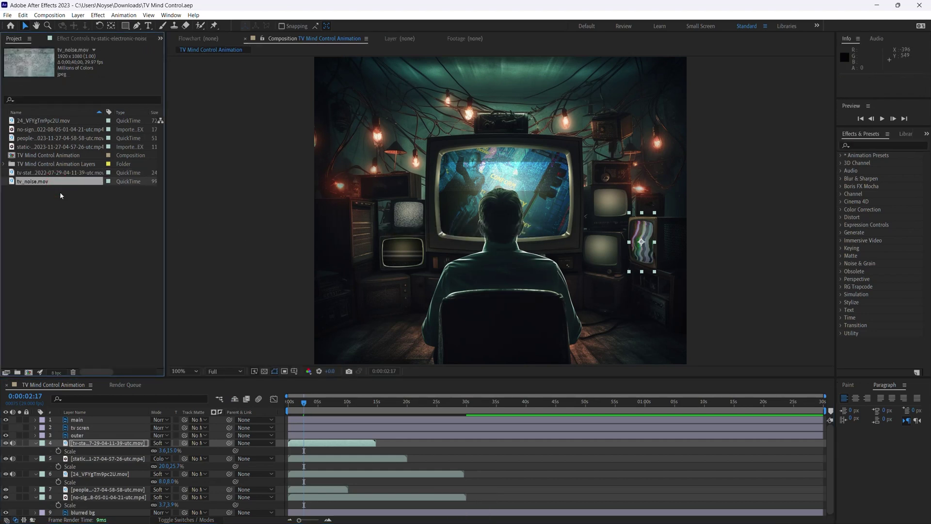
{"action": "left_click_drag", "start_coordinate": [62, 187], "coordinate": [473, 222]}
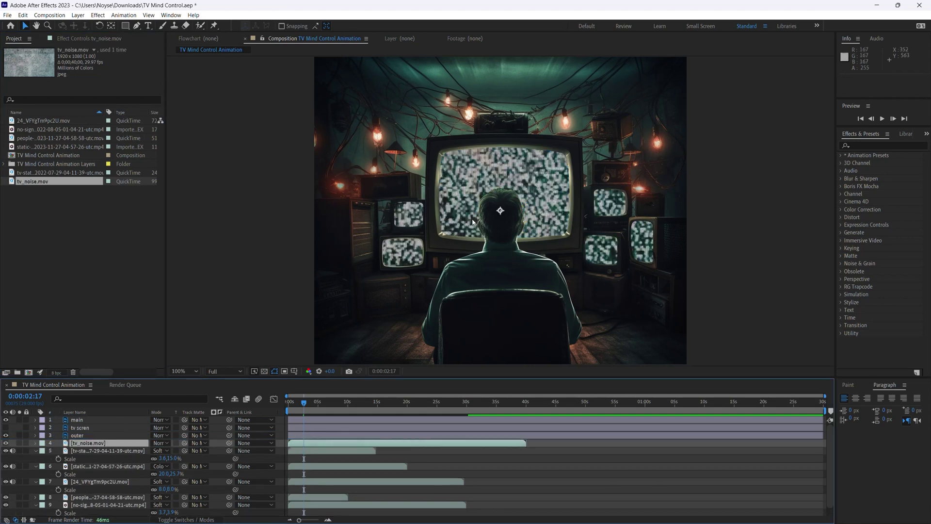
{"action": "key", "text": "s"}
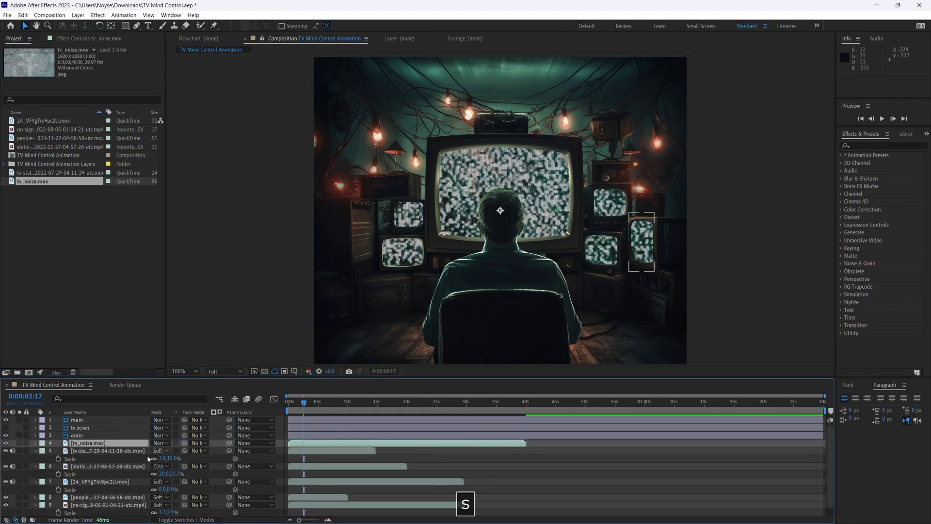
{"action": "left_click_drag", "start_coordinate": [161, 450], "coordinate": [118, 443]}
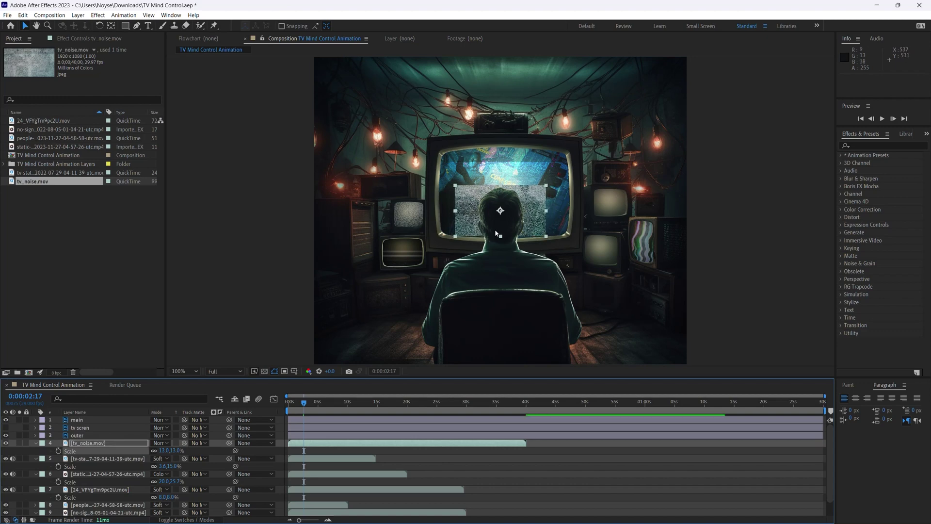
{"action": "left_click_drag", "start_coordinate": [276, 376], "coordinate": [276, 313]}
{"action": "left_click_drag", "start_coordinate": [97, 378], "coordinate": [129, 453]}
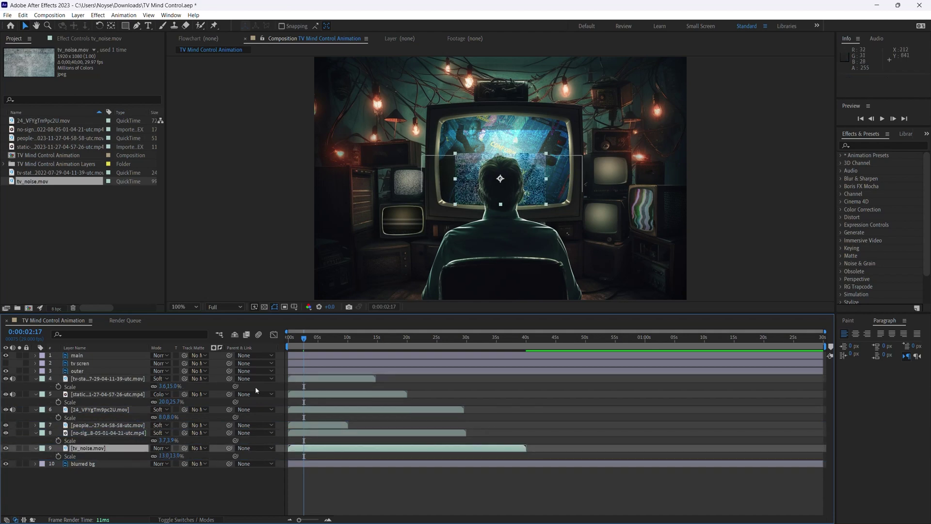
Scale the tv_noise clip to 6.5% by 8.7% and position it behind the upper-right small TV's screen.
{"action": "left_click", "coordinate": [136, 448]}
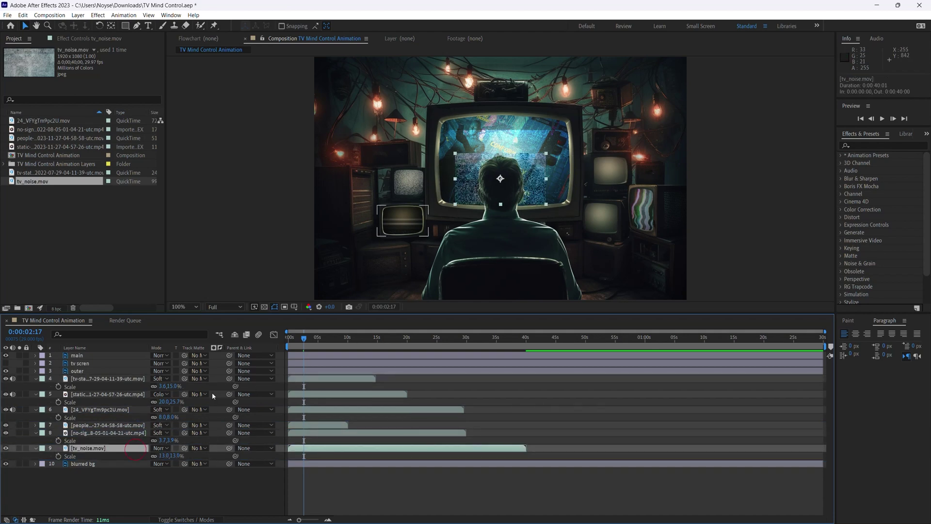
{"action": "left_click_drag", "start_coordinate": [522, 180], "coordinate": [634, 181]}
{"action": "left_click_drag", "start_coordinate": [559, 203], "coordinate": [602, 182]}
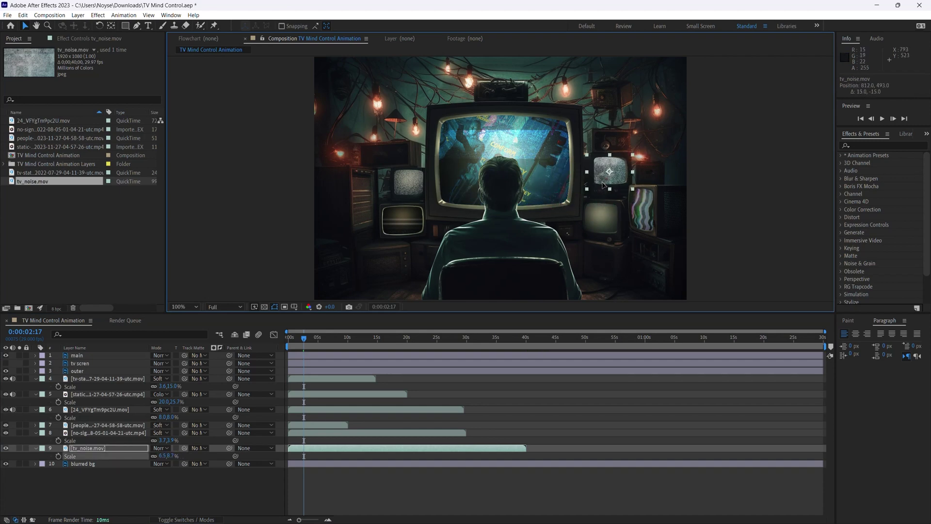
Duplicate the tv_noise layer and position the copy behind the lower-right small TV's screen.
{"action": "left_click", "coordinate": [129, 445]}
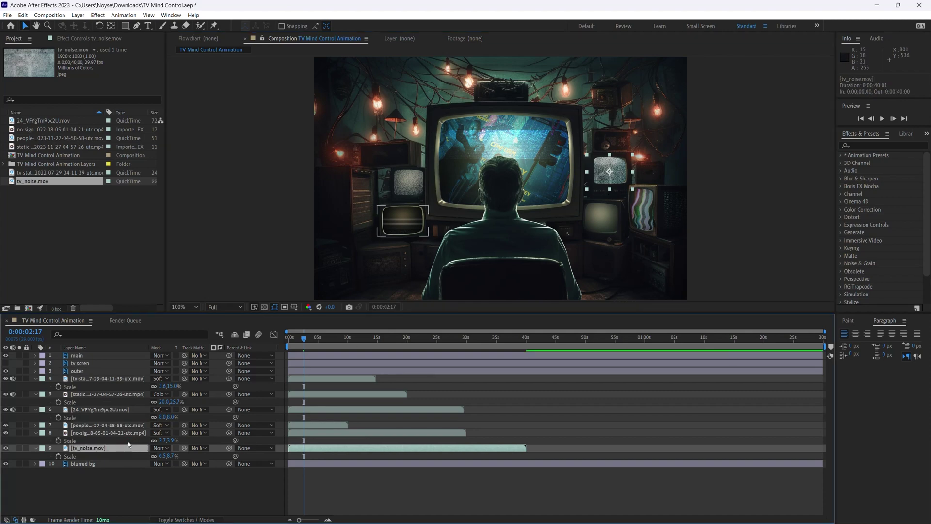
{"action": "key", "text": "ctrl+d"}
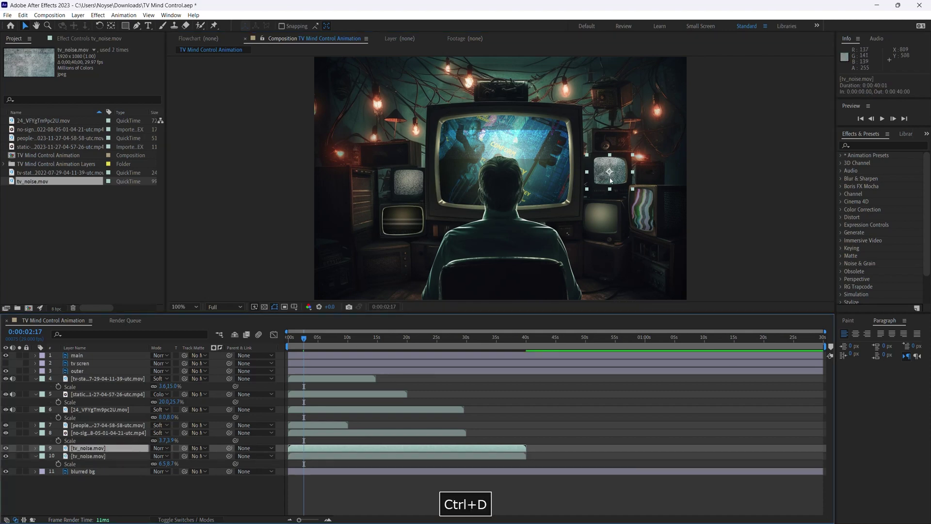
{"action": "left_click_drag", "start_coordinate": [611, 180], "coordinate": [609, 224]}
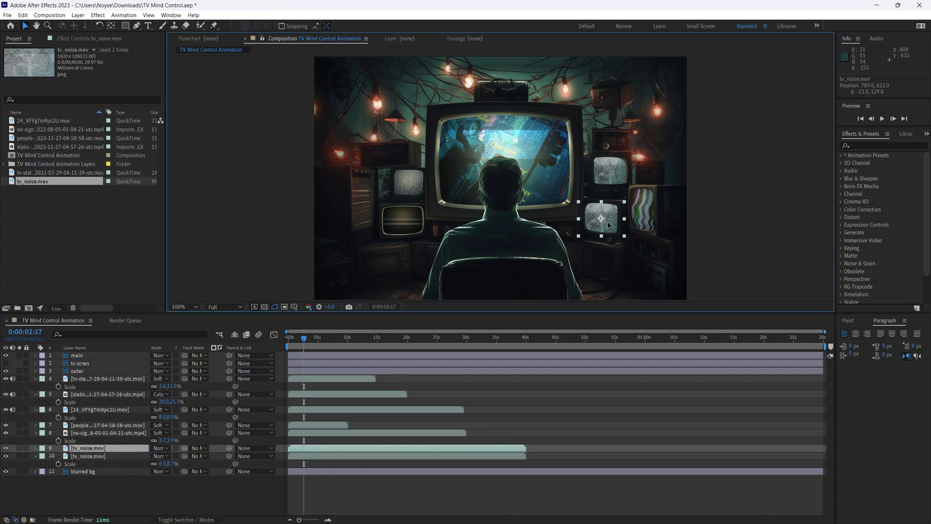
{"action": "key", "text": "Return"}
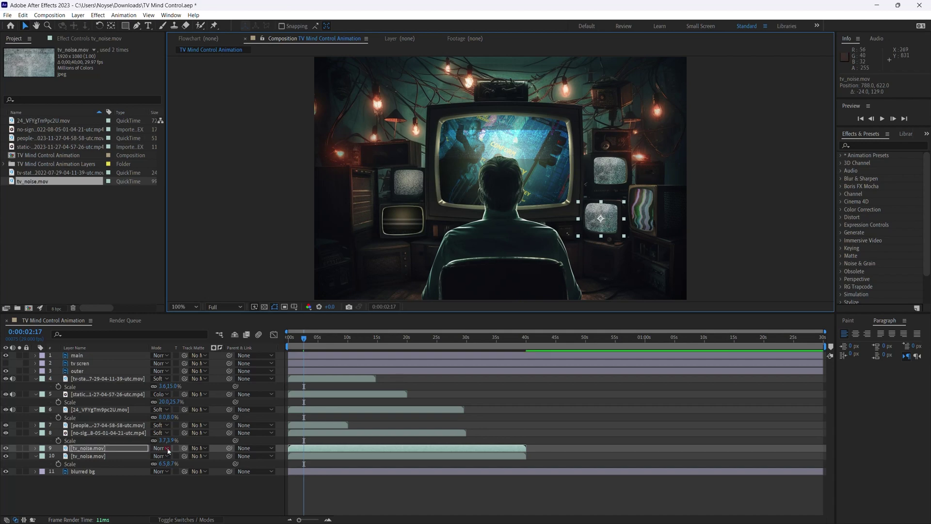
Set both tv_noise layers' blending mode to Soft Light and preview the animation from the start.
{"action": "left_click", "coordinate": [161, 448]}
{"action": "left_click", "coordinate": [193, 234]}
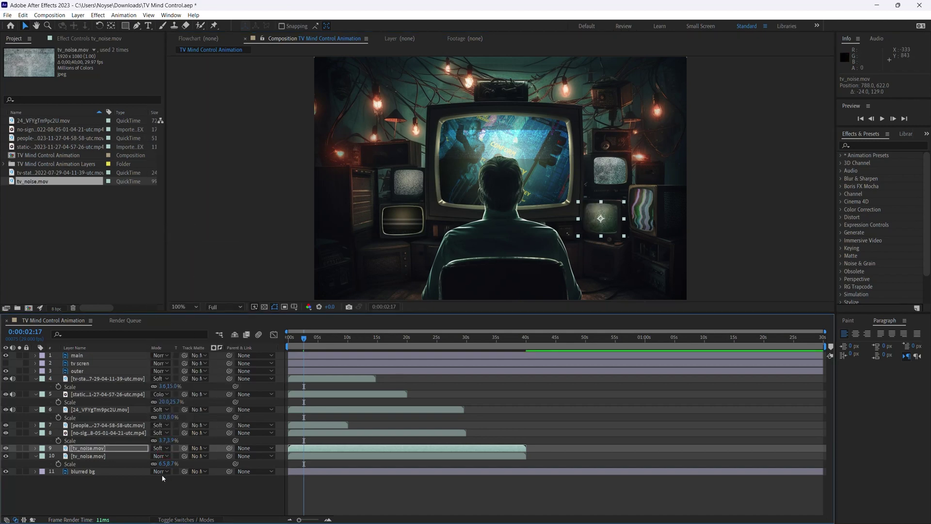
{"action": "left_click", "coordinate": [169, 455]}
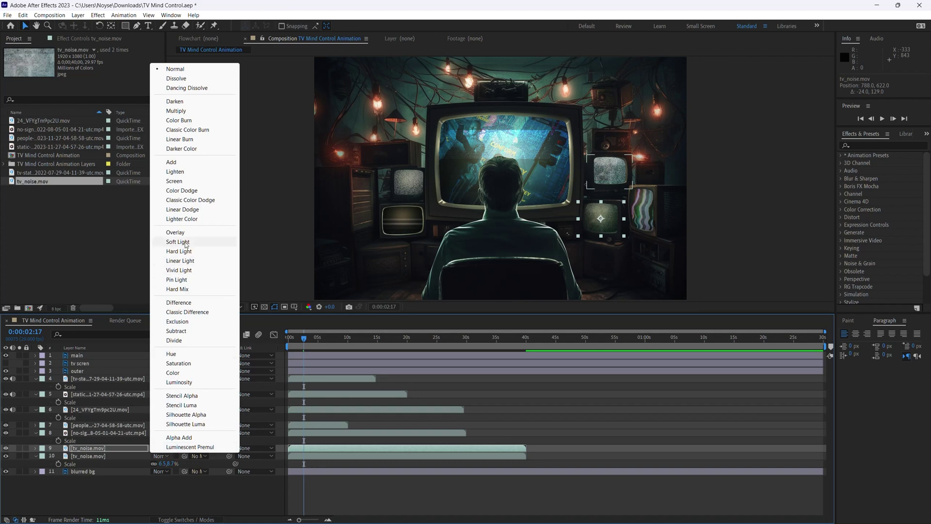
{"action": "left_click", "coordinate": [192, 240]}
{"action": "left_click_drag", "start_coordinate": [306, 343], "coordinate": [290, 340]}
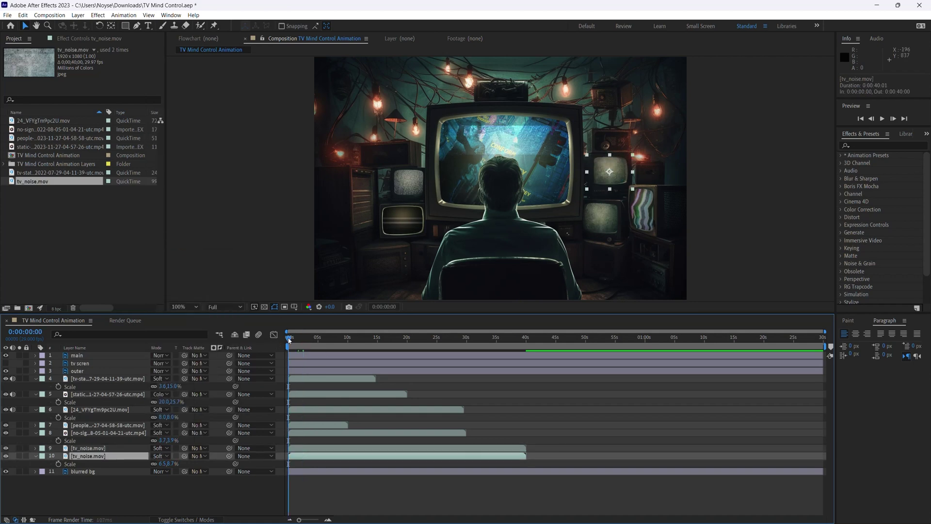
{"action": "key", "text": "space"}
{"action": "left_click", "coordinate": [12, 379]}
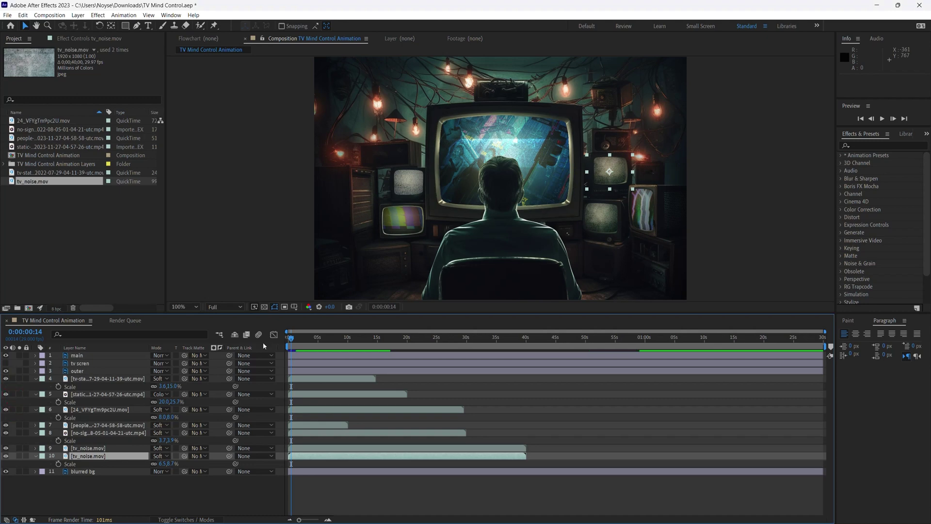
{"action": "left_click_drag", "start_coordinate": [290, 342], "coordinate": [299, 343]}
{"action": "key", "text": "space"}
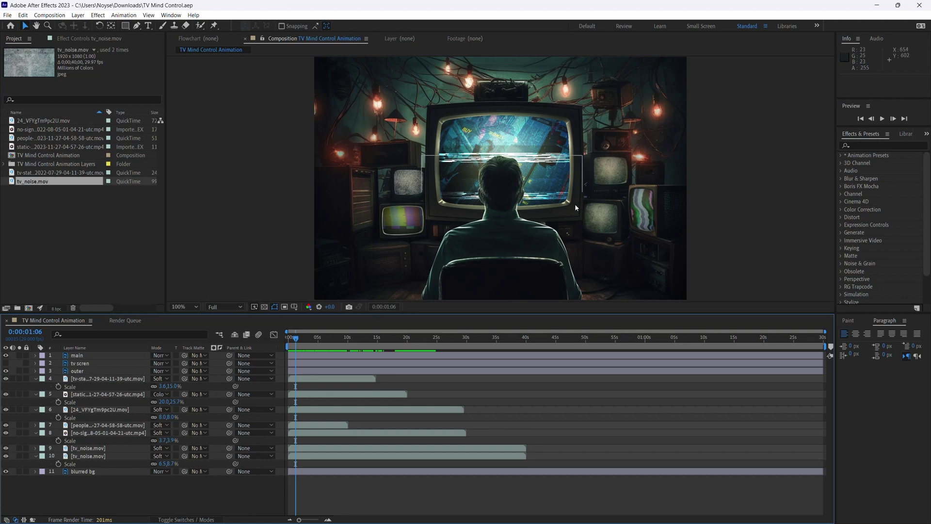
Briefly hide and restore the upper tv_noise layer and the no-signal layer to identify which TV screens they fill.
{"action": "left_click", "coordinate": [189, 387]}
{"action": "left_click", "coordinate": [407, 226]}
{"action": "left_click", "coordinate": [5, 448]}
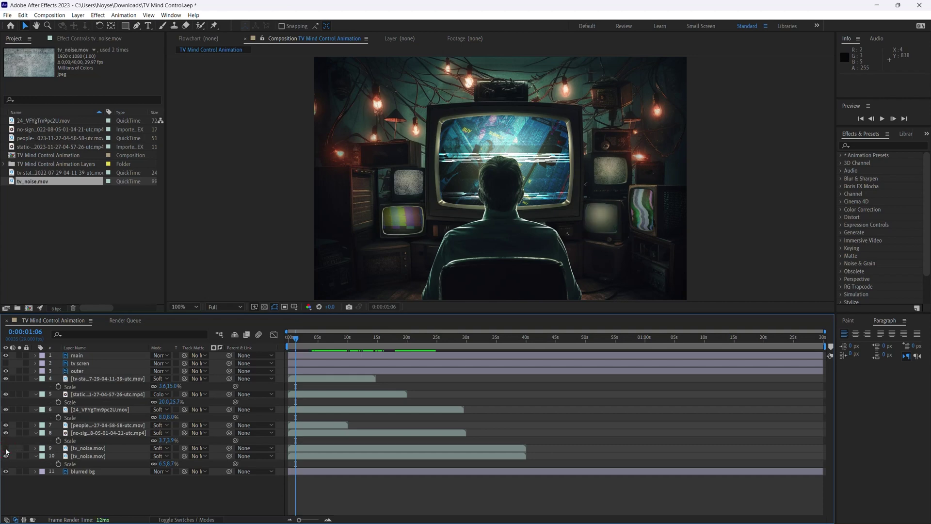
{"action": "left_click", "coordinate": [6, 448]}
{"action": "left_click", "coordinate": [6, 433]}
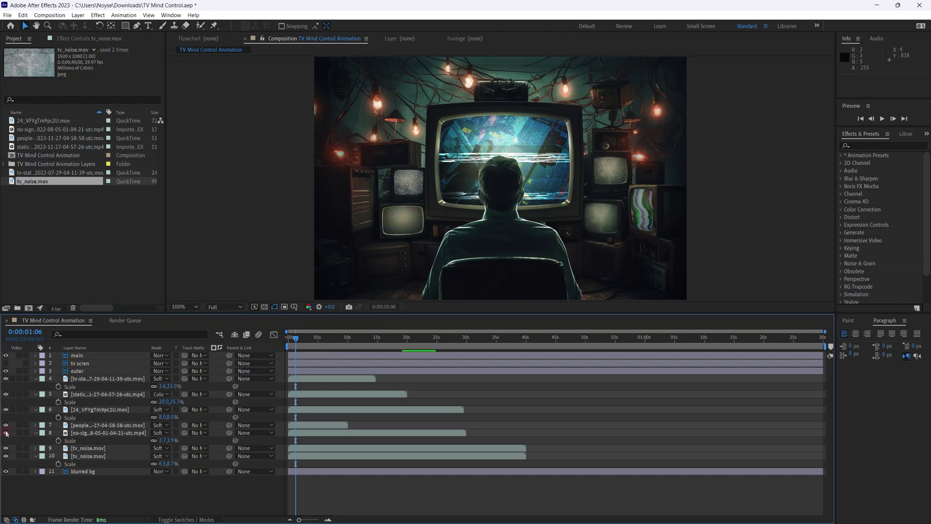
{"action": "left_click", "coordinate": [77, 434]}
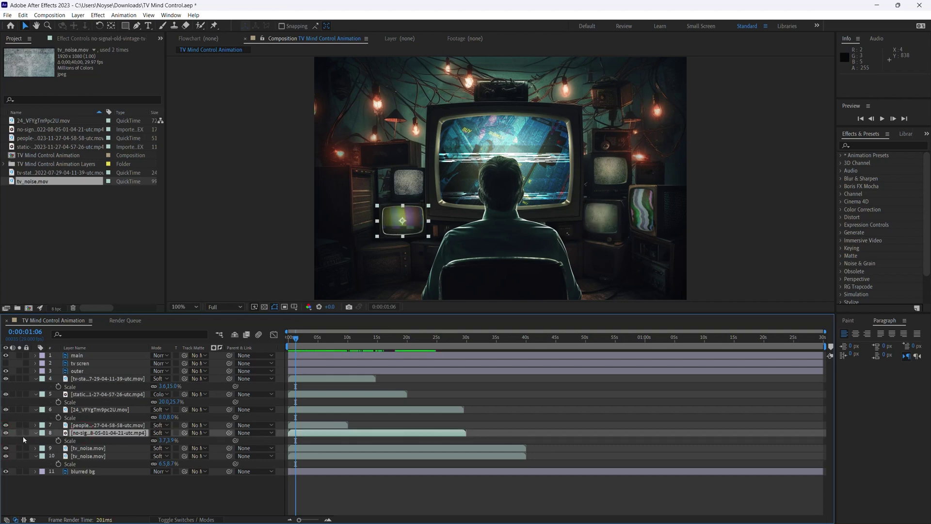
{"action": "left_click", "coordinate": [5, 432]}
Duplicate the no-signal clip, position the copy behind the upper-right small TV's screen, and preview the animation from the start.
{"action": "key", "text": "ctrl+d"}
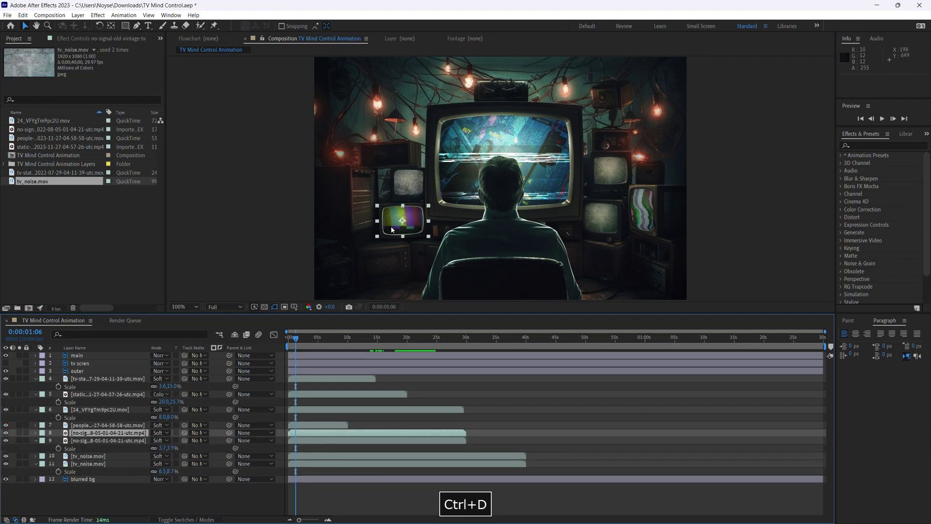
{"action": "left_click_drag", "start_coordinate": [403, 221], "coordinate": [615, 181]}
{"action": "left_click_drag", "start_coordinate": [300, 342], "coordinate": [279, 342]}
{"action": "key", "text": "space"}
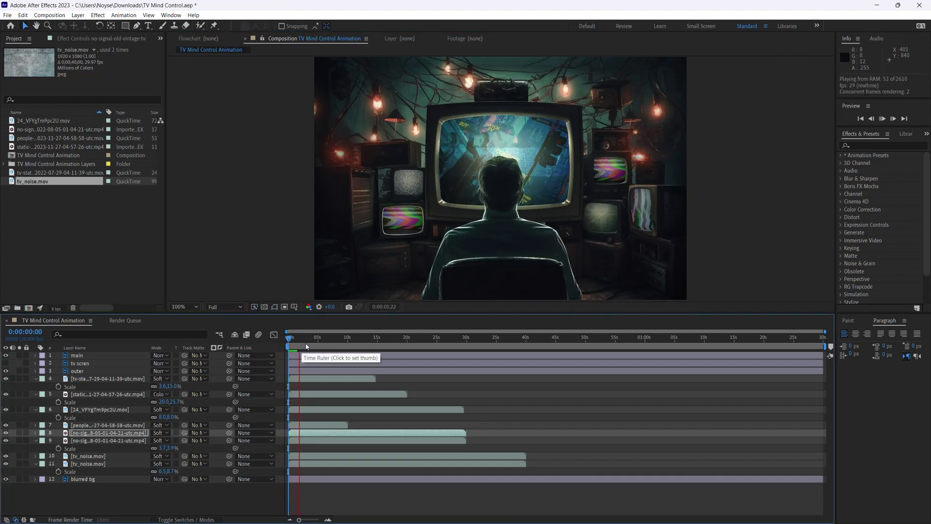
{"action": "key", "text": "space"}
{"action": "left_click_drag", "start_coordinate": [303, 341], "coordinate": [298, 341]}
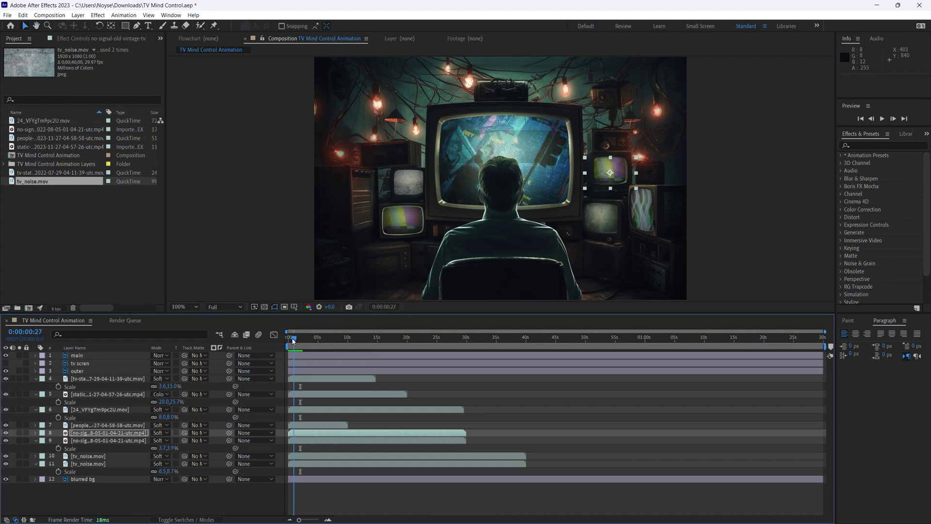
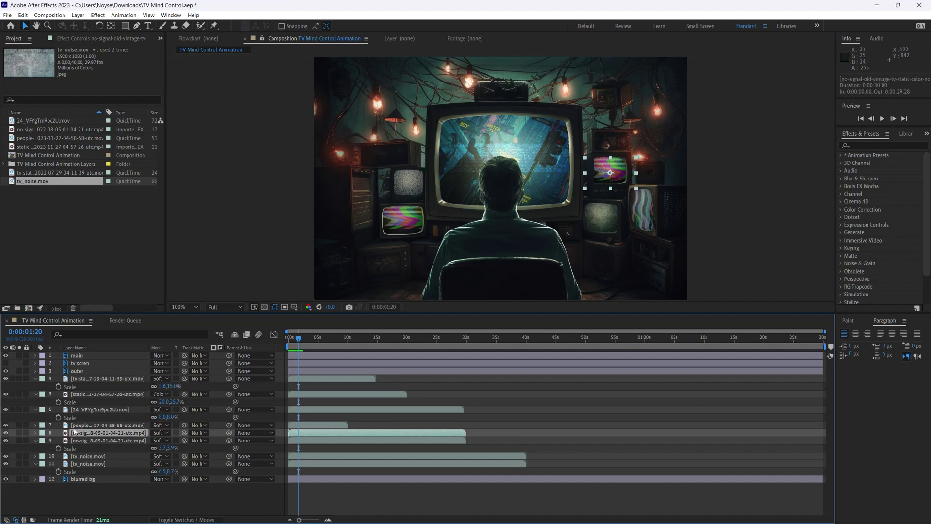
Delete the duplicated no-signal layer, then duplicate the 24_VFYgTm9pc2U.mov layer and position the copy over the upper-right small TV's screen.
{"action": "key", "text": "Delete"}
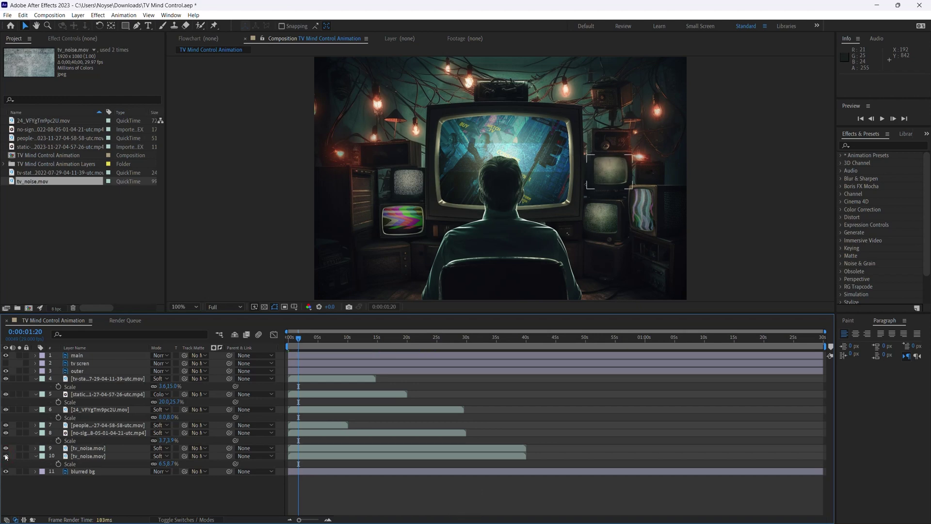
{"action": "left_click", "coordinate": [78, 409]}
{"action": "key", "text": "ctrl+d"}
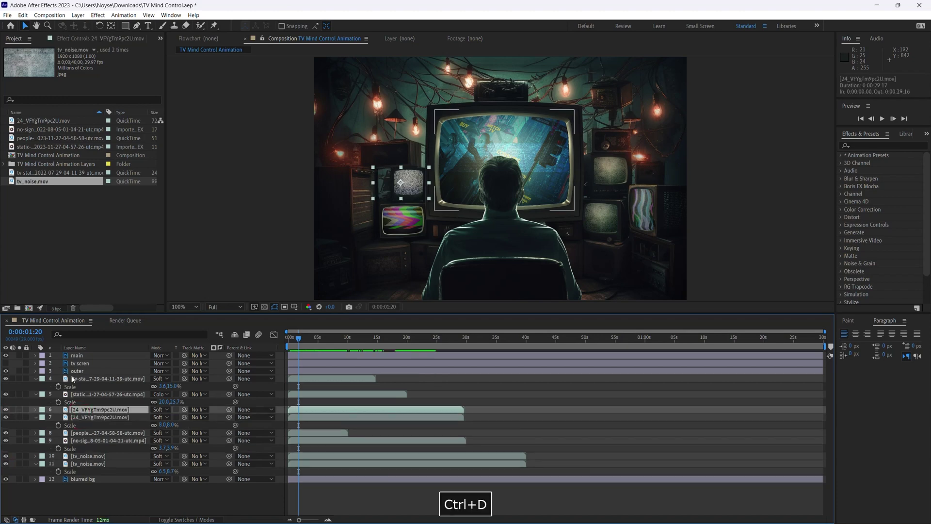
{"action": "left_click_drag", "start_coordinate": [419, 186], "coordinate": [630, 176]}
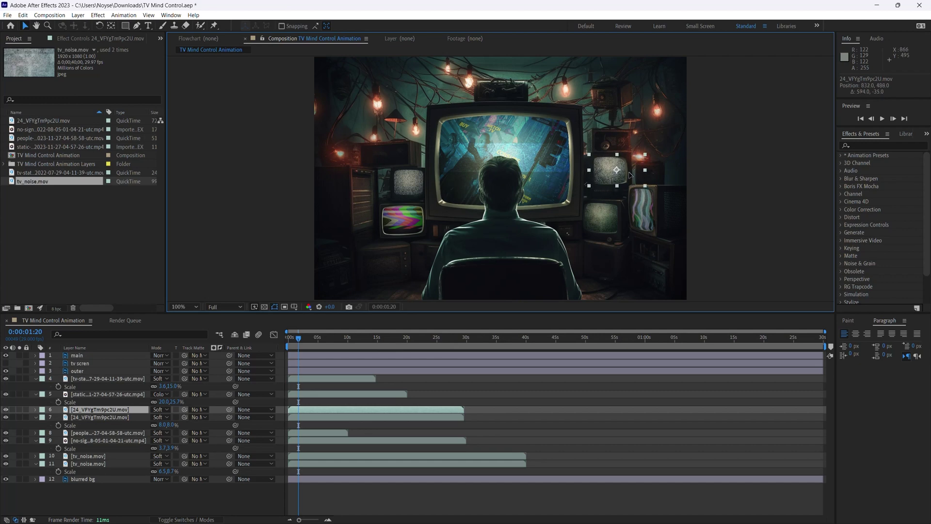
{"action": "left_click_drag", "start_coordinate": [627, 172], "coordinate": [627, 173]}
{"action": "key", "text": "Return"}
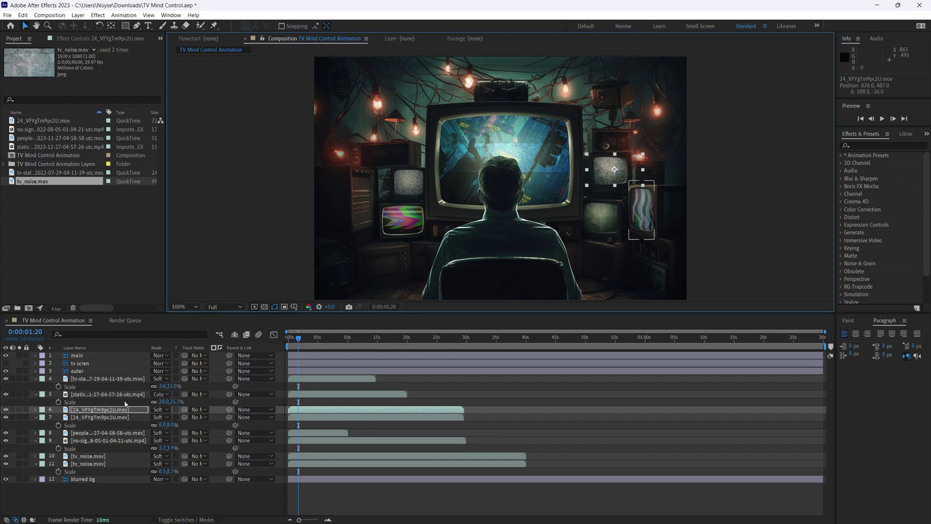
Move the new 24_VFYgTm9pc2U.mov copy below the no-signal layer, save the project, and scrub the animation to check it.
{"action": "left_click_drag", "start_coordinate": [115, 413], "coordinate": [123, 449]}
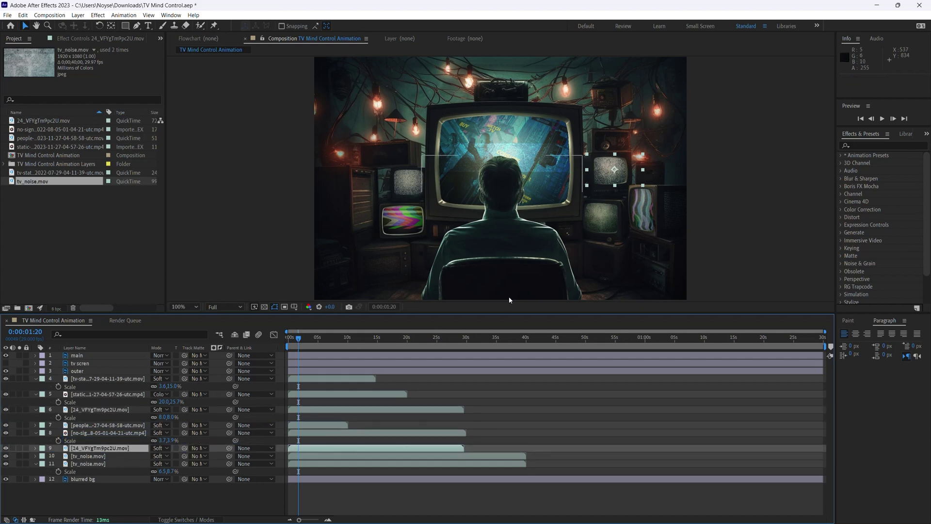
{"action": "key", "text": "ctrl+s"}
{"action": "key", "text": "F9"}
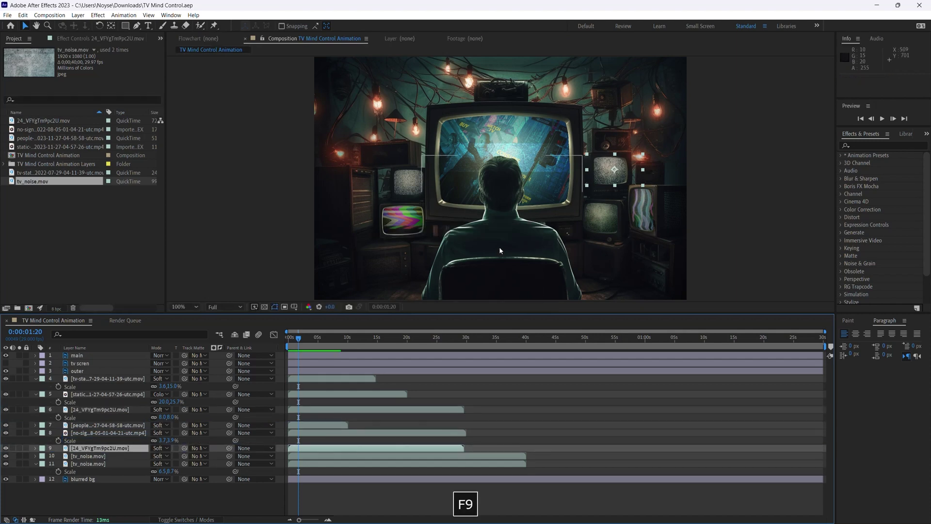
{"action": "left_click_drag", "start_coordinate": [304, 342], "coordinate": [300, 344]}
{"action": "key", "text": "ctrl+s"}
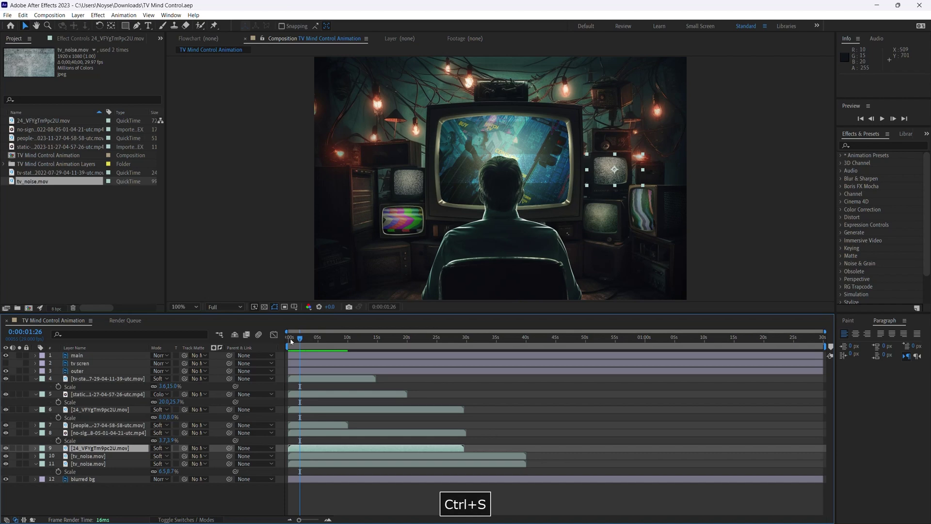
Try the Lighten blending mode on the outer layer and undo it.
{"action": "left_click", "coordinate": [87, 371]}
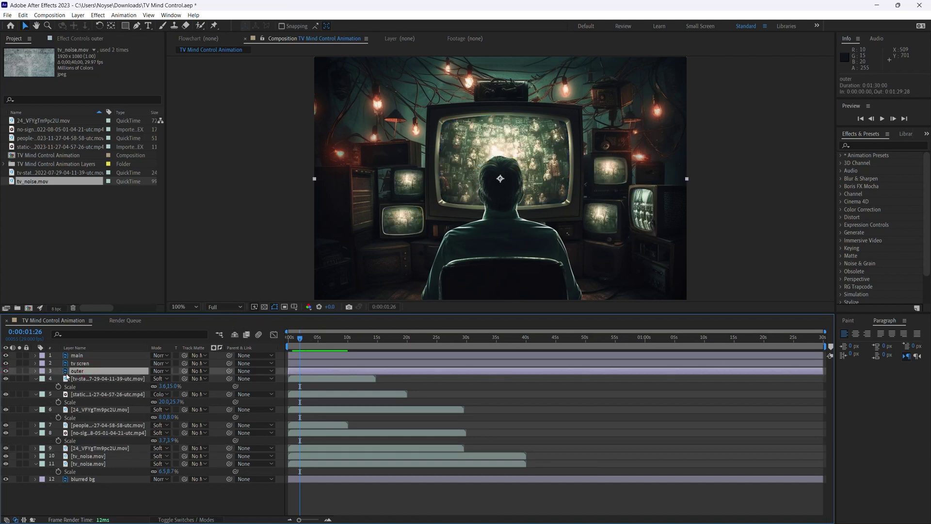
{"action": "left_click", "coordinate": [168, 373]}
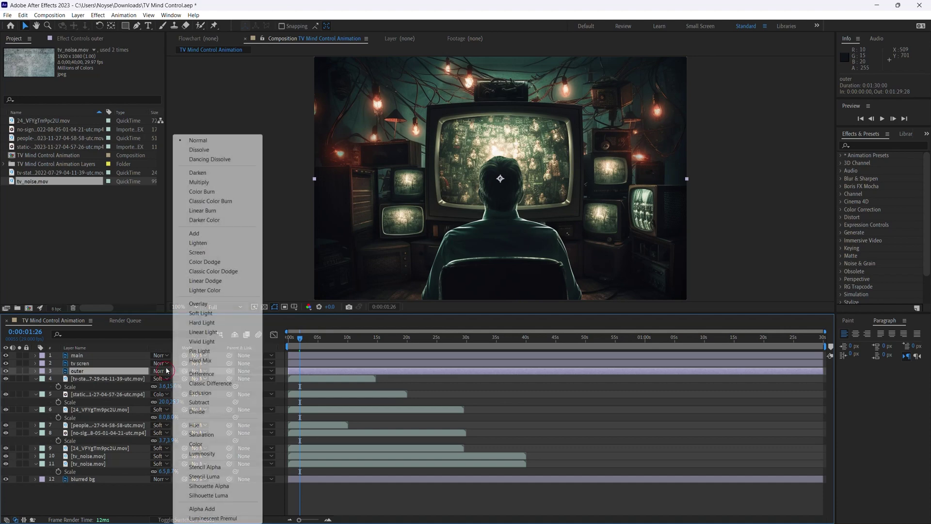
{"action": "left_click", "coordinate": [198, 242]}
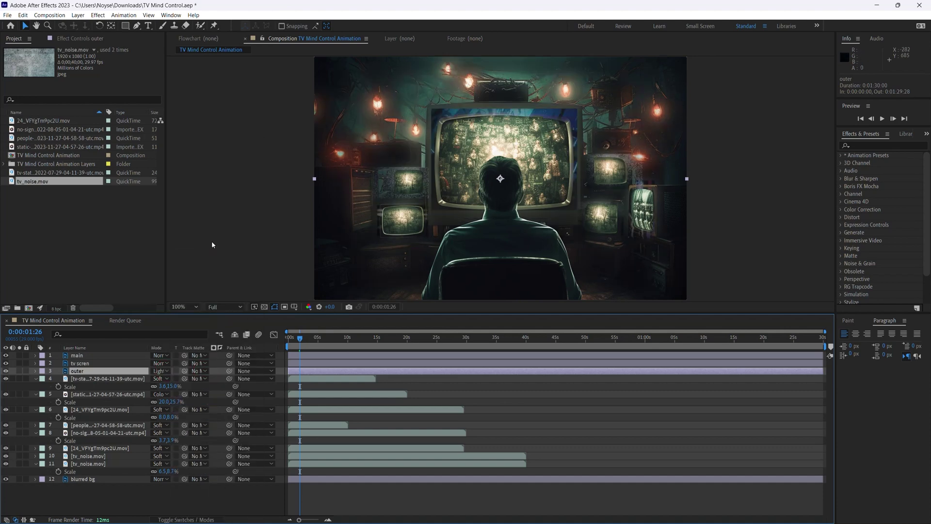
{"action": "key", "text": "ctrl+z"}
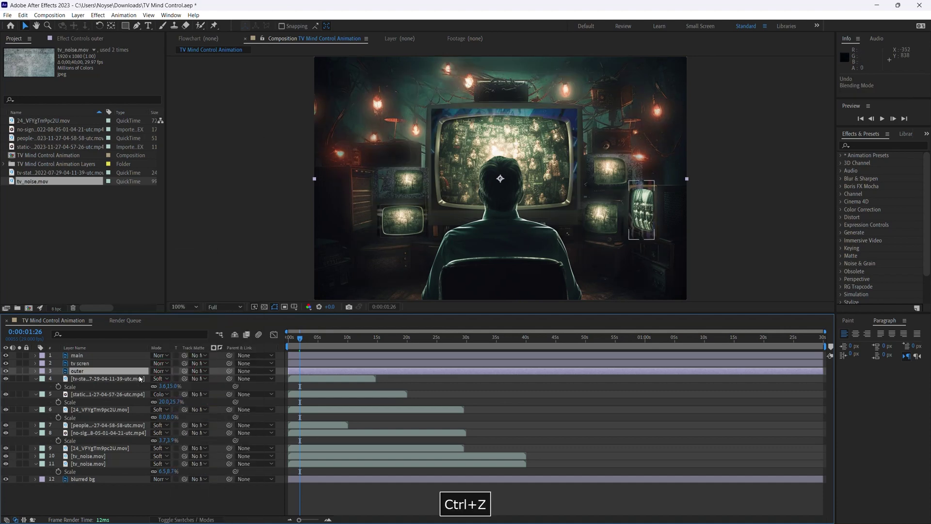
Try the Lighten blending mode on the tv scren layer and preview the animation.
{"action": "left_click", "coordinate": [145, 364]}
{"action": "left_click", "coordinate": [167, 366]}
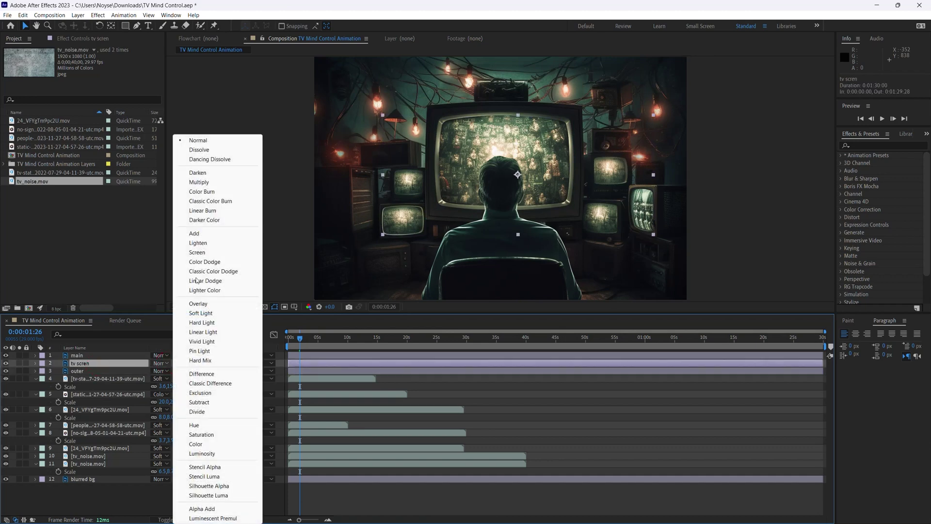
{"action": "left_click", "coordinate": [208, 243]}
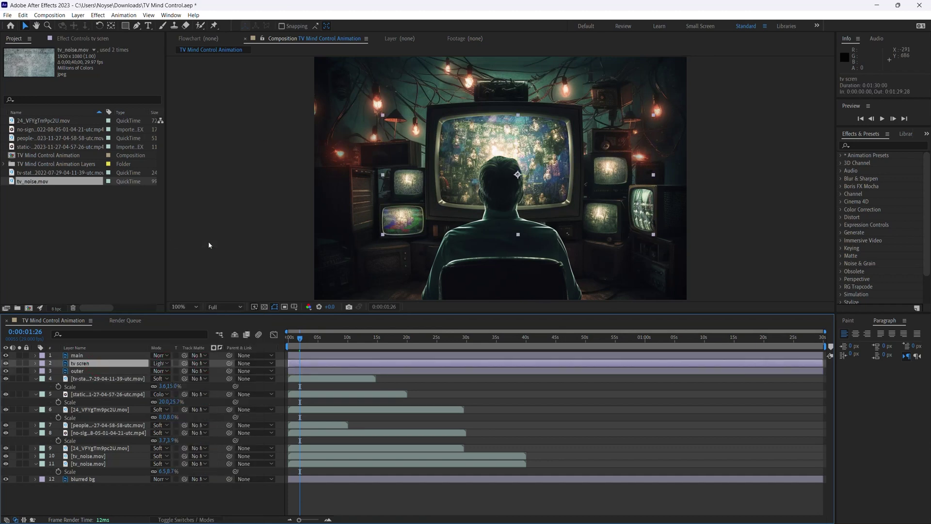
{"action": "key", "text": "space"}
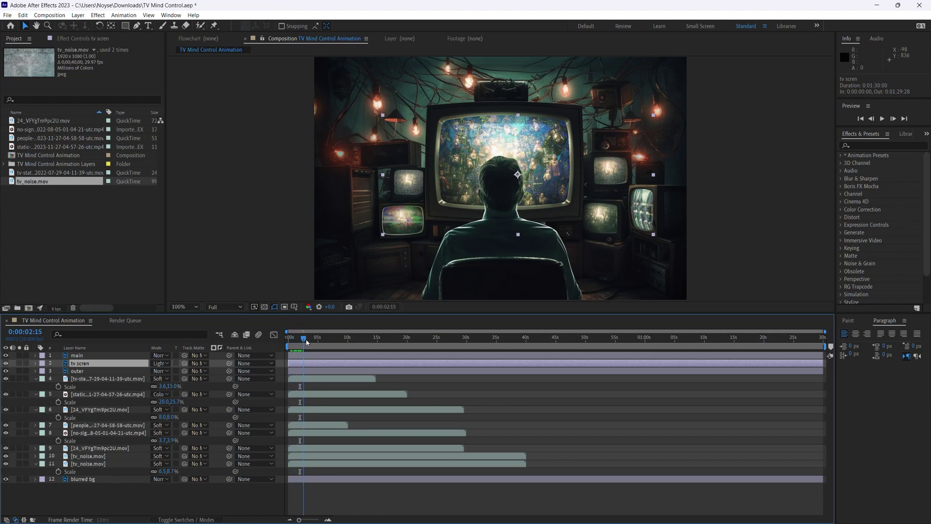
{"action": "key", "text": "space"}
Set the tv scren layer's blending mode to Soft Light and preview the animation from the start.
{"action": "left_click", "coordinate": [167, 363]}
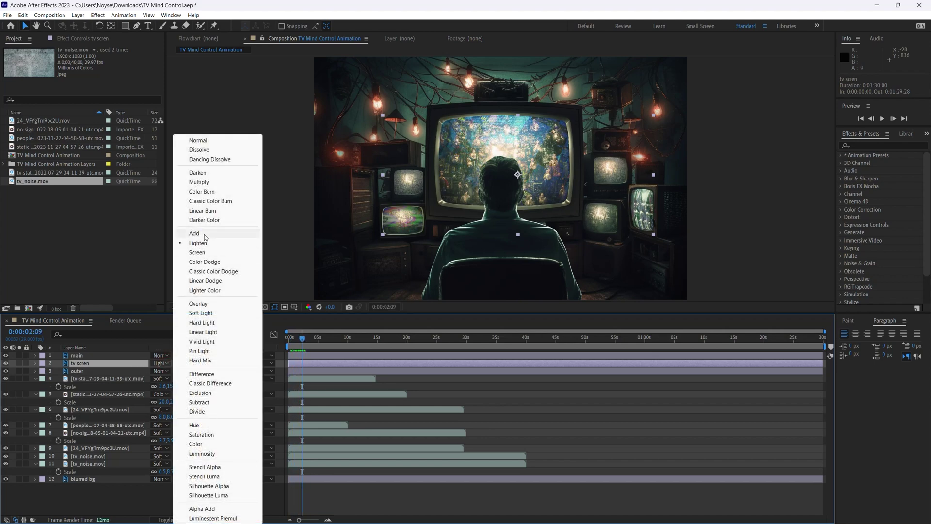
{"action": "left_click", "coordinate": [208, 312]}
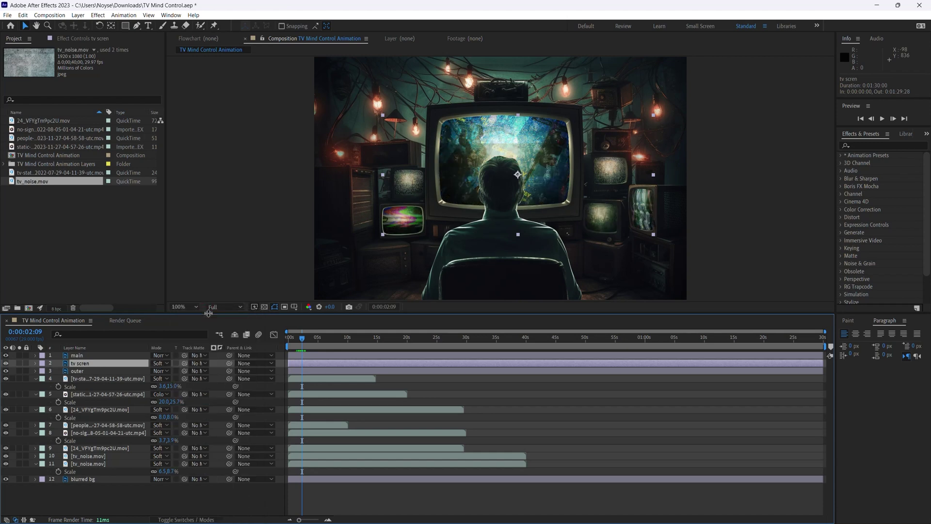
{"action": "left_click", "coordinate": [289, 342]}
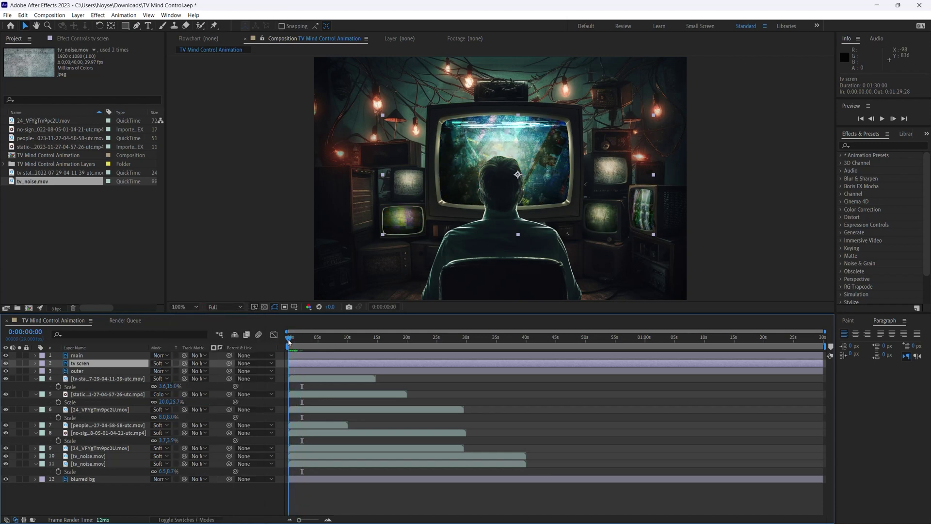
{"action": "key", "text": "space"}
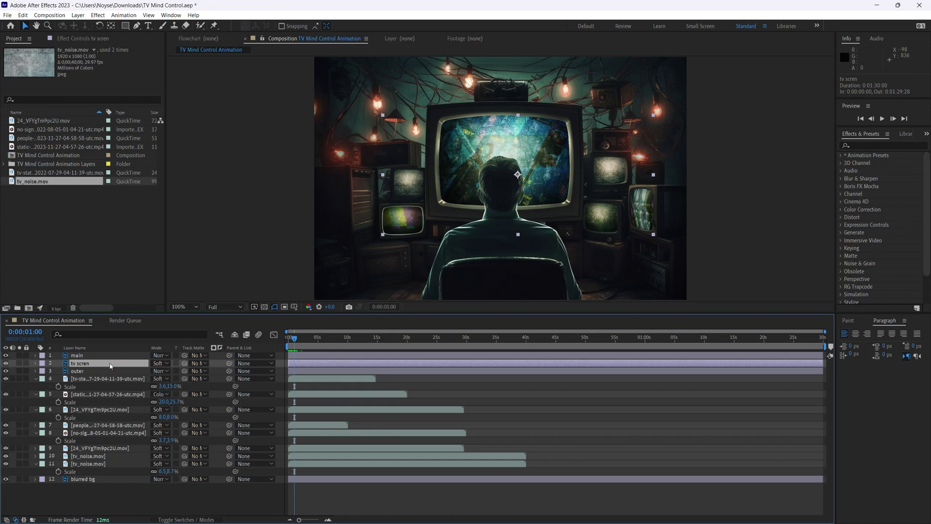
Set the tv scren layer's opacity to 30%, preview the animation, and save the project.
{"action": "key", "text": "t"}
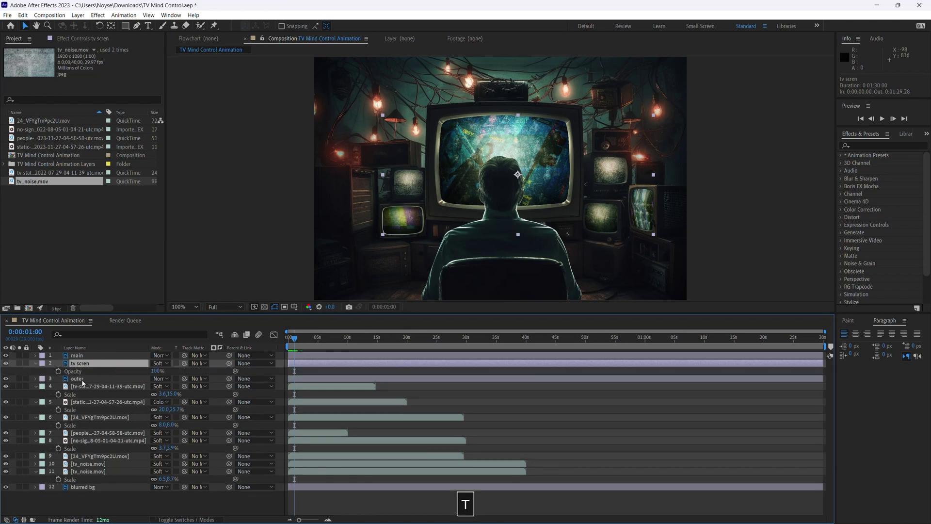
{"action": "left_click", "coordinate": [154, 371]}
{"action": "type", "text": "30"}
{"action": "key", "text": "Return"}
{"action": "key", "text": "space"}
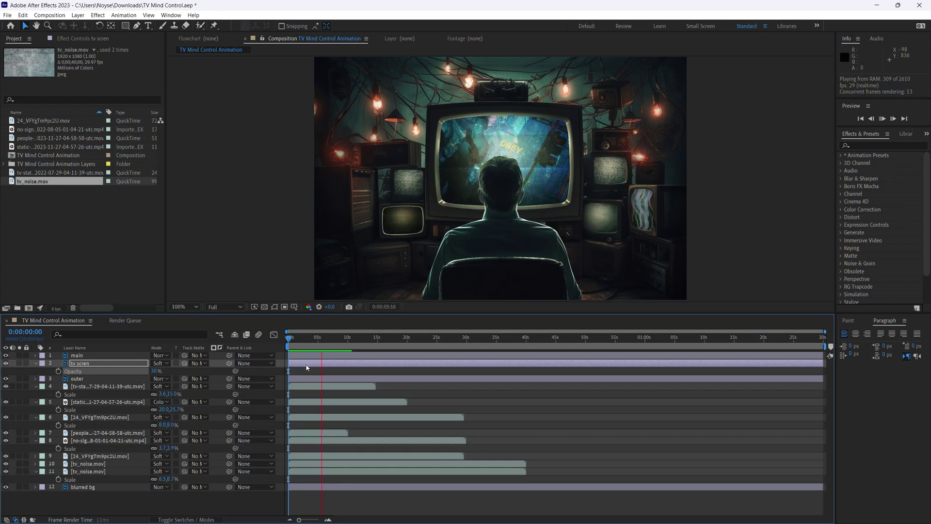
{"action": "key", "text": "space"}
{"action": "key", "text": "ctrl+s"}
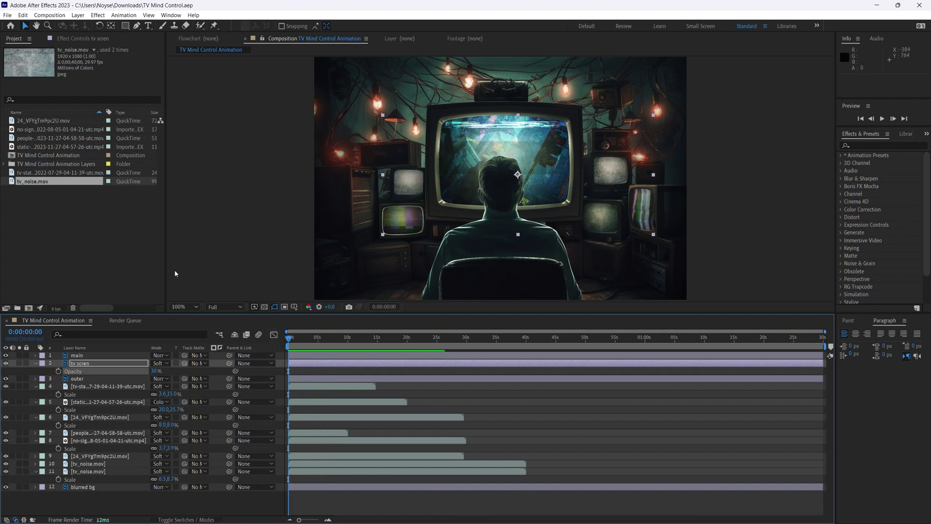
Collapse the expanded opacity and scale properties of all layers, deselect everything, and save the project.
{"action": "key", "text": "F9"}
{"action": "left_click", "coordinate": [36, 364]}
{"action": "left_click", "coordinate": [36, 378]}
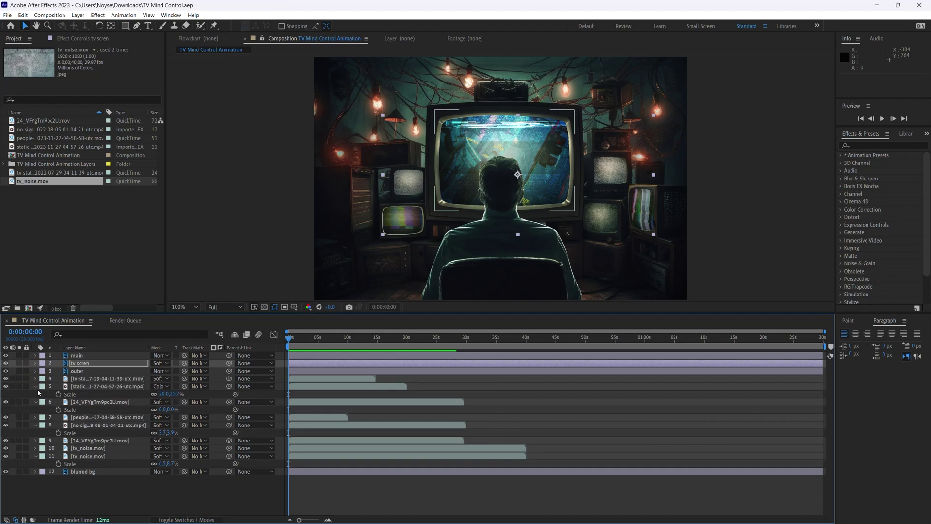
{"action": "left_click", "coordinate": [37, 386]}
{"action": "left_click", "coordinate": [36, 394]}
{"action": "left_click", "coordinate": [37, 410]}
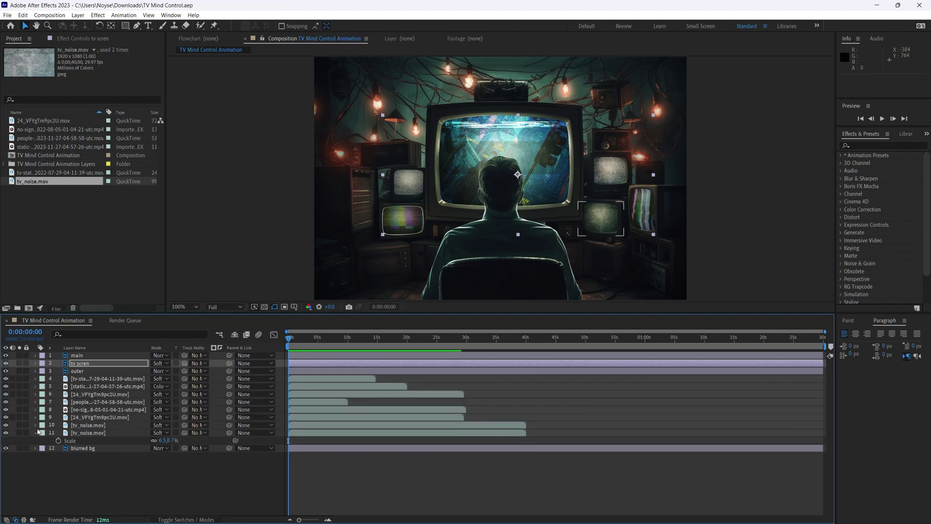
{"action": "left_click", "coordinate": [37, 433]}
{"action": "left_click", "coordinate": [87, 482]}
{"action": "key", "text": "ctrl+s"}
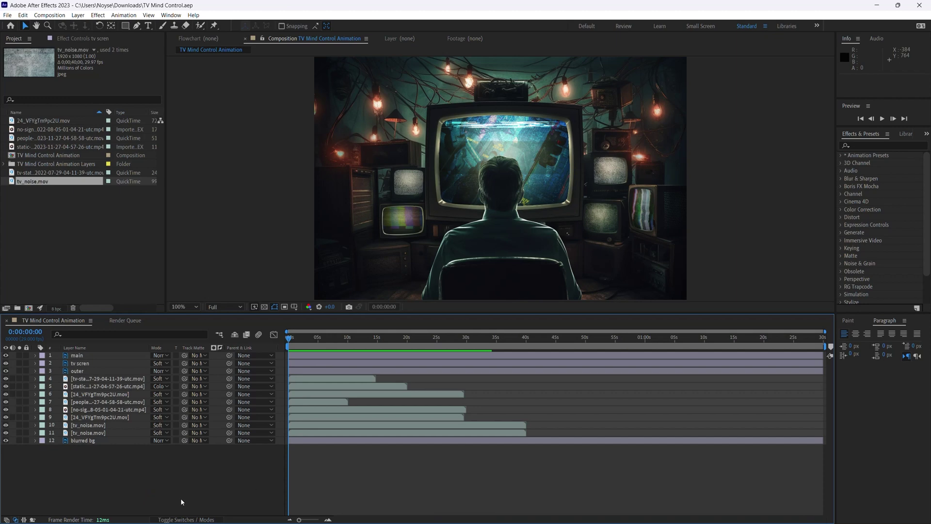
Add a new two-node camera named Camera 1 with the Custom preset and dismiss the 2D-layer warning.
{"action": "right_click", "coordinate": [214, 483]}
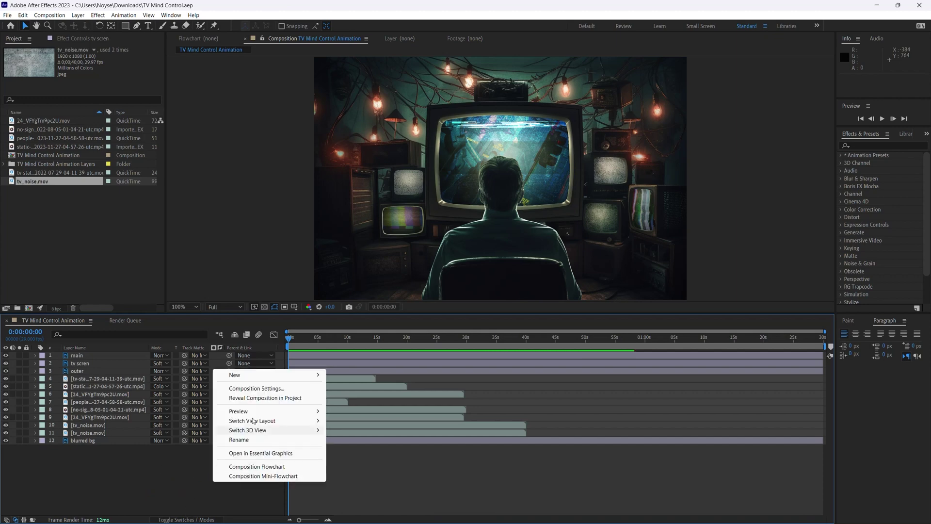
{"action": "mouse_move", "coordinate": [291, 375]}
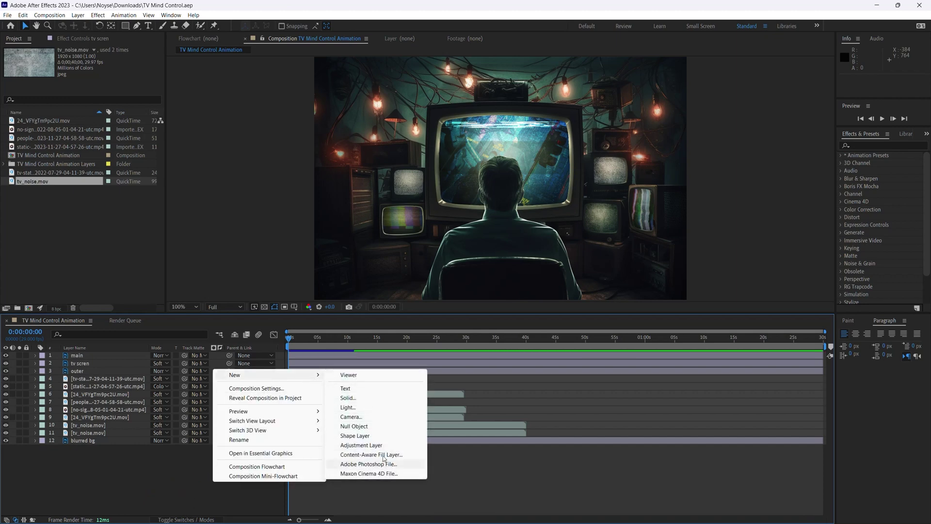
{"action": "left_click", "coordinate": [365, 417]}
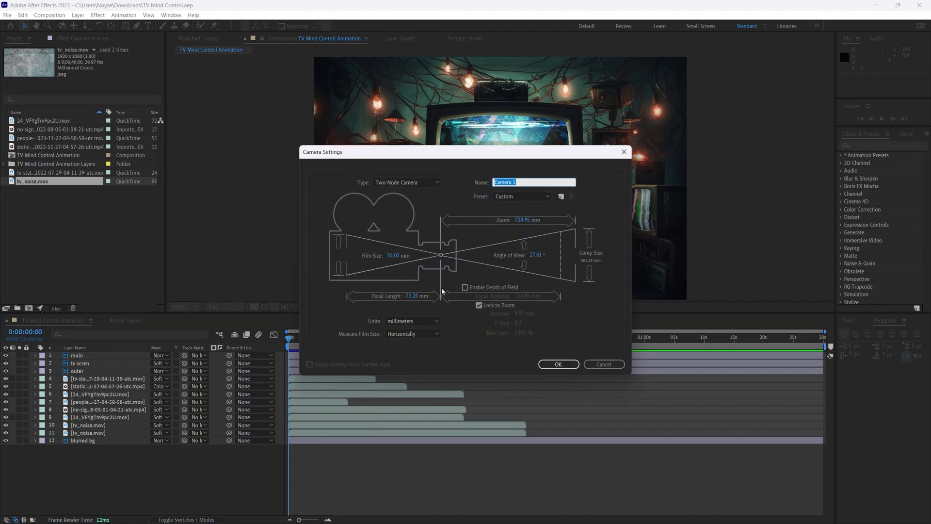
{"action": "left_click", "coordinate": [547, 196]}
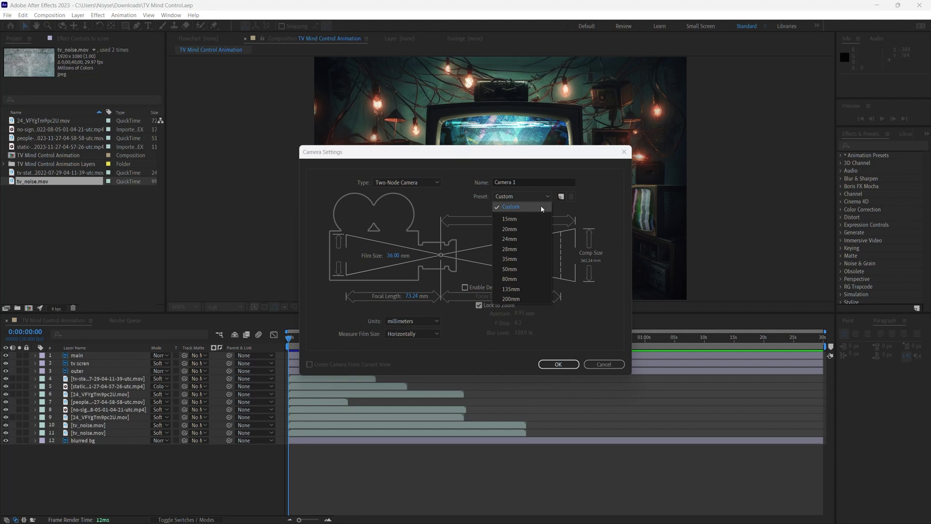
{"action": "left_click", "coordinate": [560, 200]}
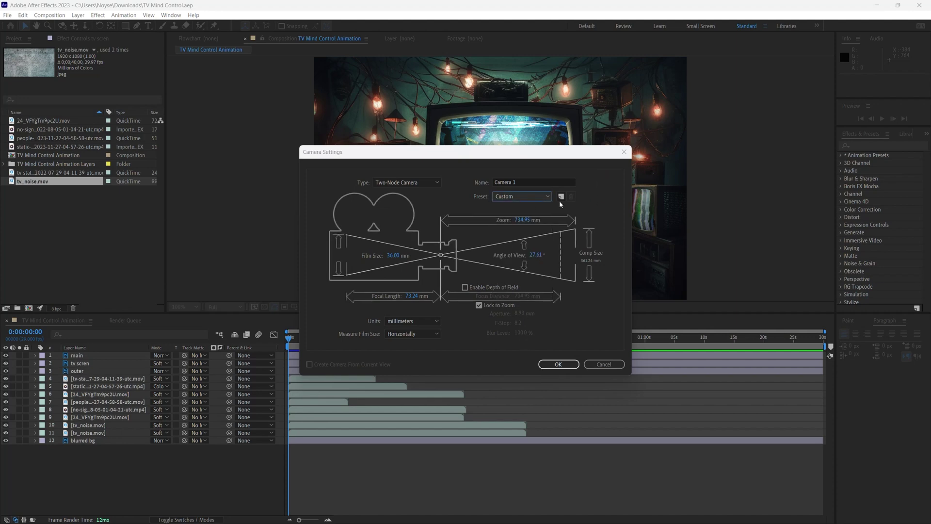
{"action": "left_click", "coordinate": [559, 363]}
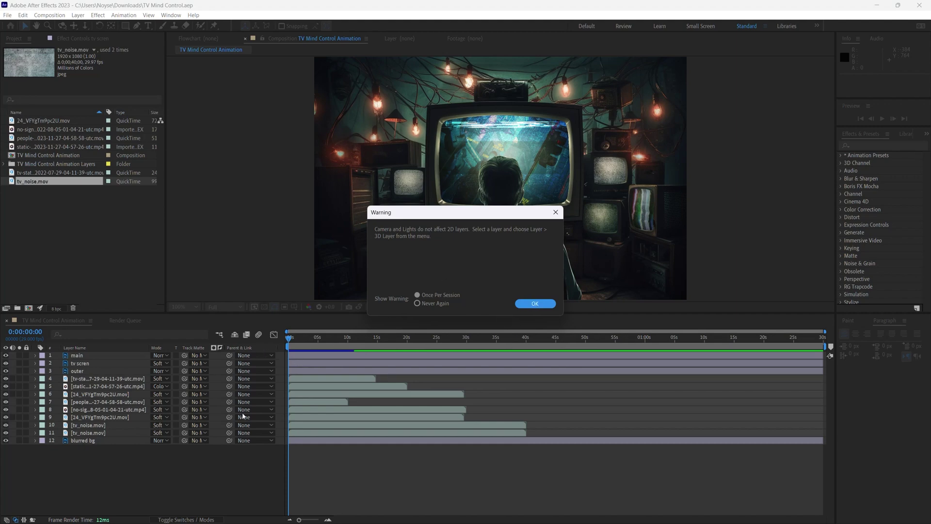
{"action": "left_click", "coordinate": [545, 307]}
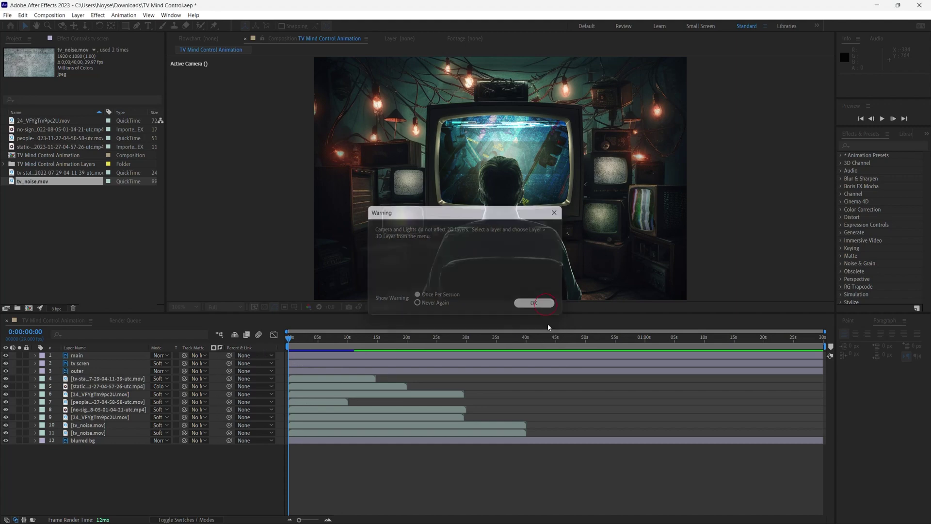
Show the layer switches, turn every layer from main down to blurred bg into a 3D layer, and save the project.
{"action": "left_click", "coordinate": [197, 519]}
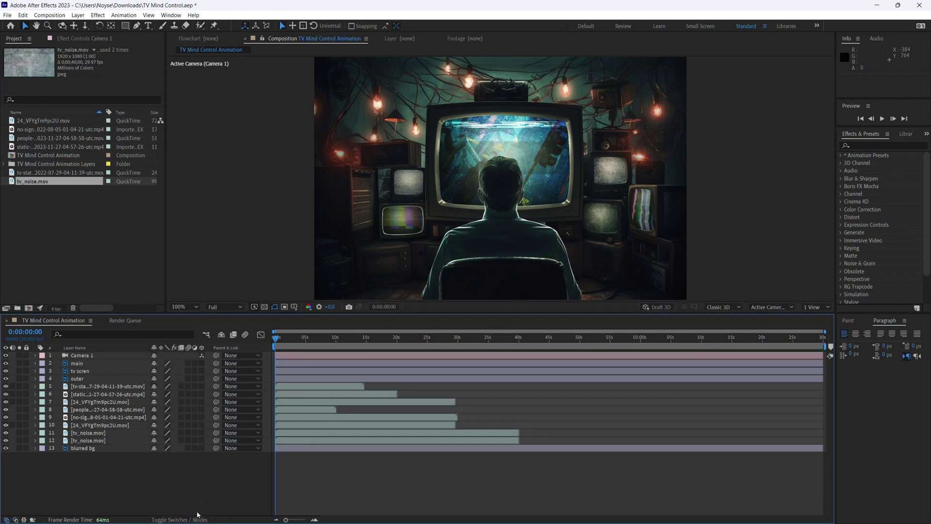
{"action": "left_click", "coordinate": [202, 363]}
{"action": "left_click", "coordinate": [217, 482]}
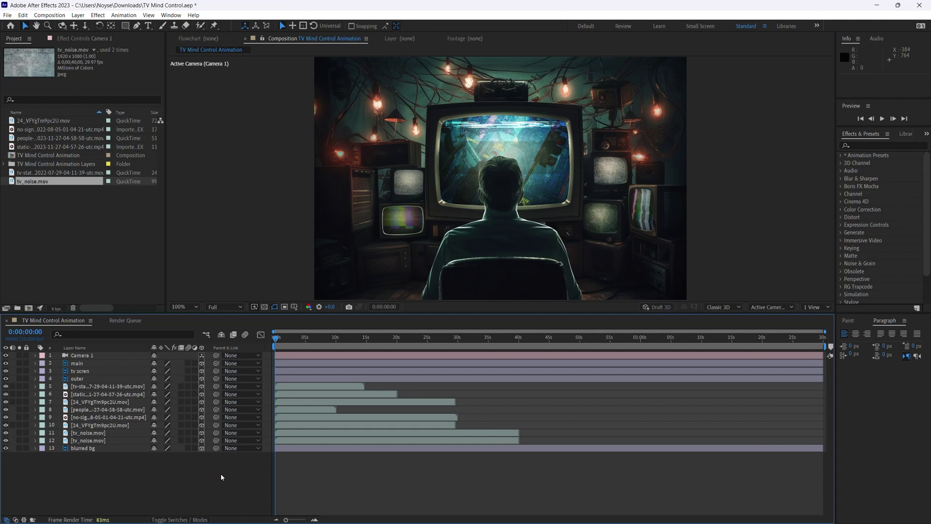
{"action": "key", "text": "ctrl+s"}
{"action": "key", "text": "ctrl+s"}
{"action": "key", "text": "F9"}
Bring the main layer closer to the camera by setting its Z position to -500, leaving its properties collapsed.
{"action": "left_click", "coordinate": [111, 366]}
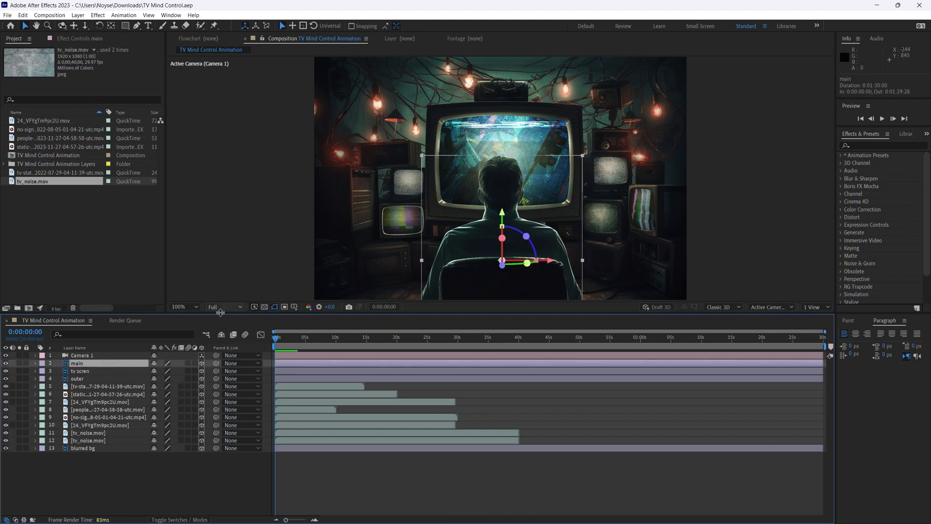
{"action": "left_click", "coordinate": [198, 306]}
{"action": "left_click", "coordinate": [182, 316]}
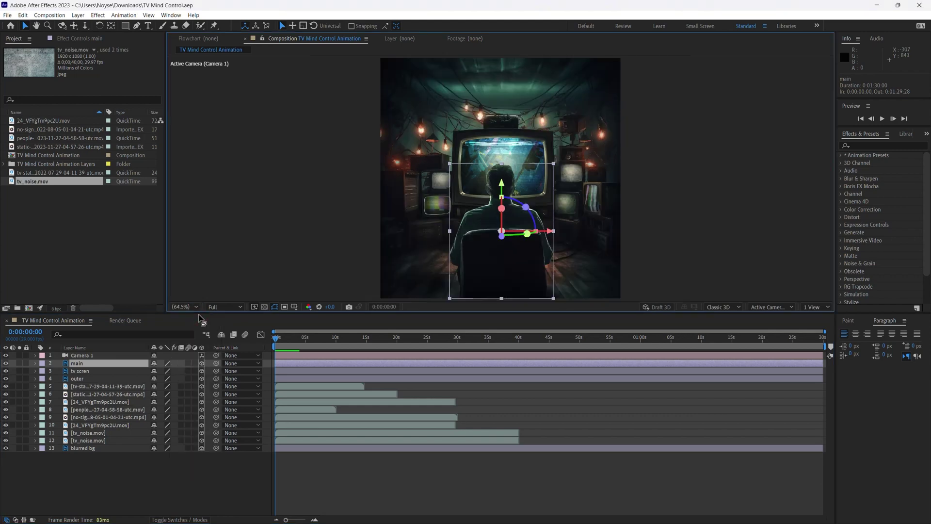
{"action": "left_click", "coordinate": [209, 474]}
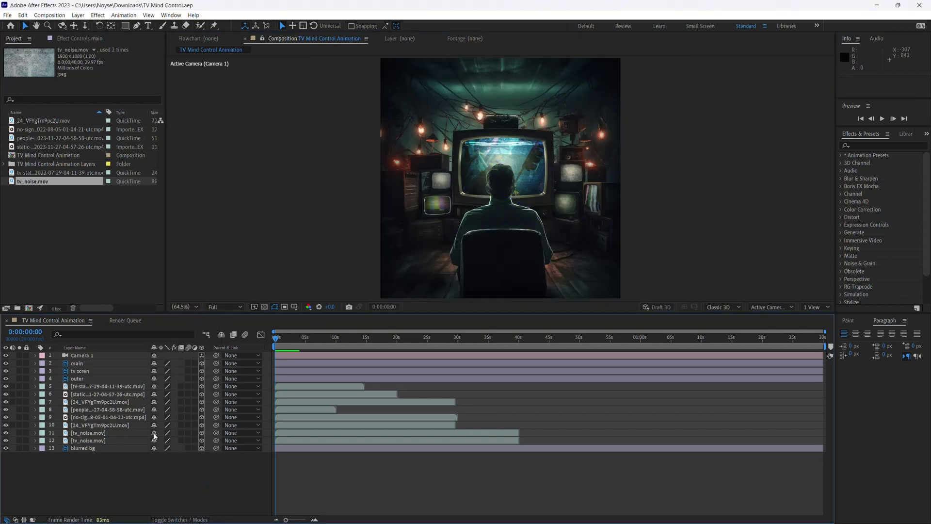
{"action": "left_click", "coordinate": [119, 366]}
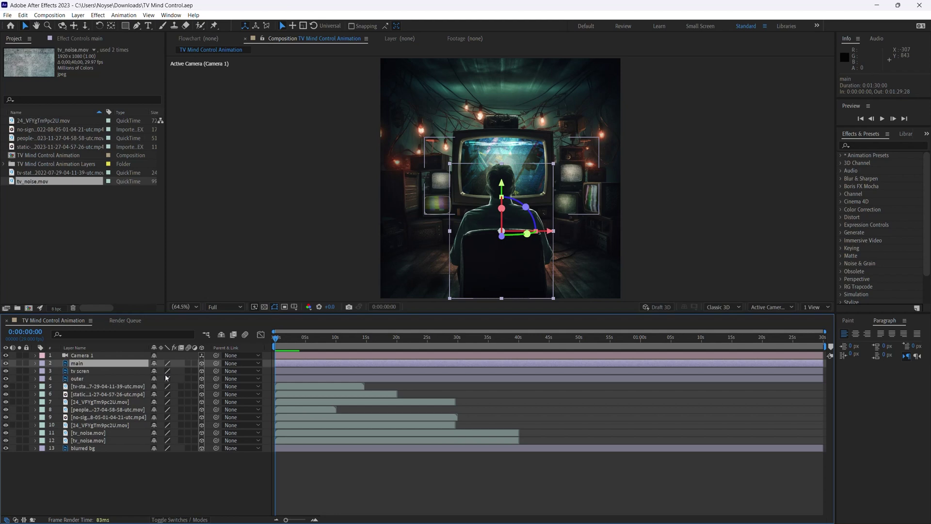
{"action": "key", "text": "p"}
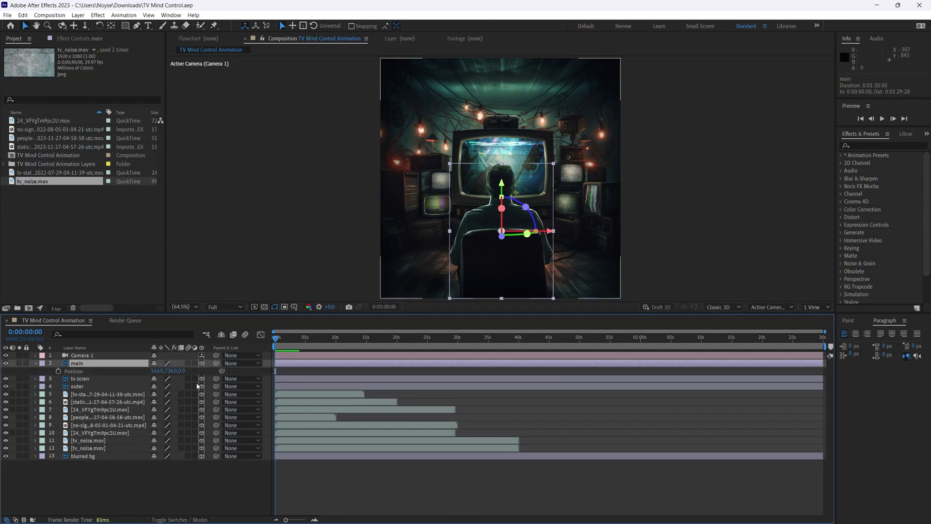
{"action": "mouse_move", "coordinate": [184, 372]}
{"action": "left_mouse_down"}
{"action": "mouse_move", "coordinate": [87, 372]}
{"action": "mouse_move", "coordinate": [184, 374]}
{"action": "left_mouse_up"}
{"action": "type", "text": "-500"}
{"action": "key", "text": "Return"}
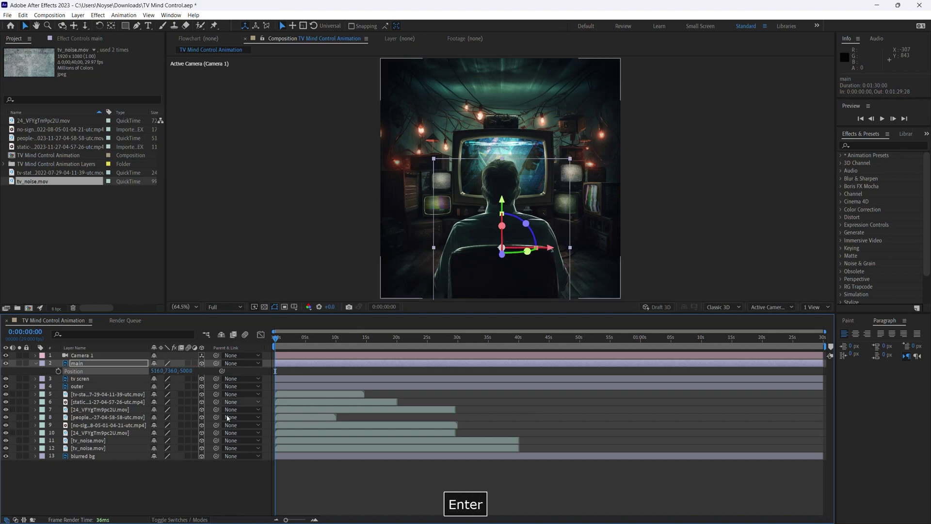
{"action": "left_click", "coordinate": [141, 506]}
{"action": "left_click", "coordinate": [132, 364]}
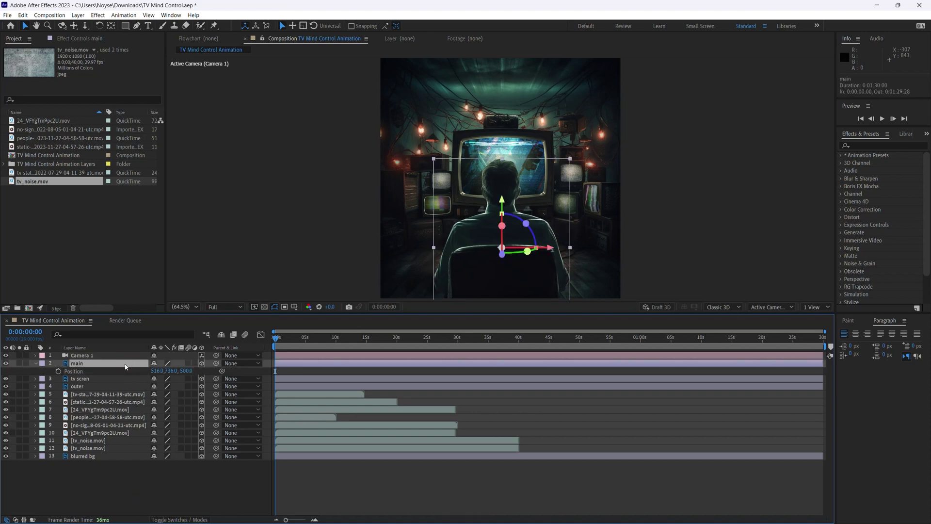
{"action": "left_click", "coordinate": [190, 493]}
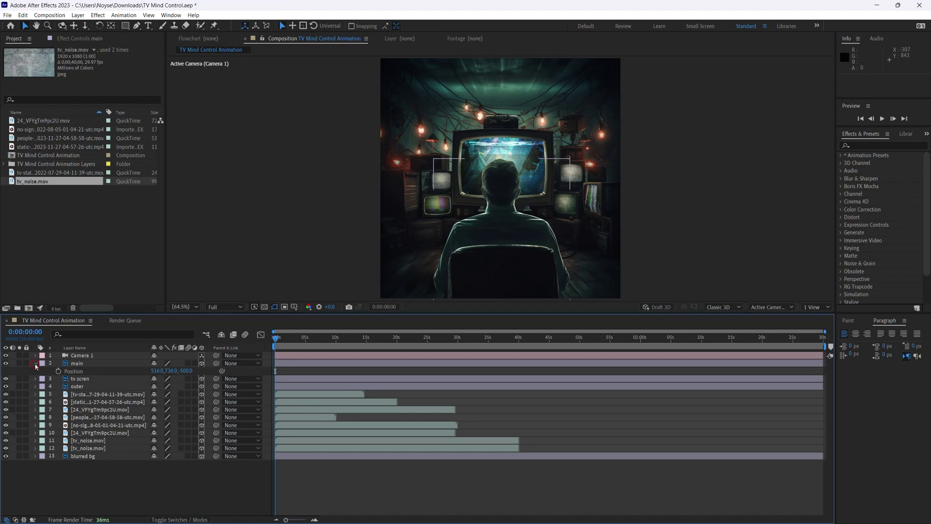
{"action": "key", "text": "u"}
Start keyframing Camera 1's Point of Interest and Position at 0:00:00:00.
{"action": "left_click", "coordinate": [196, 304]}
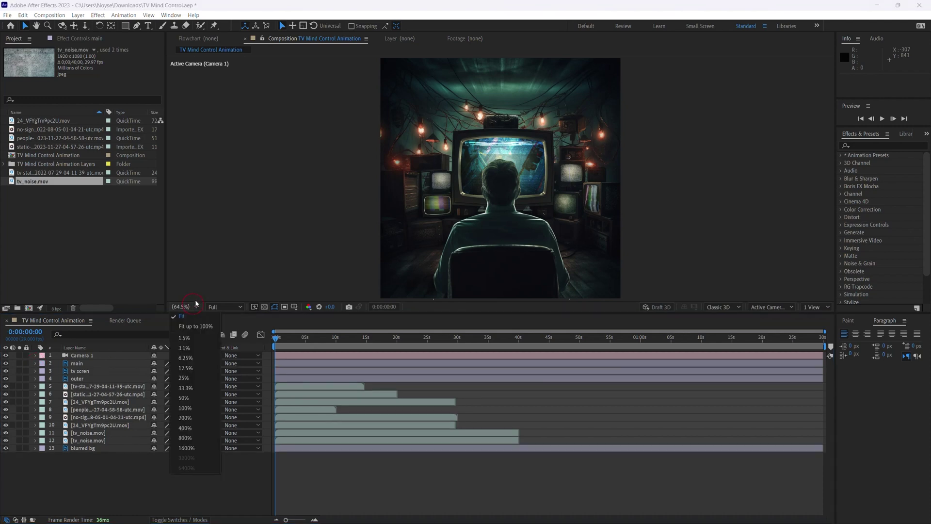
{"action": "left_click", "coordinate": [197, 409]}
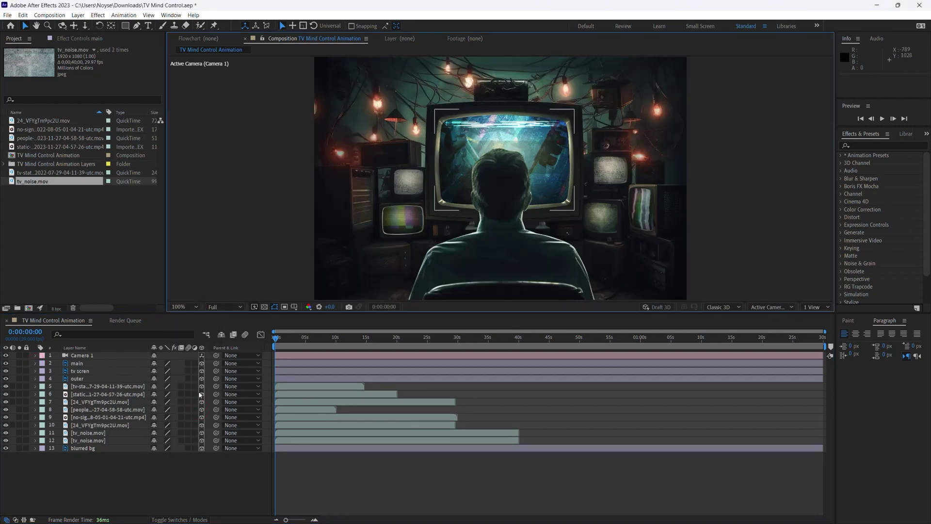
{"action": "left_click", "coordinate": [97, 357]}
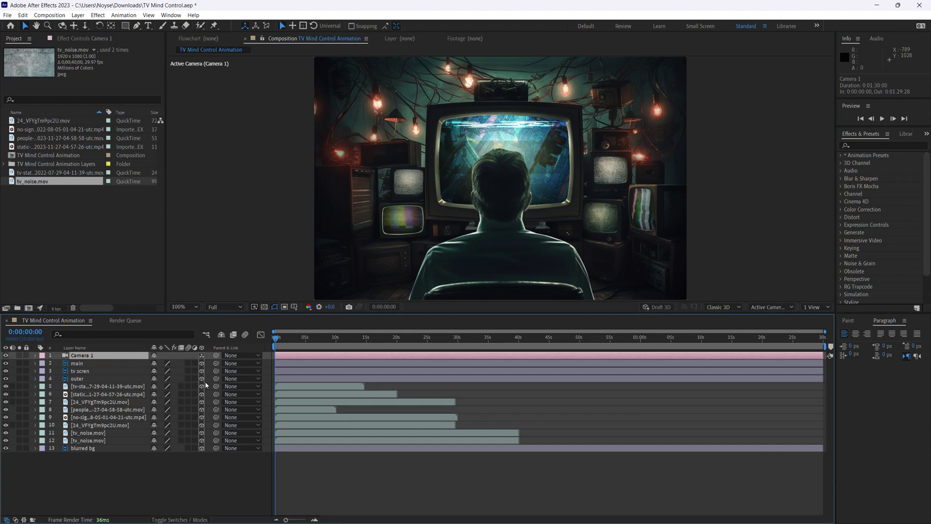
{"action": "key", "text": "p"}
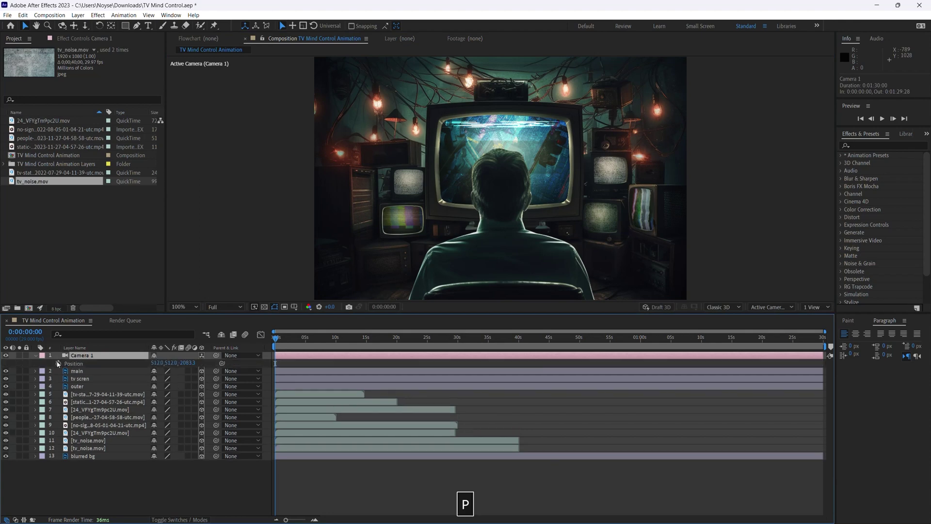
{"action": "left_click", "coordinate": [37, 358]}
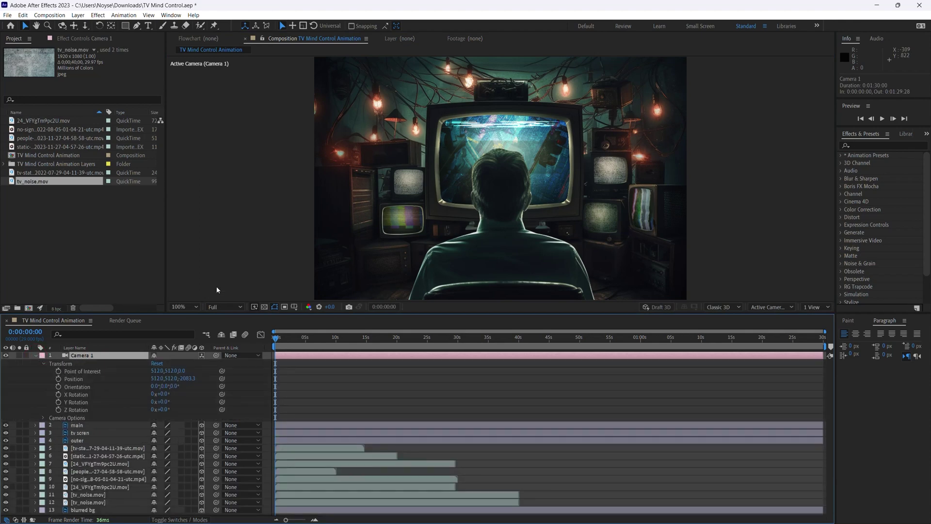
{"action": "left_click", "coordinate": [58, 371]}
{"action": "left_click", "coordinate": [59, 378]}
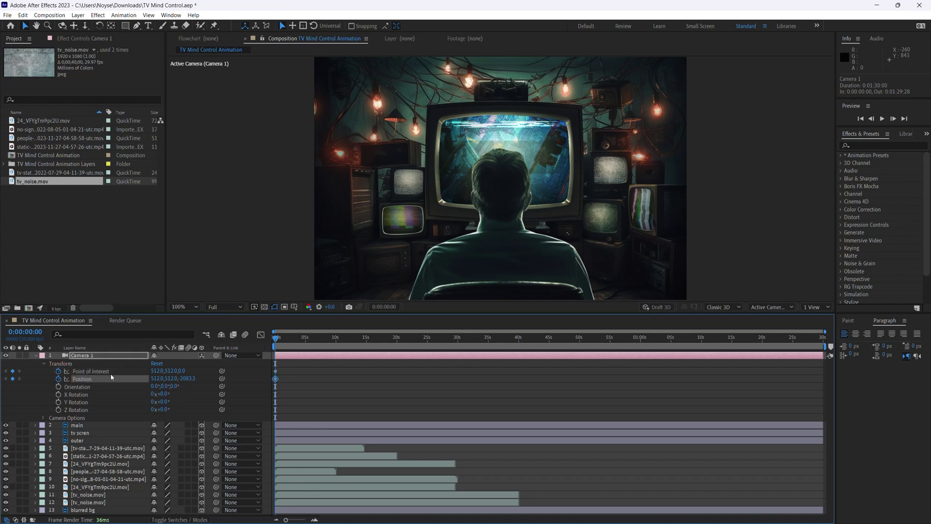
Reveal the main layer's position and try out different values for the camera's Z position and point of interest.
{"action": "key", "text": "ctrl+Down"}
{"action": "key", "text": "p"}
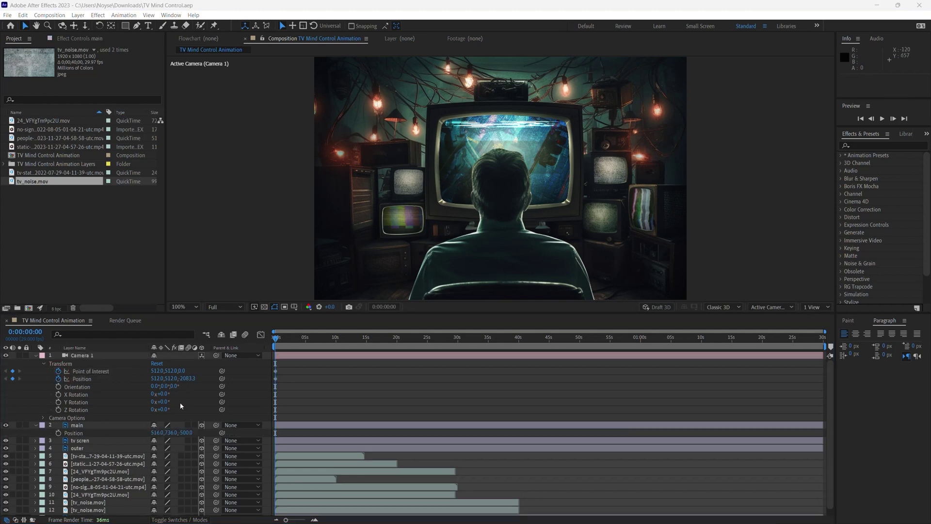
{"action": "left_click_drag", "start_coordinate": [188, 380], "coordinate": [249, 385]}
{"action": "left_click_drag", "start_coordinate": [152, 370], "coordinate": [154, 363]}
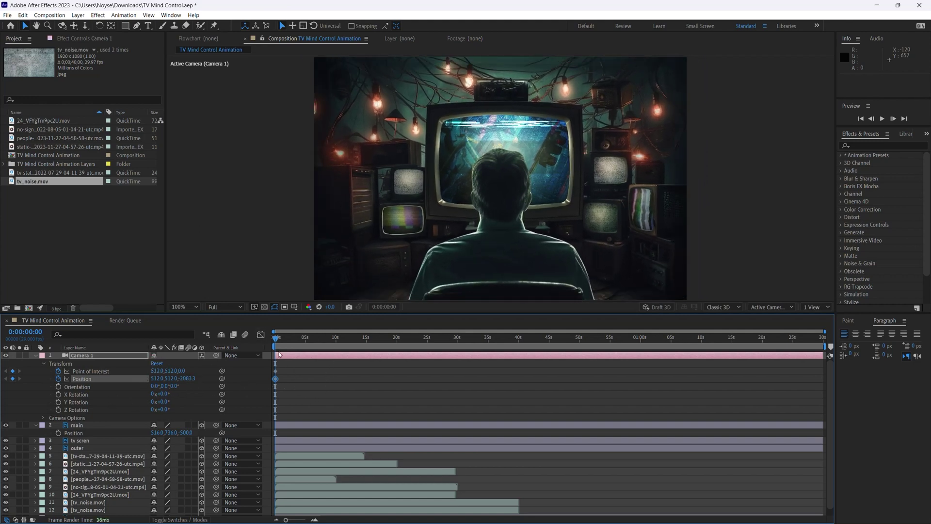
Add a second Camera 1 position keyframe at 0:00:09:20 with the Z position pushed in closer to the scene.
{"action": "left_click_drag", "start_coordinate": [274, 339], "coordinate": [334, 341]}
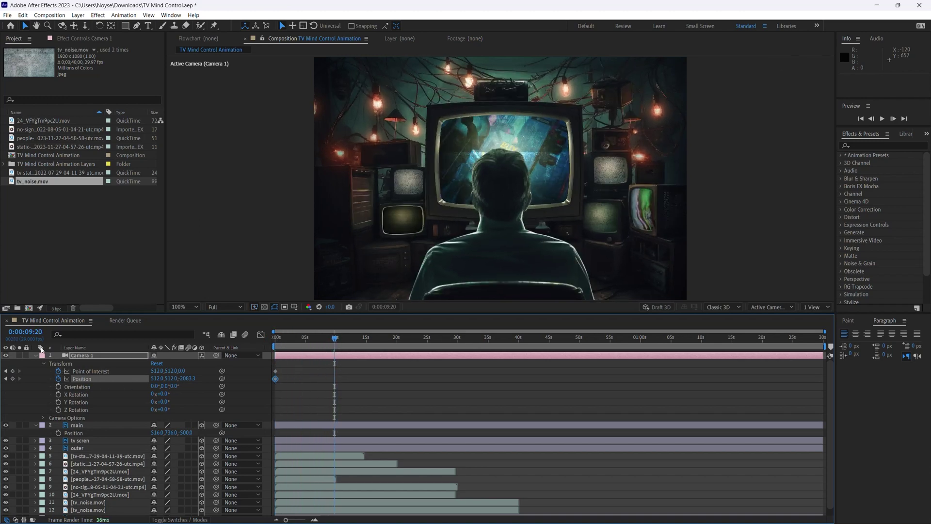
{"action": "left_click_drag", "start_coordinate": [188, 379], "coordinate": [361, 381]}
{"action": "left_click", "coordinate": [189, 307]}
{"action": "left_click", "coordinate": [194, 469]}
Preview the camera push-in from the beginning, save the project, and return to 0:00:00:00.
{"action": "left_click", "coordinate": [277, 338]}
{"action": "mouse_move", "coordinate": [277, 339]}
{"action": "left_mouse_down"}
{"action": "mouse_move", "coordinate": [326, 338]}
{"action": "mouse_move", "coordinate": [272, 348]}
{"action": "left_mouse_up"}
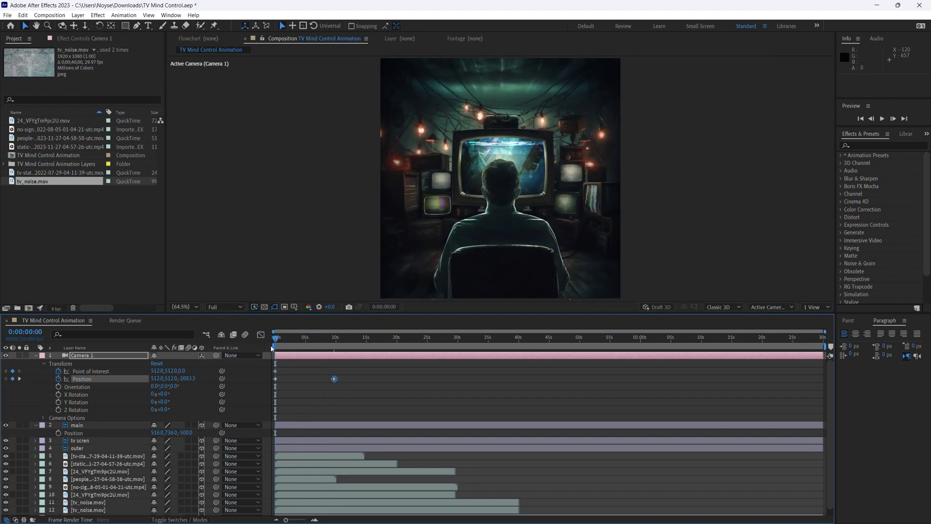
{"action": "key", "text": "space"}
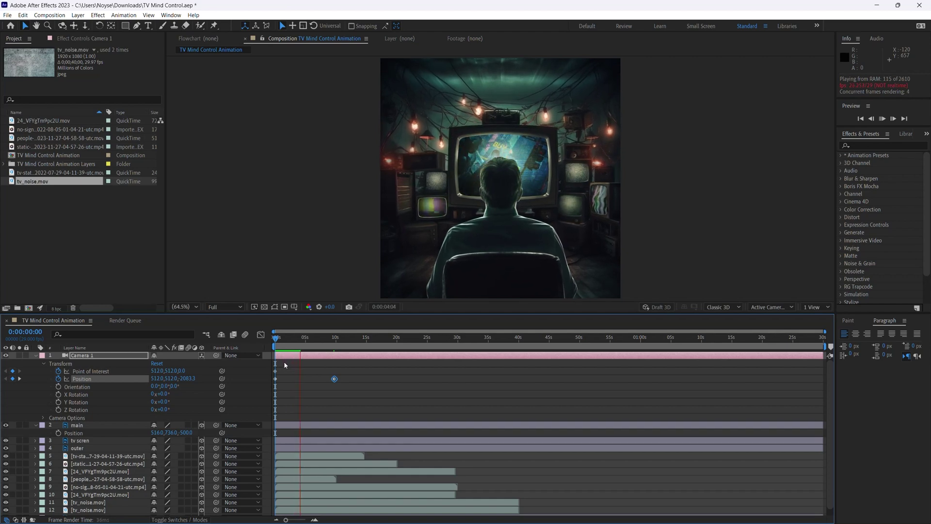
{"action": "key", "text": "space"}
{"action": "key", "text": "ctrl+s"}
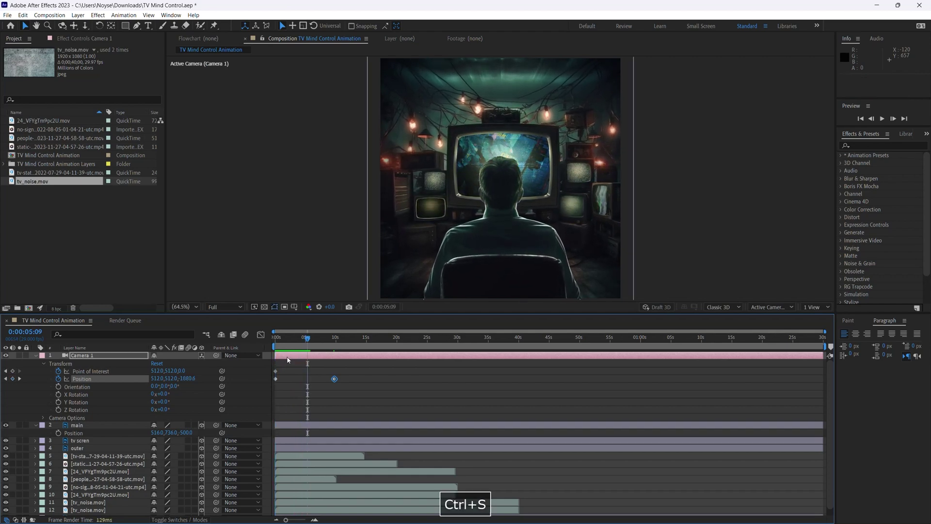
{"action": "left_click_drag", "start_coordinate": [293, 343], "coordinate": [263, 329]}
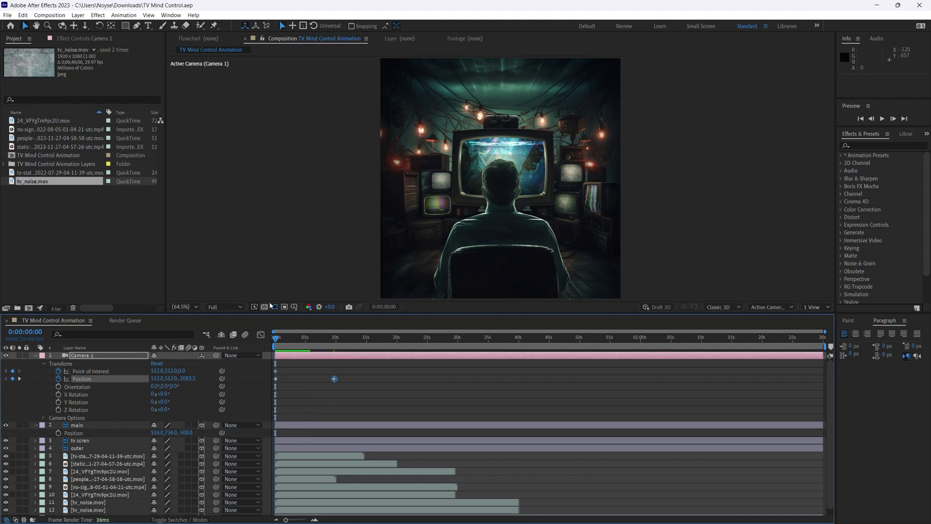
Apply Easy Ease to the selected camera position keyframe and collapse the properties of Camera 1 and main.
{"action": "key", "text": "F9"}
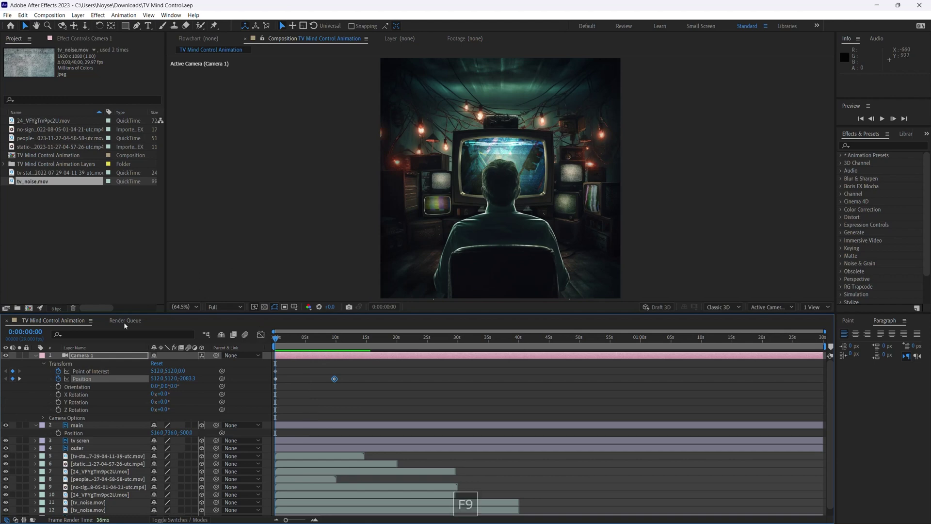
{"action": "left_click", "coordinate": [36, 356]}
{"action": "left_click", "coordinate": [41, 371]}
{"action": "left_click", "coordinate": [35, 363]}
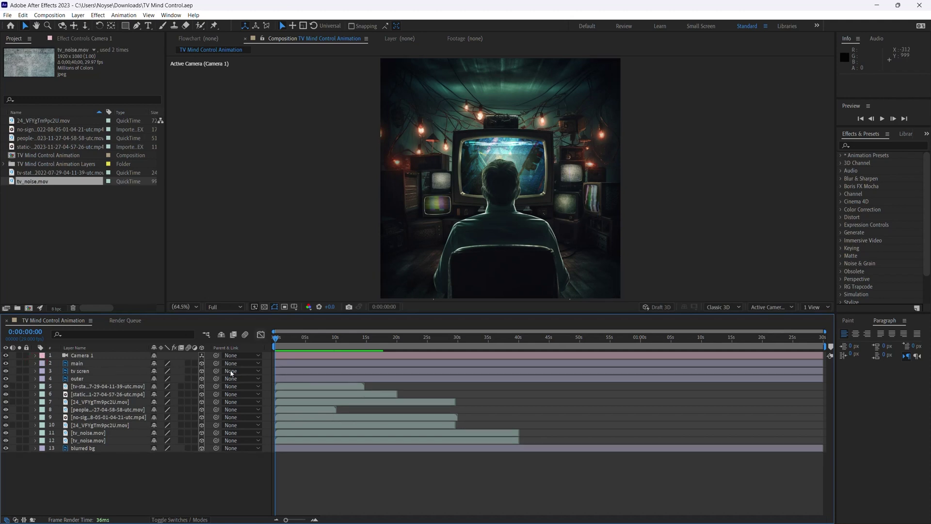
Add a new adjustment layer above Camera 1 and apply the Exposure color correction effect to it.
{"action": "right_click", "coordinate": [186, 481]}
{"action": "mouse_move", "coordinate": [243, 371]}
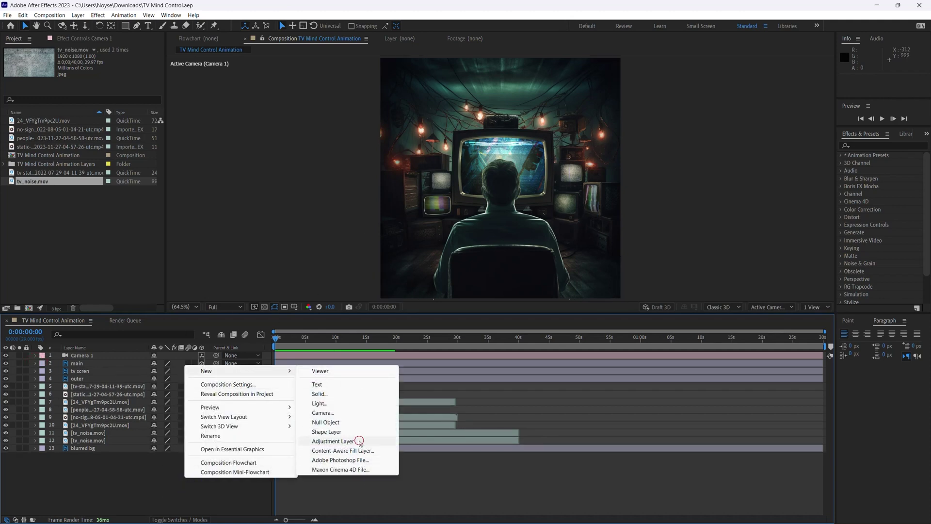
{"action": "left_click", "coordinate": [335, 440]}
{"action": "left_click", "coordinate": [877, 143]}
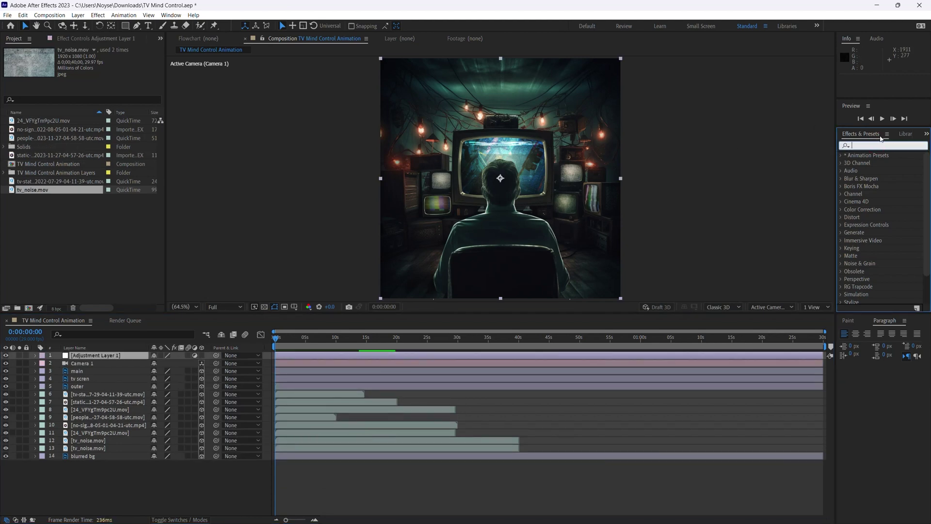
{"action": "type", "text": "ex"}
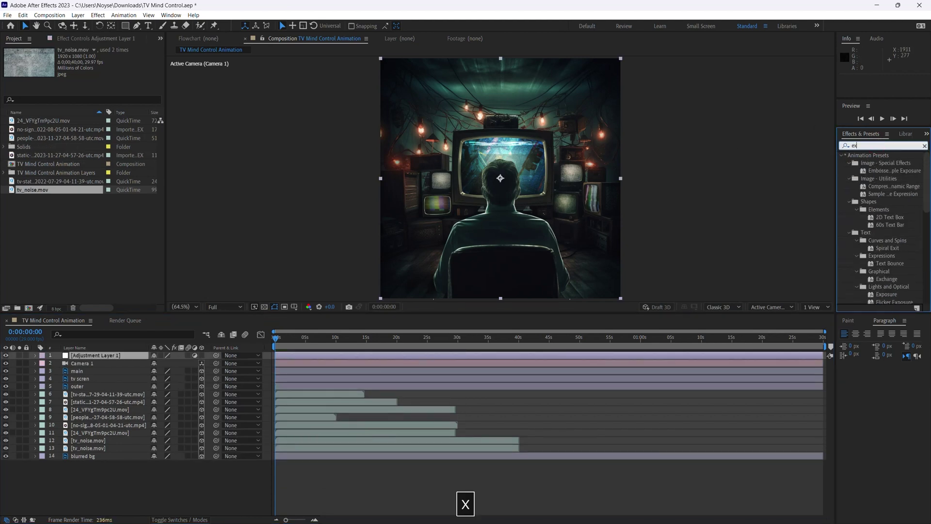
{"action": "type", "text": "po"}
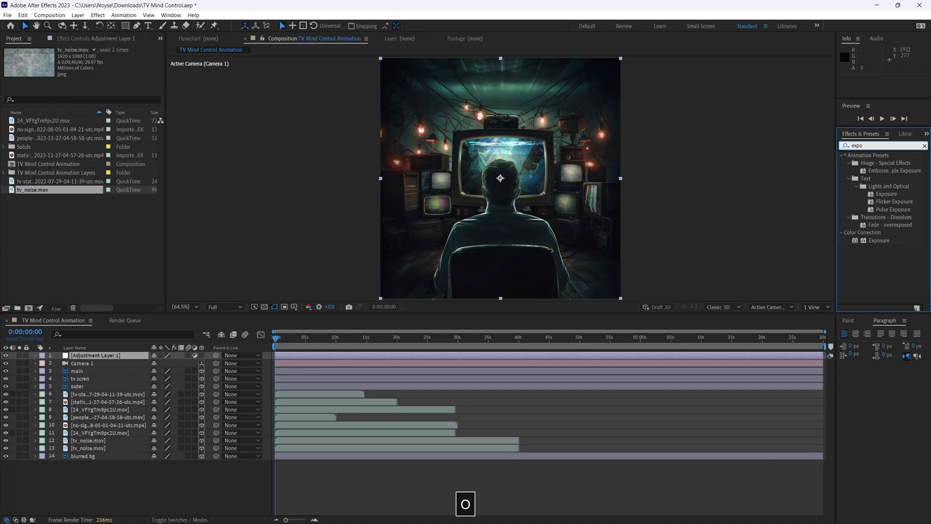
{"action": "left_click", "coordinate": [861, 243]}
{"action": "left_click_drag", "start_coordinate": [309, 308], "coordinate": [137, 356]}
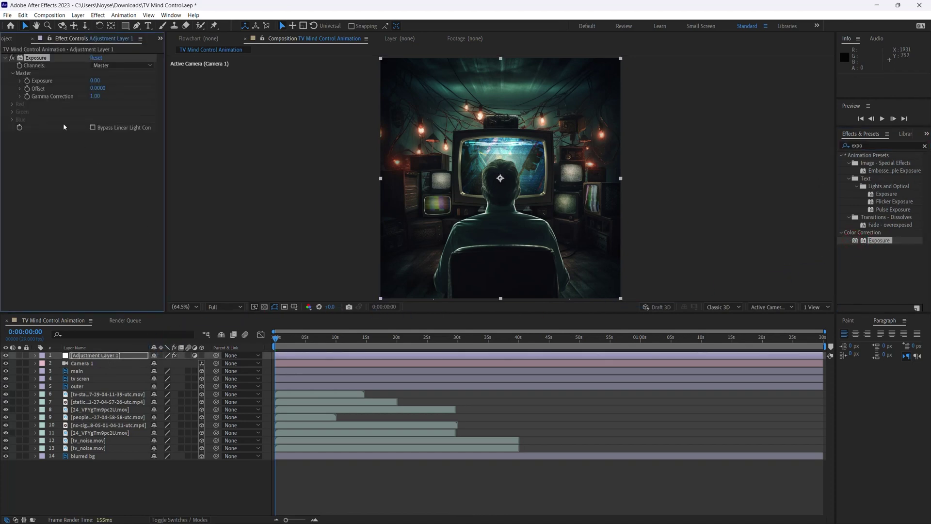
Set the adjustment layer's master Exposure to 1.62 and toggle the layer's visibility to compare the result.
{"action": "left_click", "coordinate": [20, 81]}
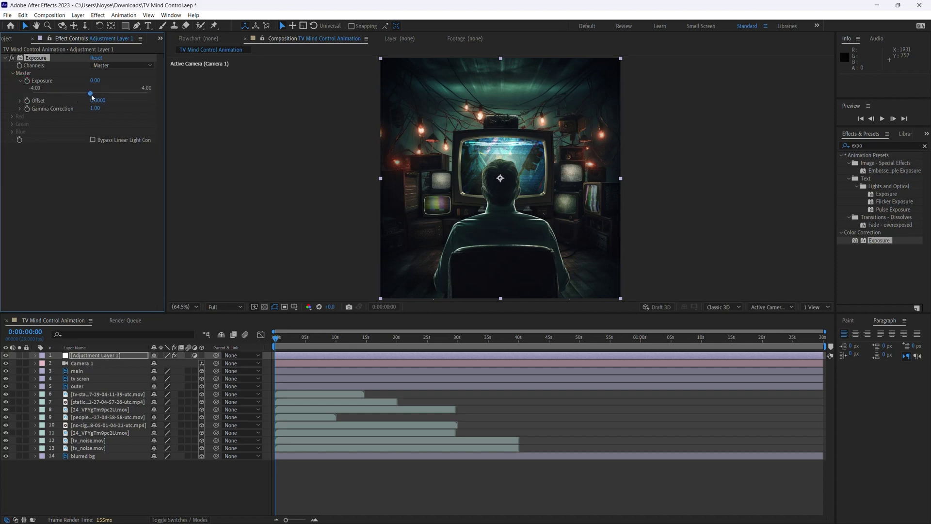
{"action": "left_click_drag", "start_coordinate": [92, 96], "coordinate": [117, 95]}
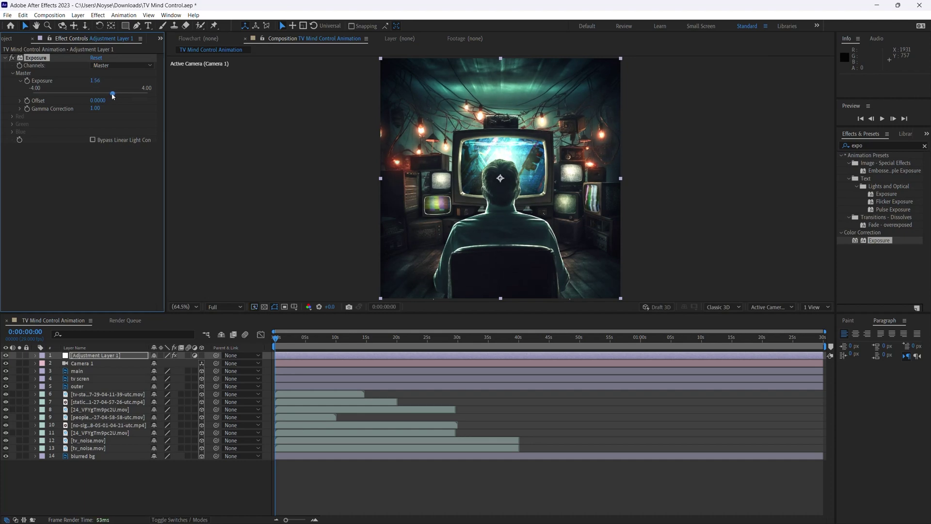
{"action": "left_click", "coordinate": [119, 268]}
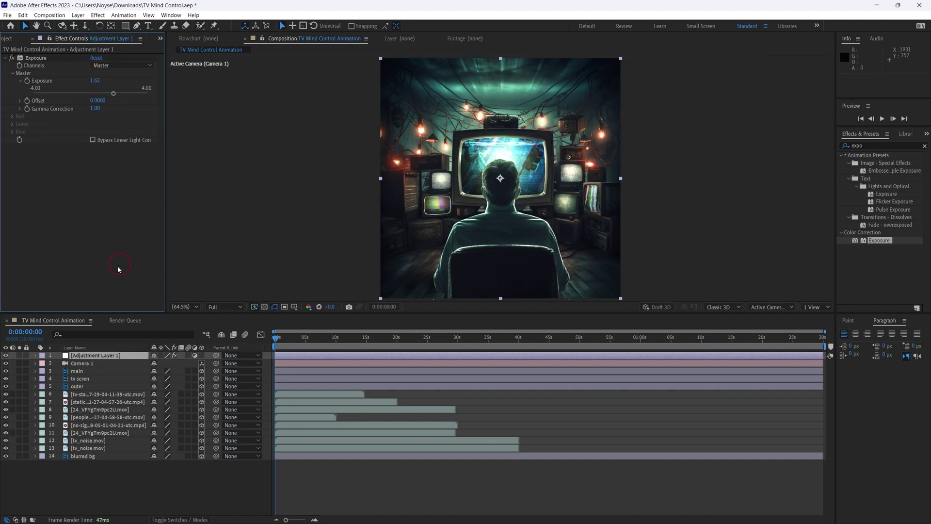
{"action": "left_click", "coordinate": [128, 491]}
{"action": "left_click", "coordinate": [105, 356]}
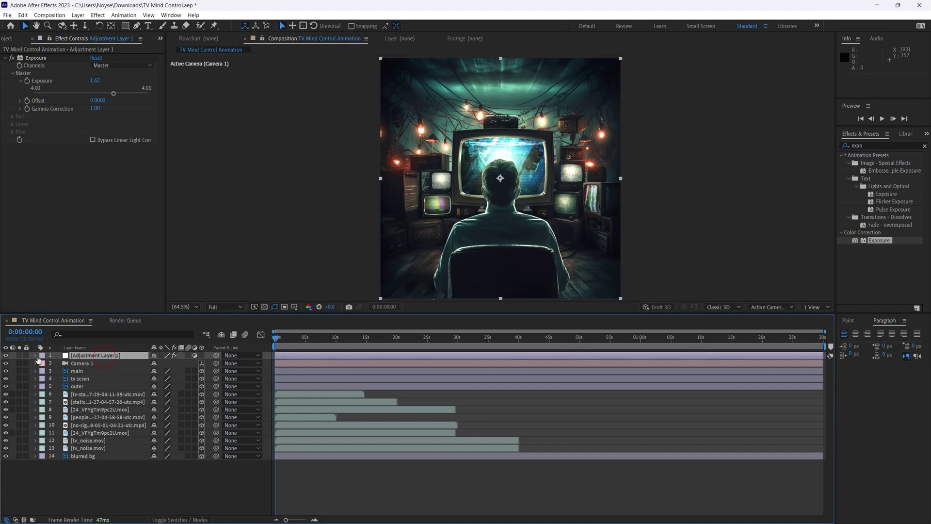
{"action": "left_click", "coordinate": [6, 356]}
{"action": "left_click", "coordinate": [6, 356]}
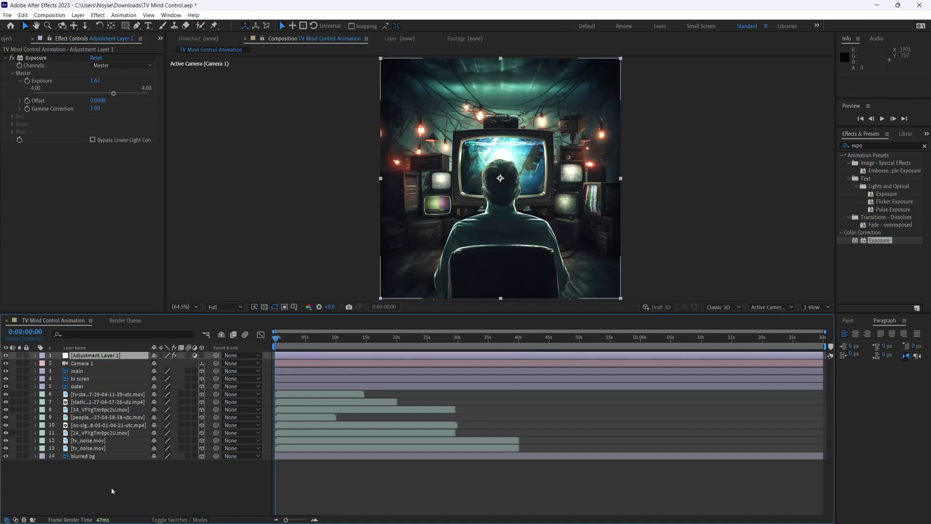
Add the expression wiggle(1,95) to the Opacity of Adjustment Layer 1.
{"action": "left_click", "coordinate": [116, 356]}
{"action": "key", "text": "t"}
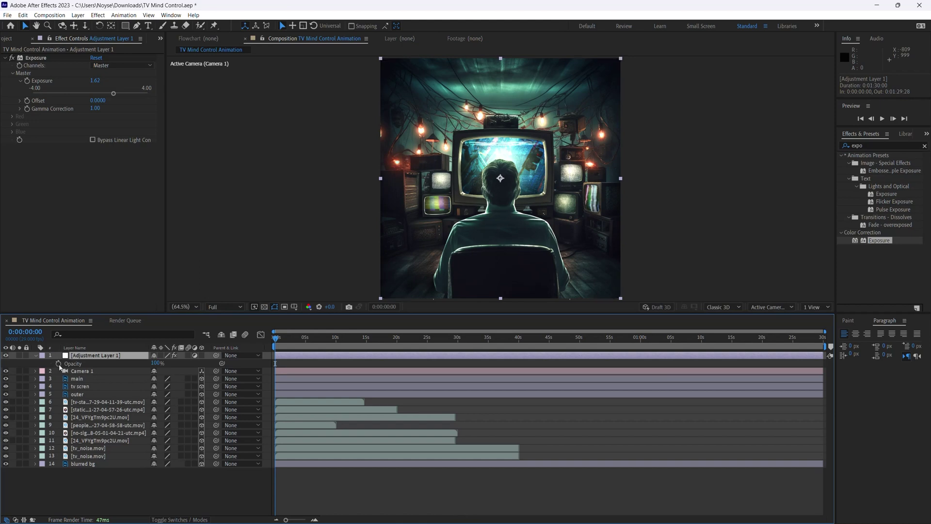
{"action": "left_click", "coordinate": [58, 363], "text": "alt"}
{"action": "left_click_drag", "start_coordinate": [354, 372], "coordinate": [281, 372]}
{"action": "type", "text": "w"}
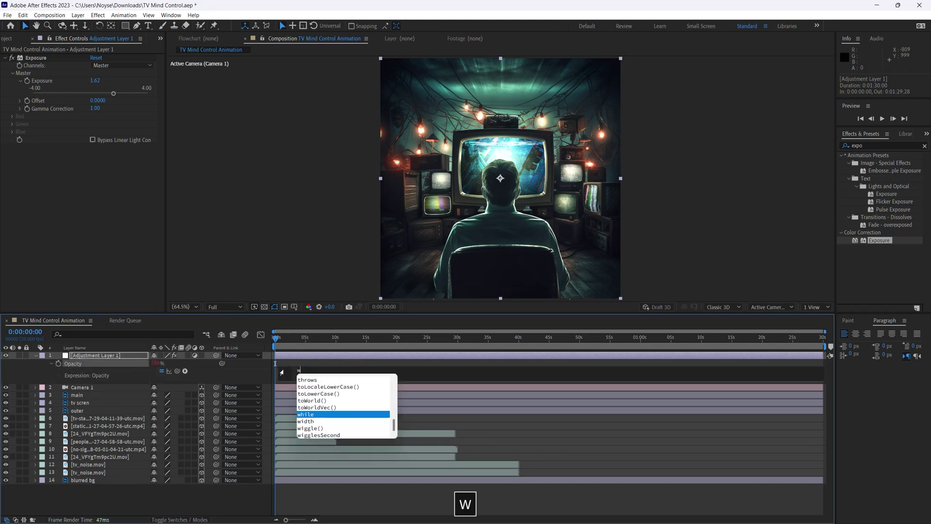
{"action": "type", "text": "iggle"}
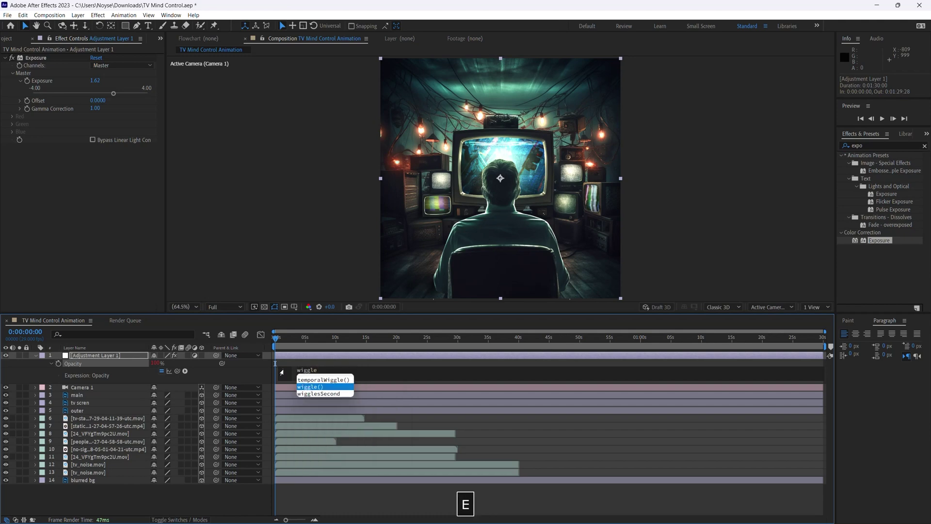
{"action": "type", "text": "9"}
{"action": "key", "text": "BackSpace"}
{"action": "type", "text": "("}
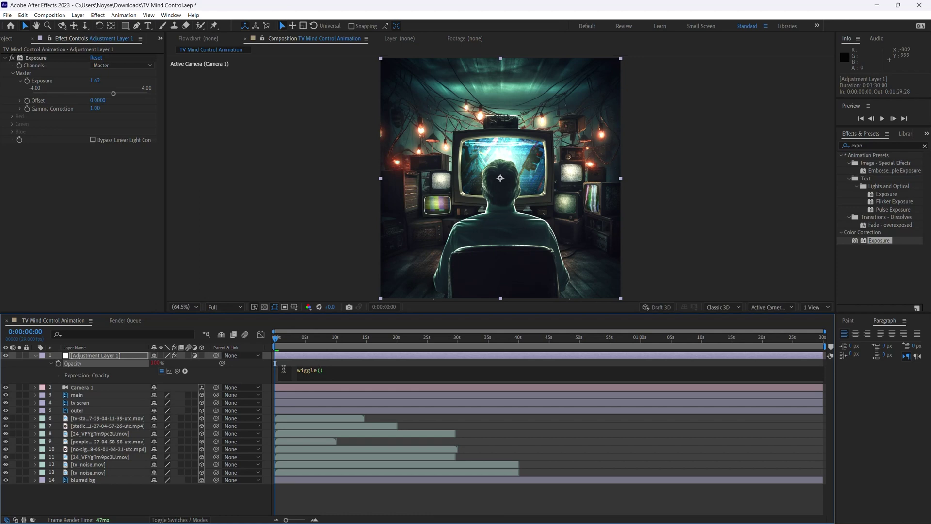
{"action": "type", "text": "1,95"}
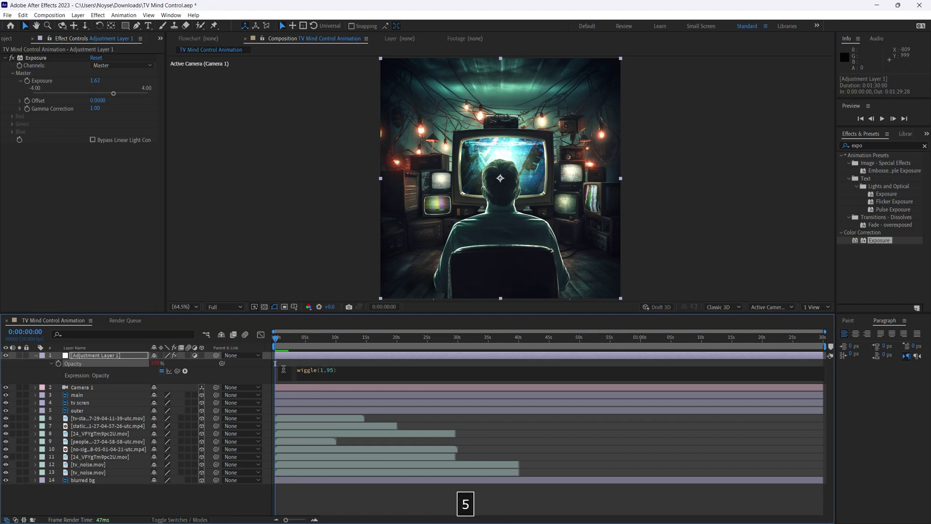
{"action": "left_click", "coordinate": [310, 483]}
Preview the opacity flicker over the first seconds of the animation.
{"action": "key", "text": "space"}
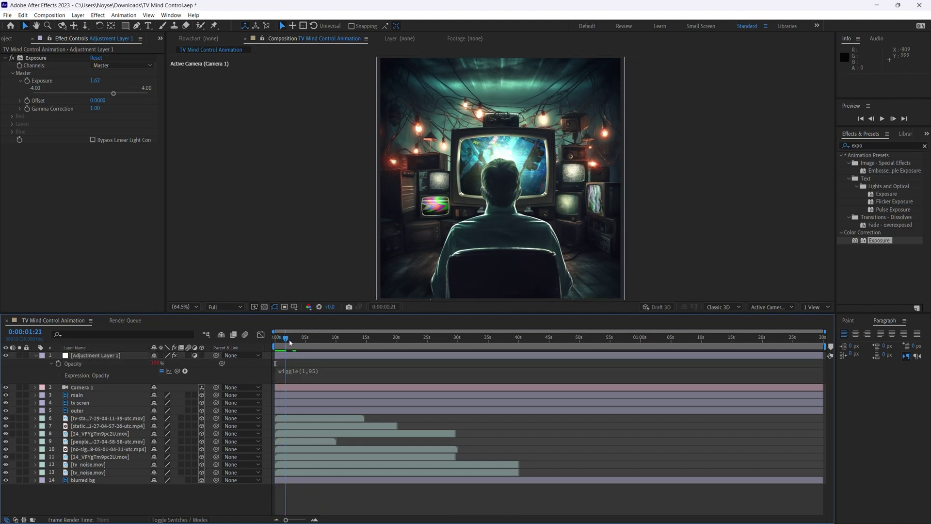
{"action": "key", "text": "space"}
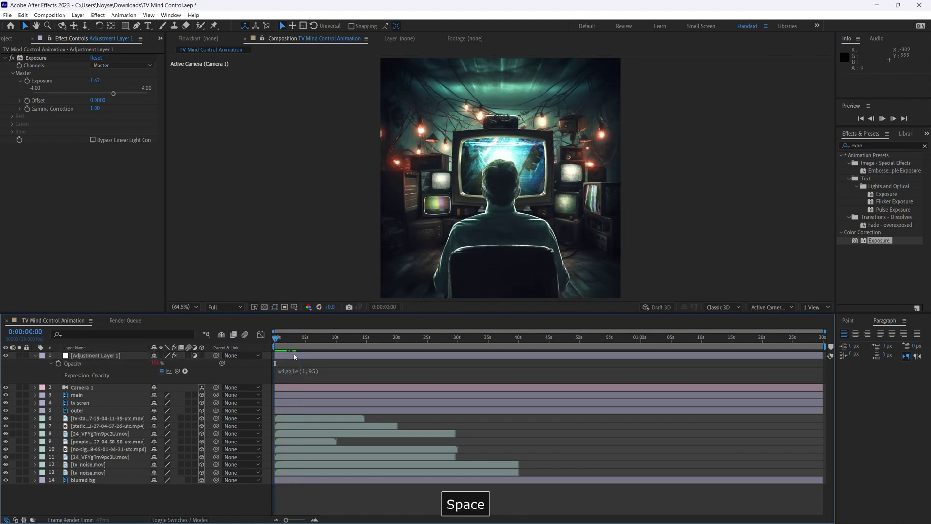
{"action": "key", "text": "space"}
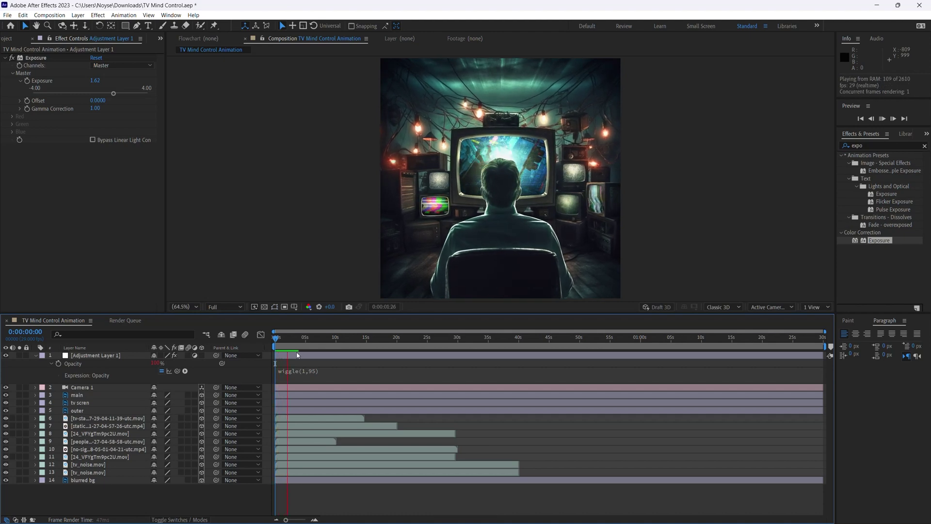
{"action": "key", "text": "space"}
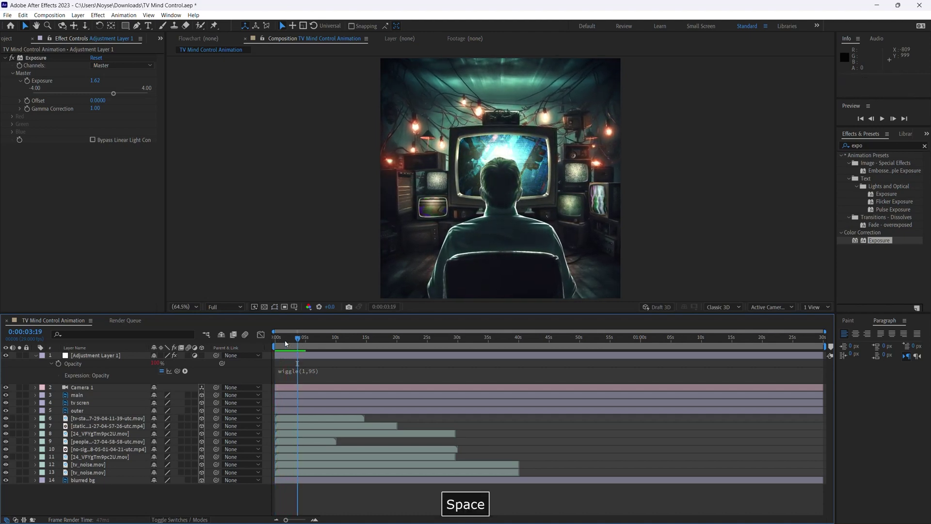
Set the opacity expression's wiggle frequency to 50 and preview the flicker from the start.
{"action": "left_click", "coordinate": [310, 374]}
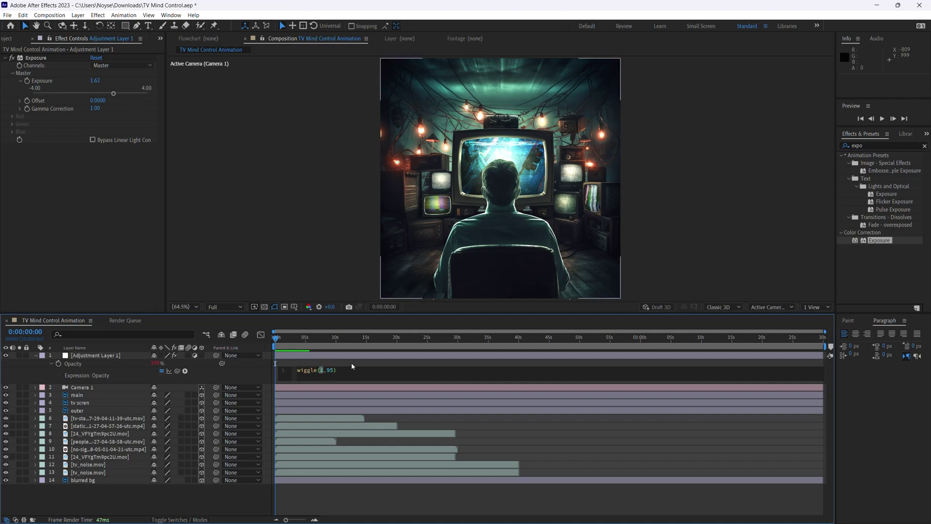
{"action": "type", "text": "50"}
{"action": "left_click", "coordinate": [330, 492]}
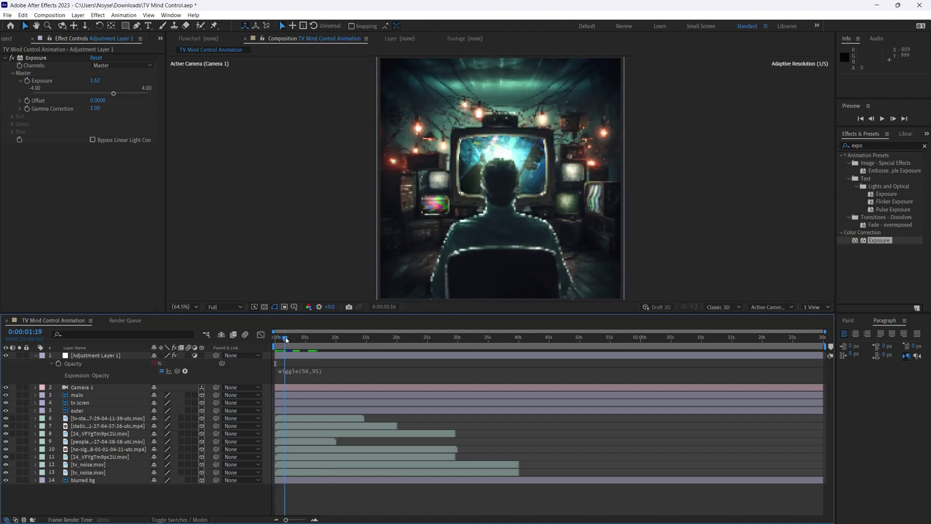
{"action": "key", "text": "space"}
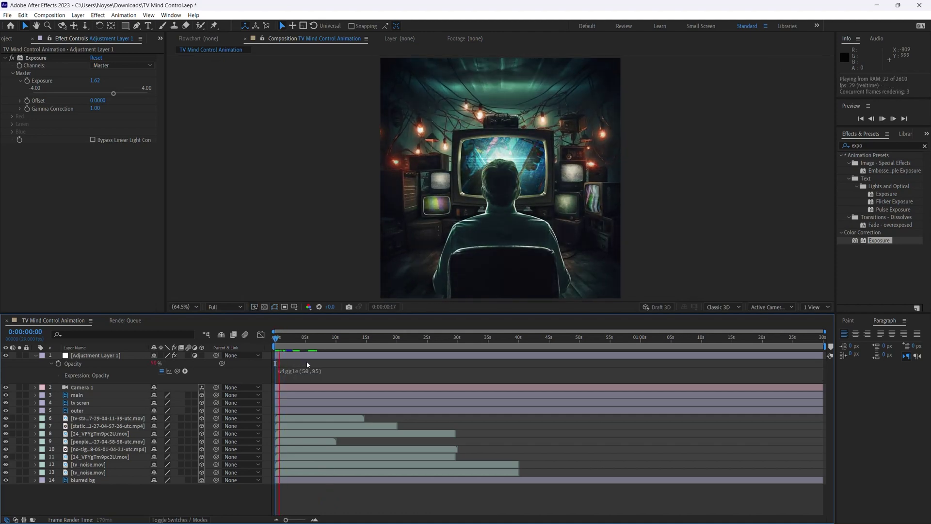
{"action": "key", "text": "space"}
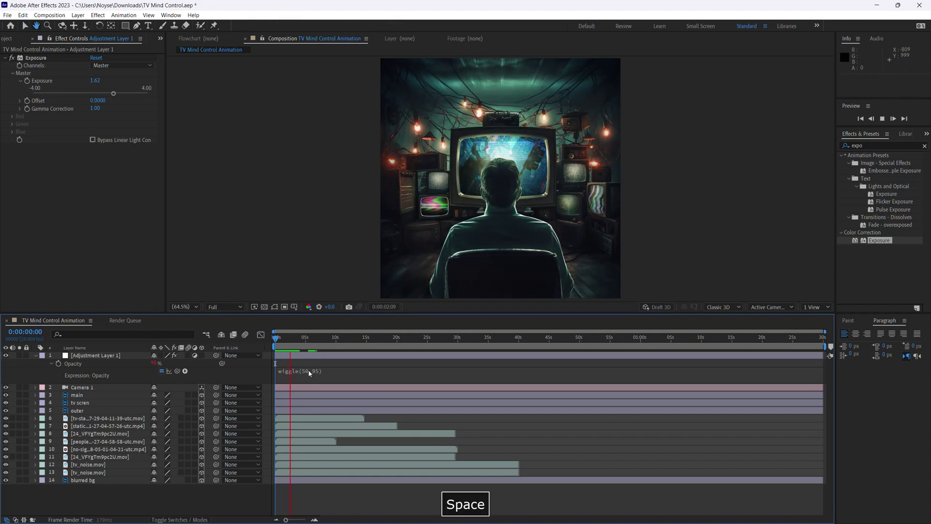
Set the wiggle frequency in the opacity expression to 20 and preview the flicker from the beginning.
{"action": "left_click", "coordinate": [308, 375]}
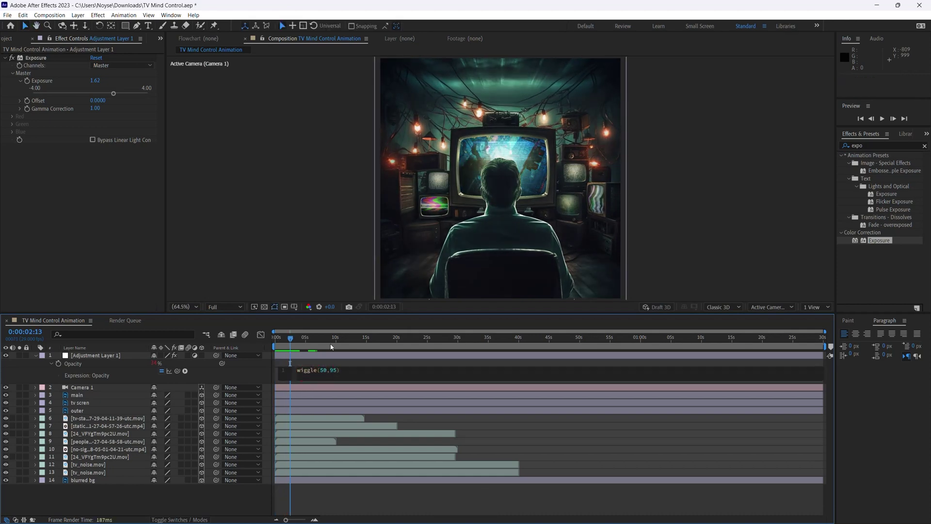
{"action": "key", "text": "BackSpace"}
{"action": "key", "text": "BackSpace"}
{"action": "type", "text": "20"}
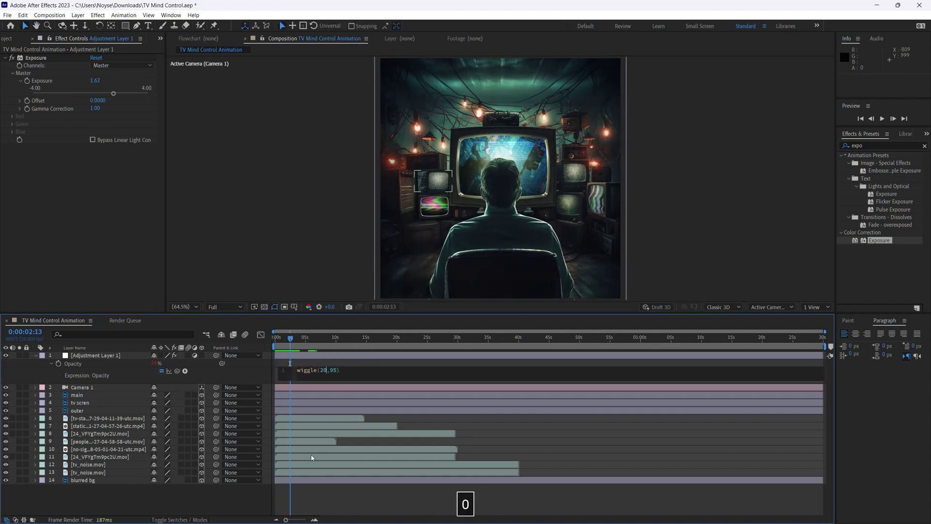
{"action": "left_click", "coordinate": [278, 337]}
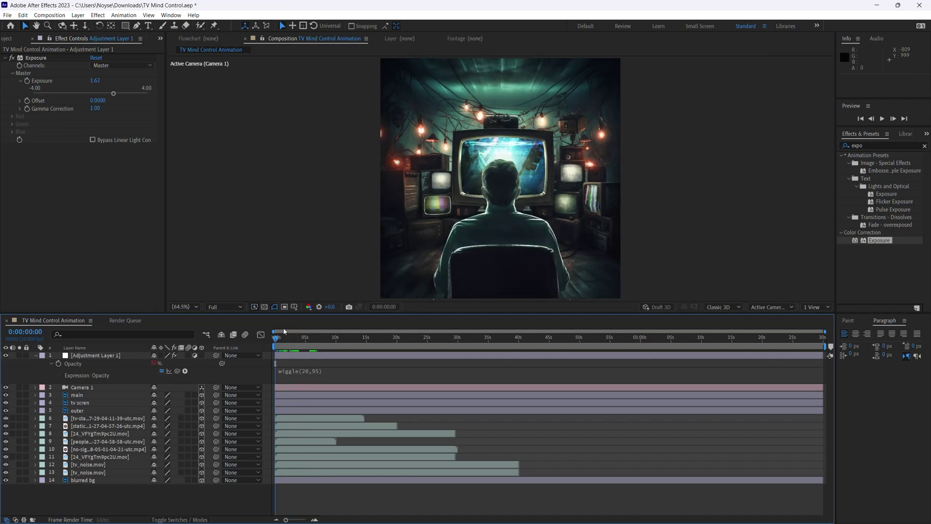
{"action": "key", "text": "space"}
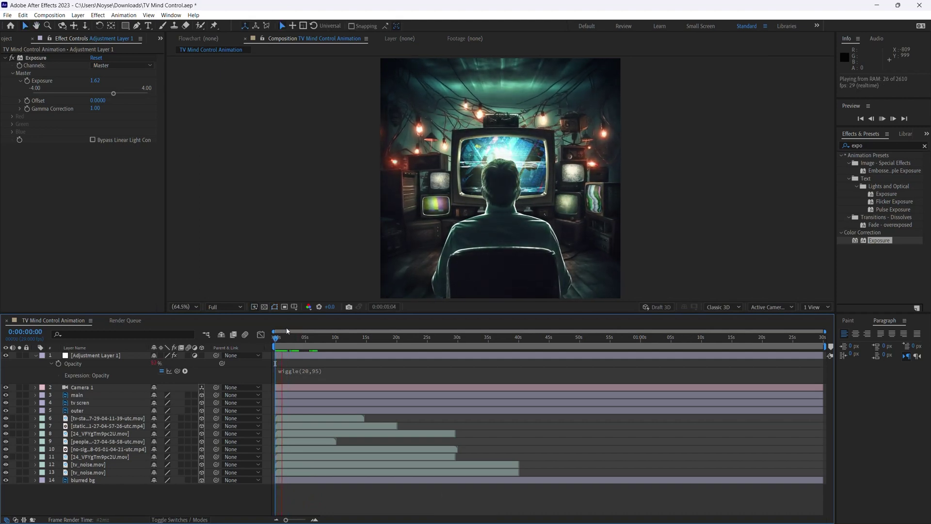
{"action": "key", "text": "space"}
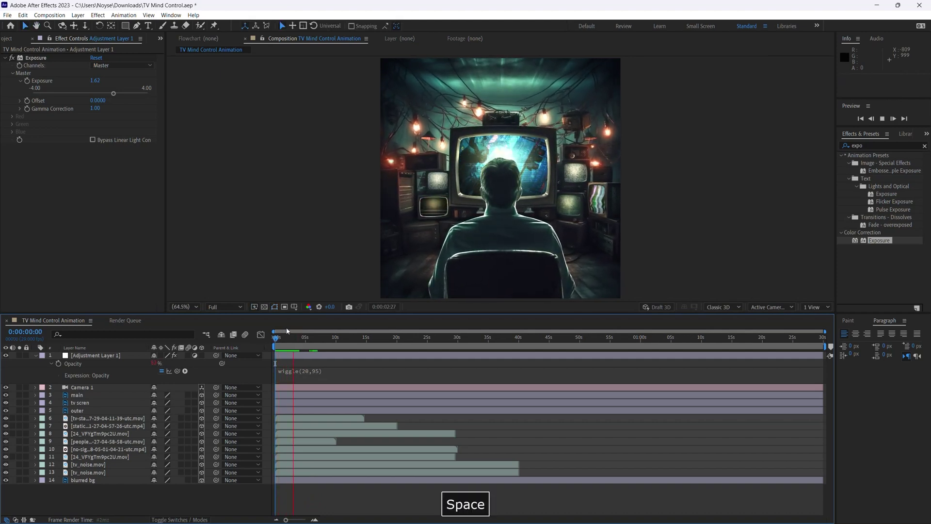
Set the wiggle amplitude in the opacity expression to 30 and preview the animation from the start.
{"action": "left_click", "coordinate": [326, 372]}
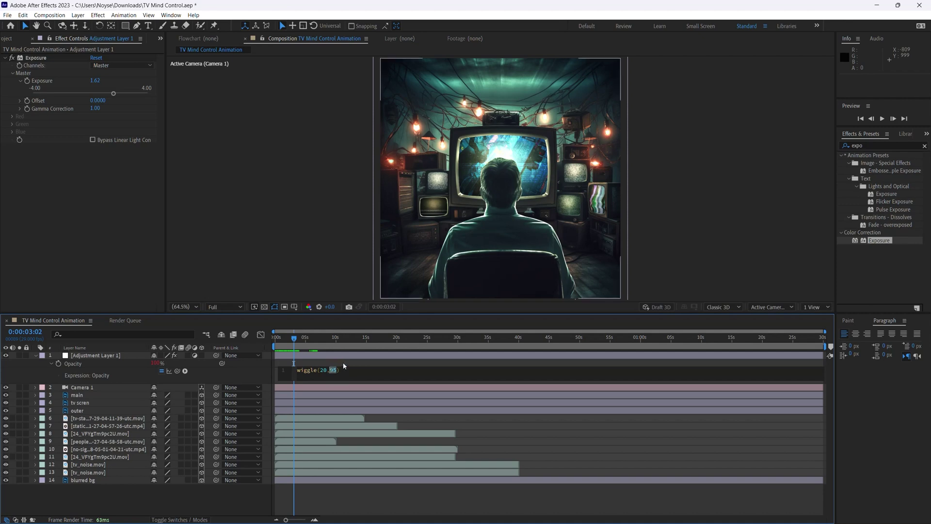
{"action": "type", "text": "30"}
{"action": "left_click", "coordinate": [323, 501]}
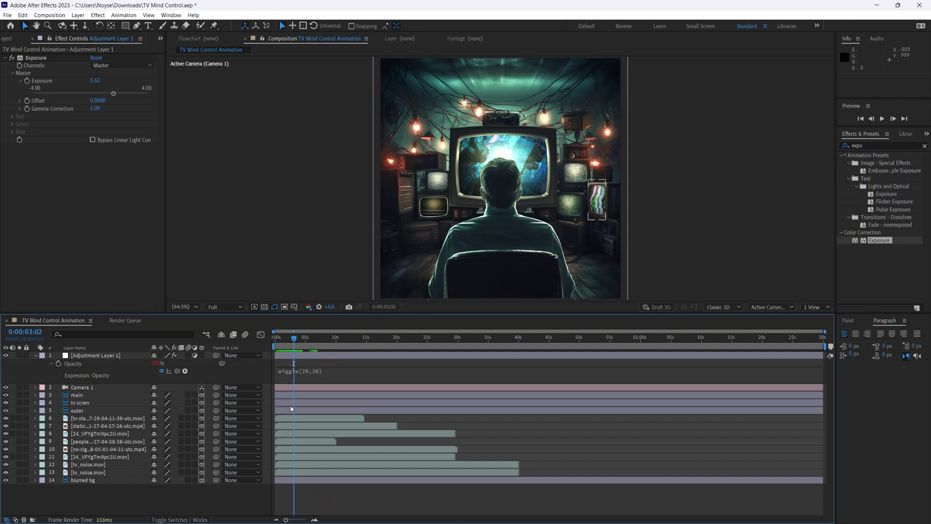
{"action": "key", "text": "space"}
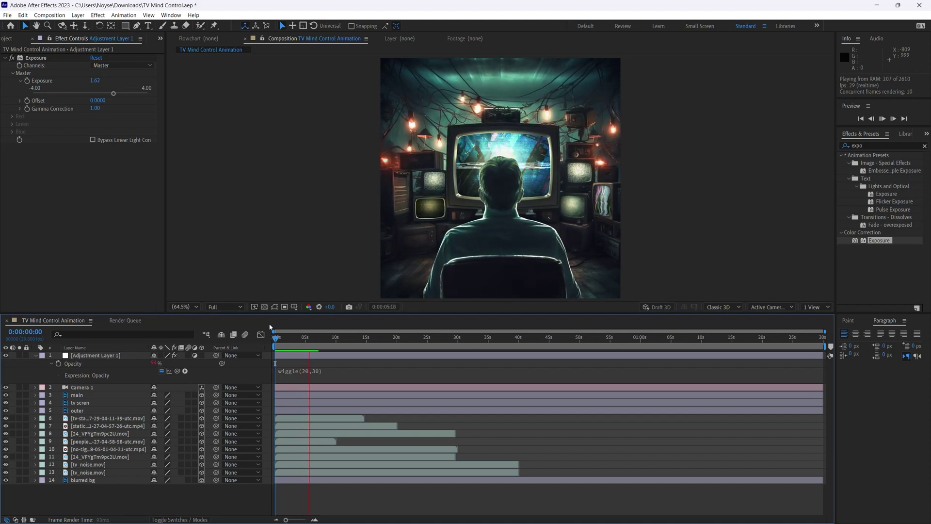
{"action": "key", "text": "space"}
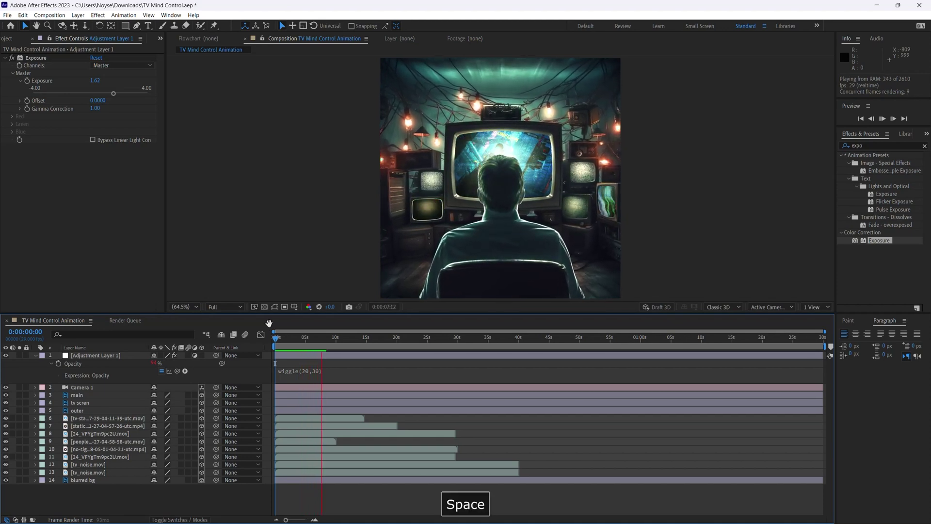
Save the project with the time at 0:00:00:00 and collapse the properties of Adjustment Layer 1.
{"action": "left_click_drag", "start_coordinate": [312, 342], "coordinate": [275, 342]}
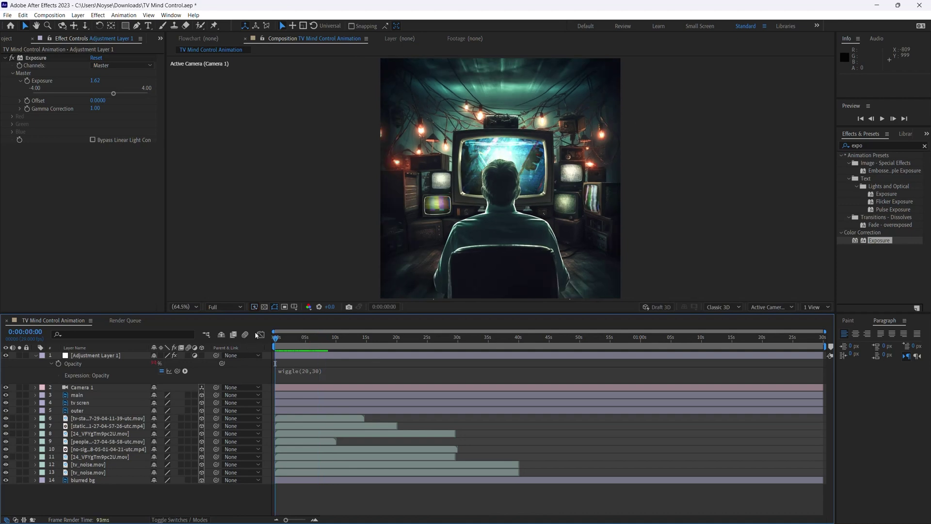
{"action": "key", "text": "ctrl+s"}
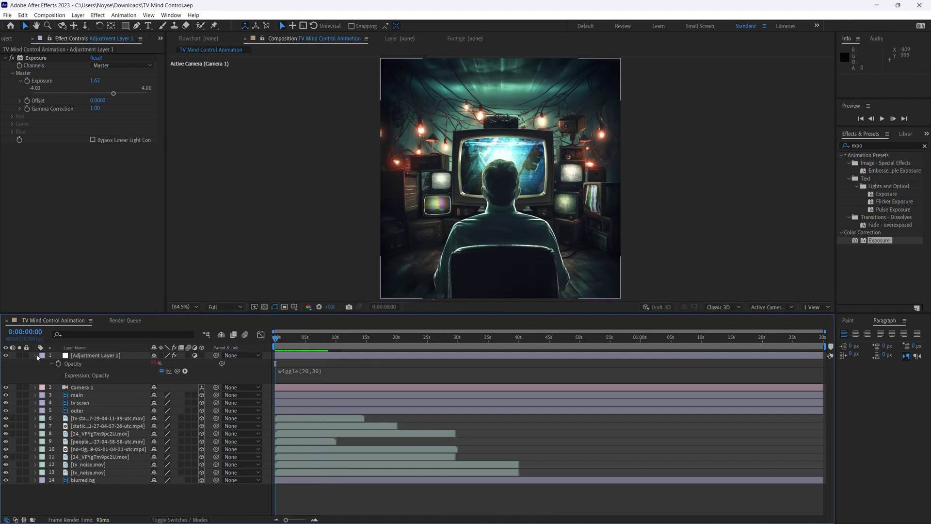
{"action": "left_click", "coordinate": [36, 354]}
Create a second adjustment layer at the top of the layer stack.
{"action": "right_click", "coordinate": [187, 486]}
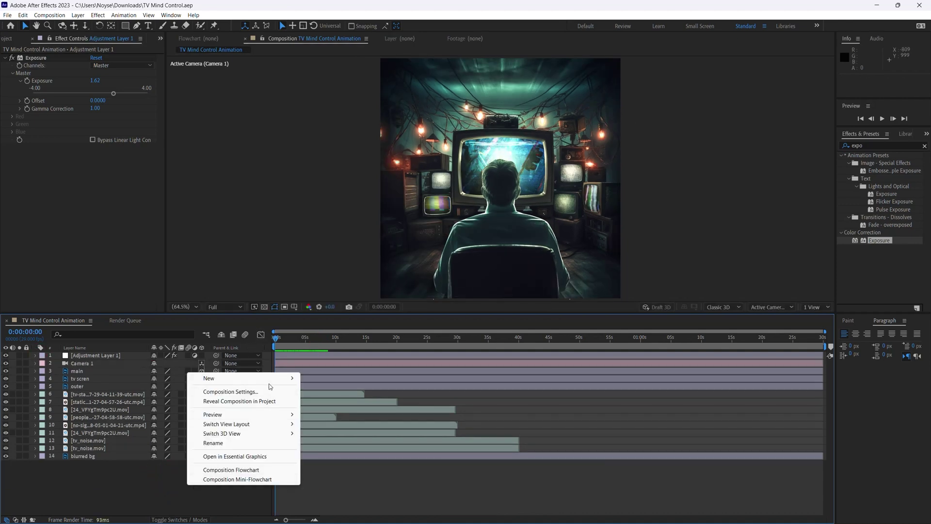
{"action": "mouse_move", "coordinate": [274, 379]}
{"action": "left_click", "coordinate": [368, 448]}
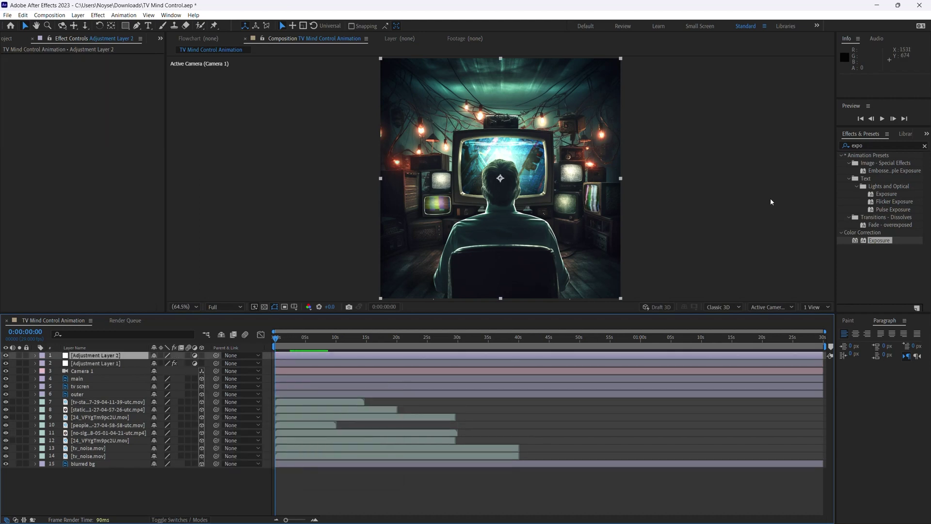
Apply the Levels color correction effect to Adjustment Layer 2, with Input Black at 19 and Output Black at 20.
{"action": "left_click", "coordinate": [877, 143]}
{"action": "key", "text": "BackSpace"}
{"action": "type", "text": "leve"}
{"action": "left_click", "coordinate": [856, 202]}
{"action": "left_click_drag", "start_coordinate": [626, 271], "coordinate": [118, 357]}
{"action": "left_click_drag", "start_coordinate": [28, 109], "coordinate": [36, 123]}
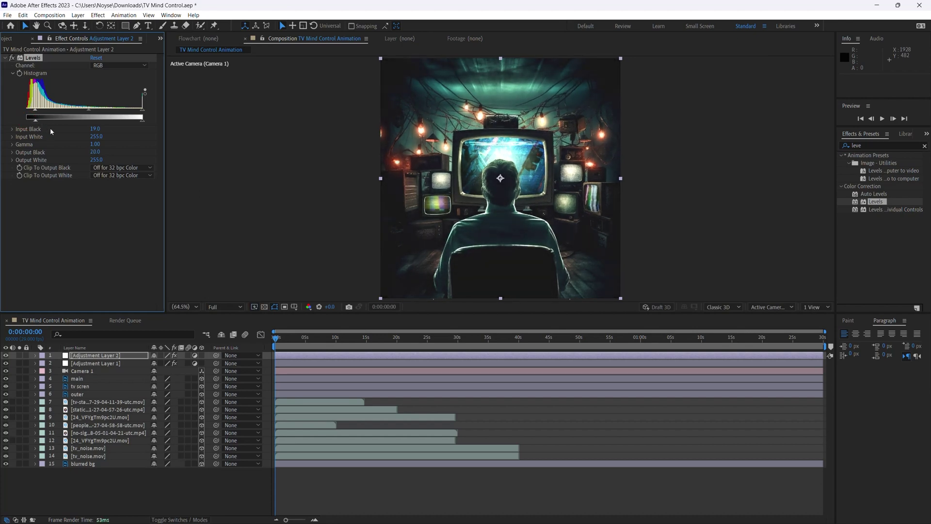
Preview the color-corrected animation from the beginning and save the project.
{"action": "left_click", "coordinate": [245, 264]}
{"action": "key", "text": "space"}
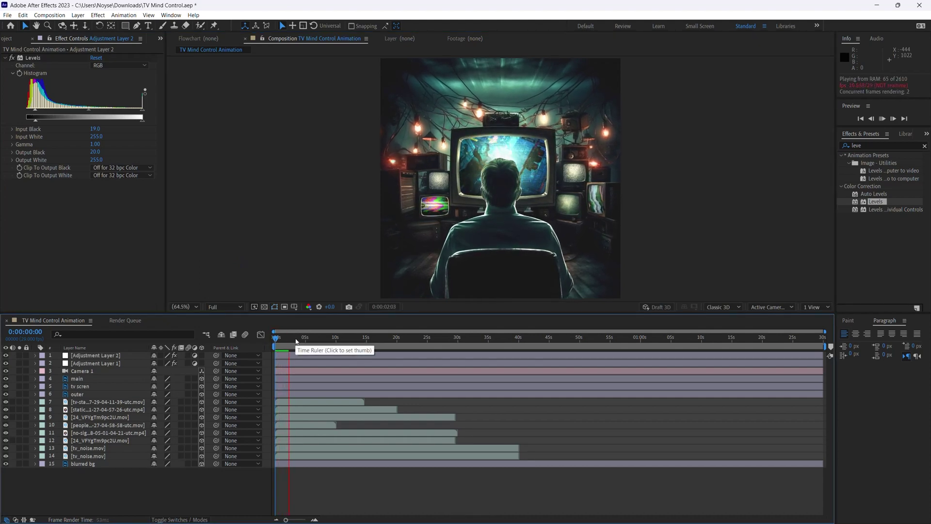
{"action": "key", "text": "space"}
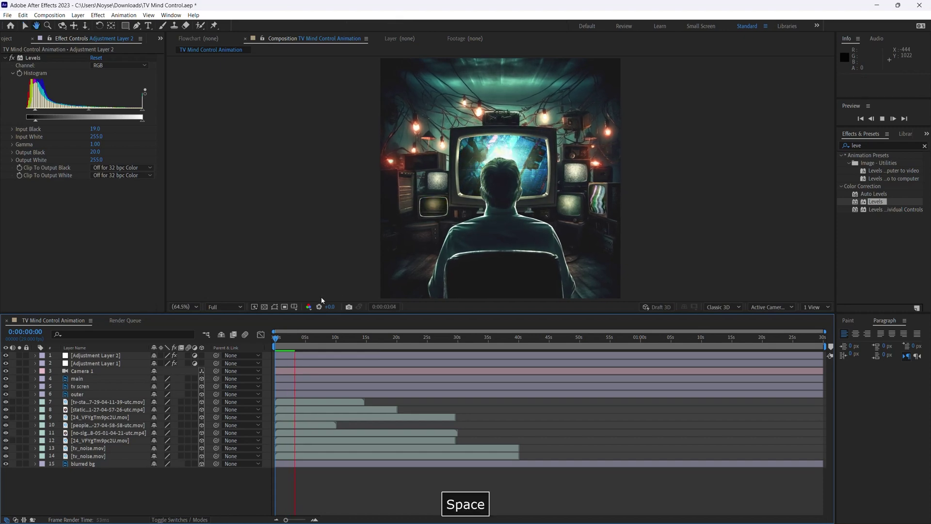
{"action": "key", "text": "ctrl+s"}
{"action": "key", "text": "F9"}
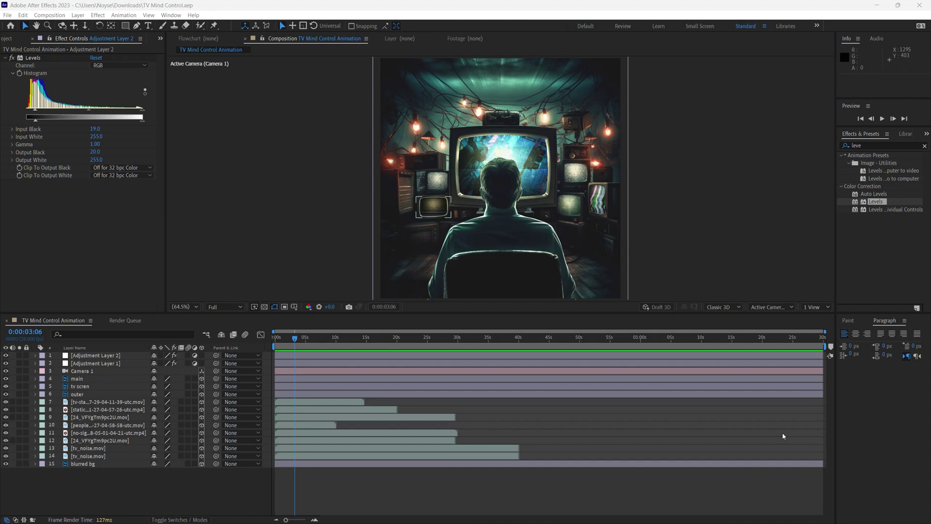